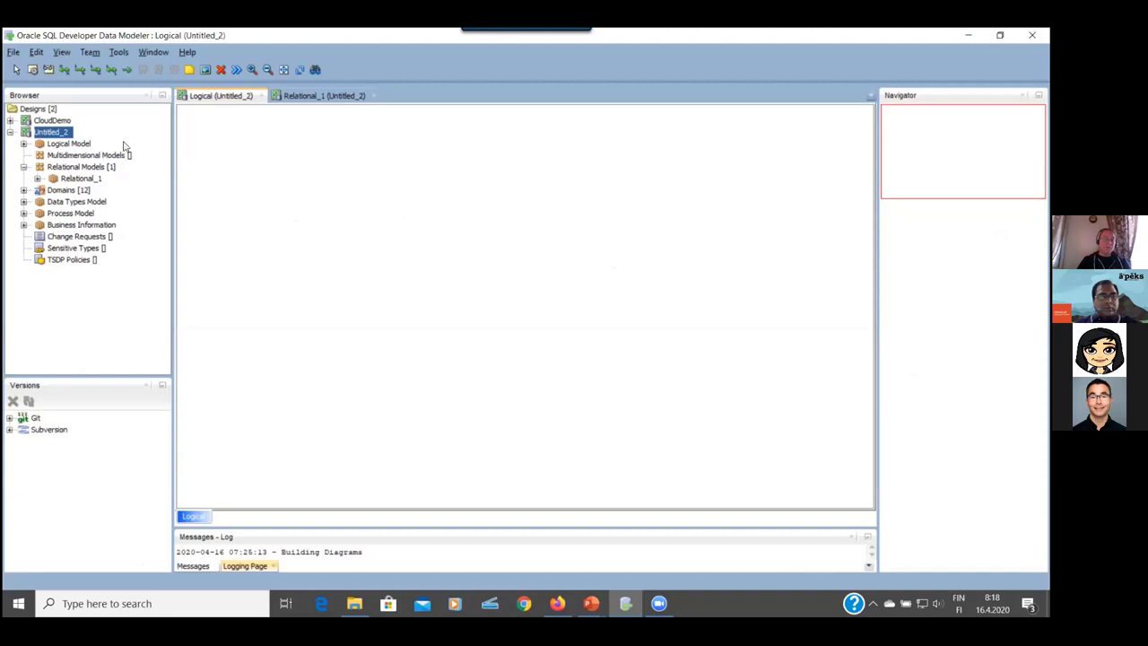
- Create two entities in the empty logical diagram, naming them customer and orders, with orders placed below customer
click(34, 71)
click(346, 179)
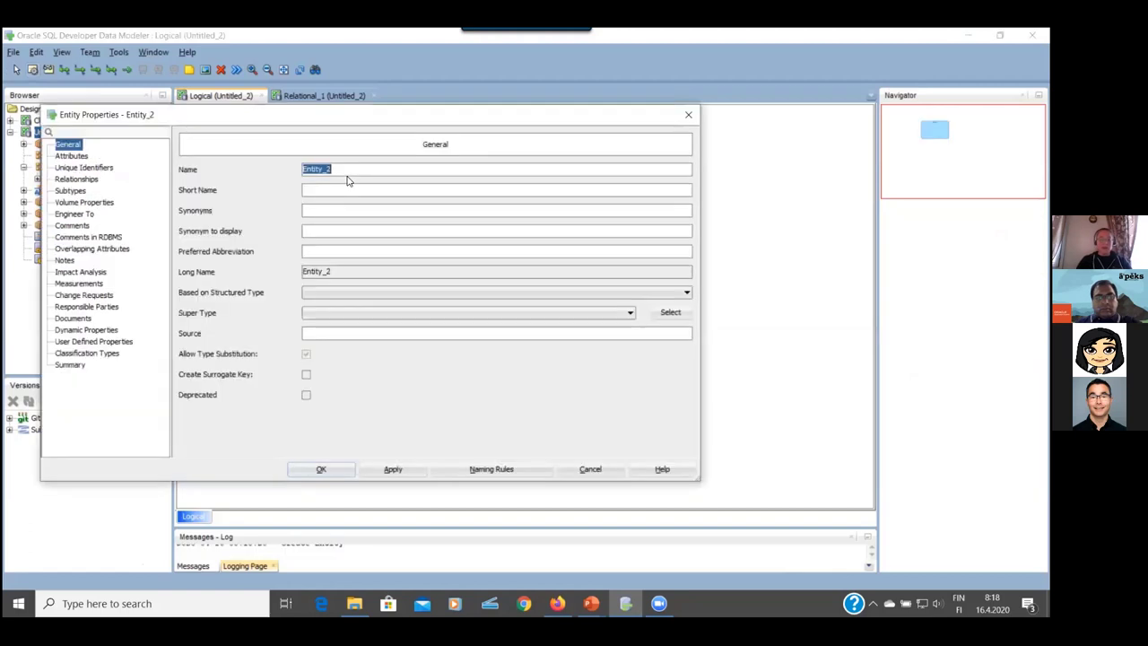
text(customer)
click(328, 470)
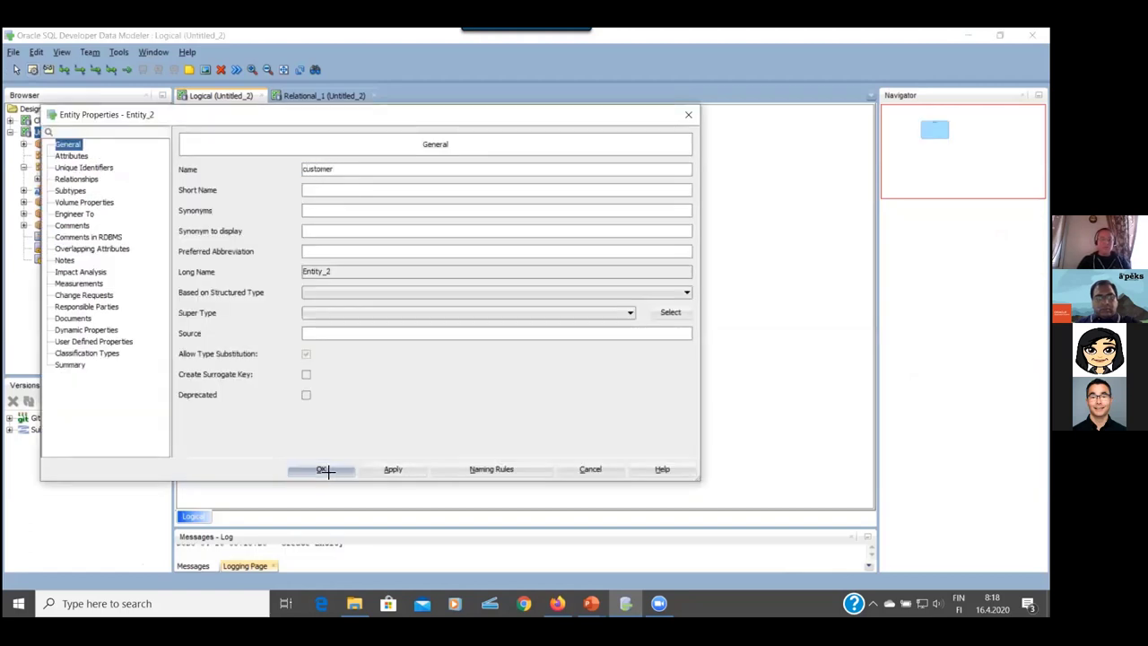
click(414, 333)
text(orders)
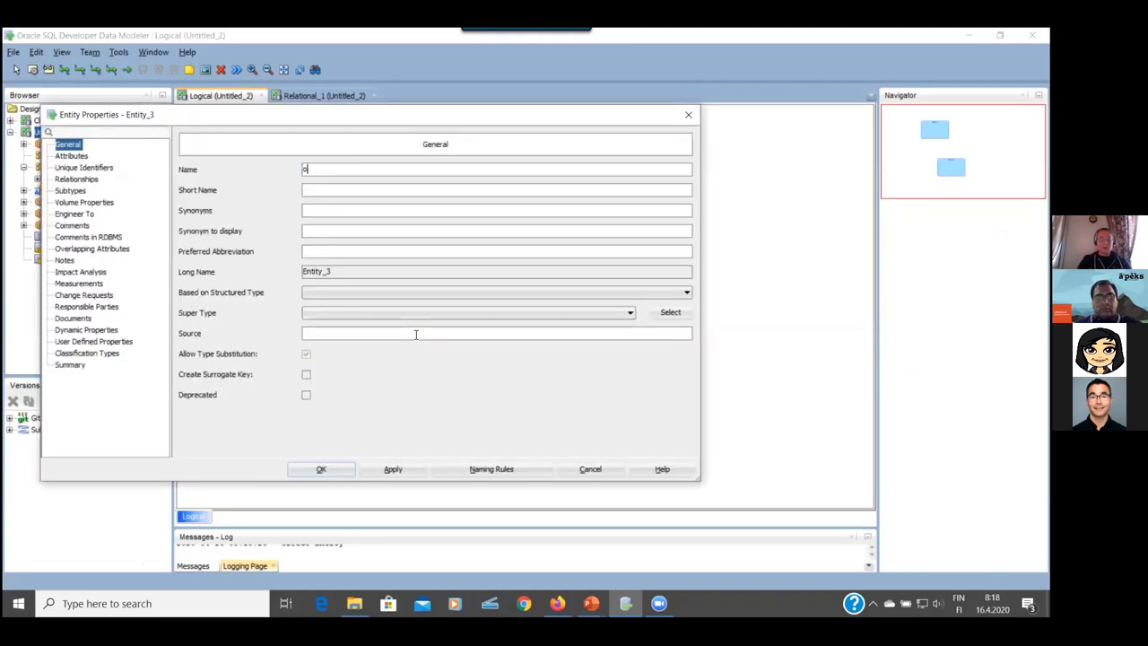
click(340, 470)
- Add a product entity beside orders and a productgroup entity directly above product
click(706, 311)
text(product)
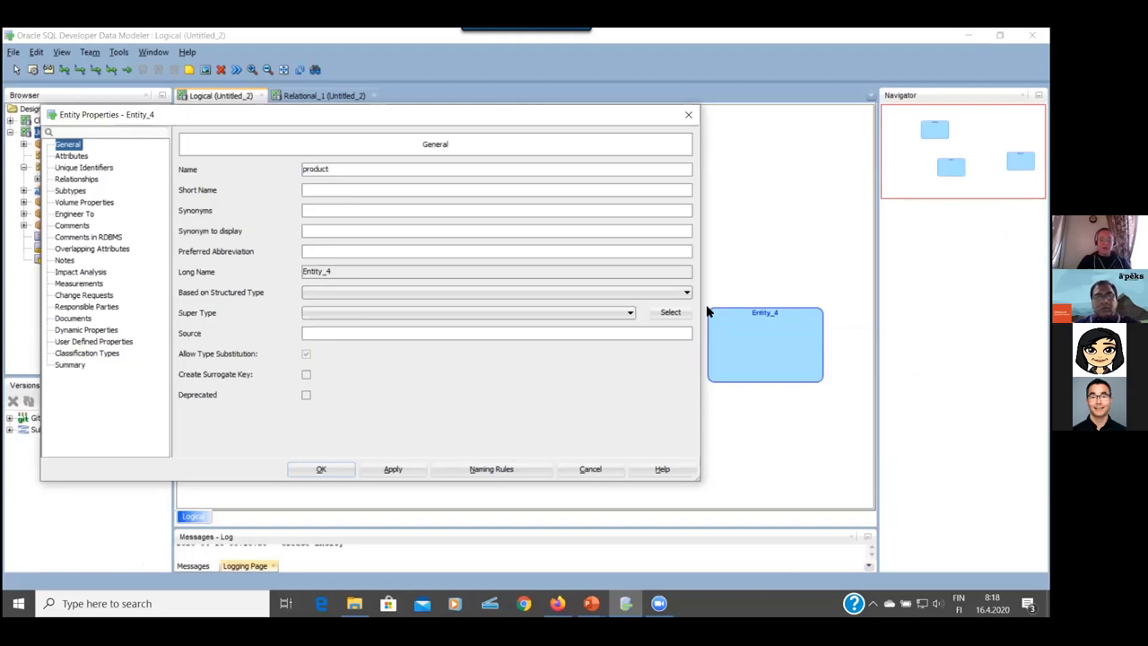
key(Return)
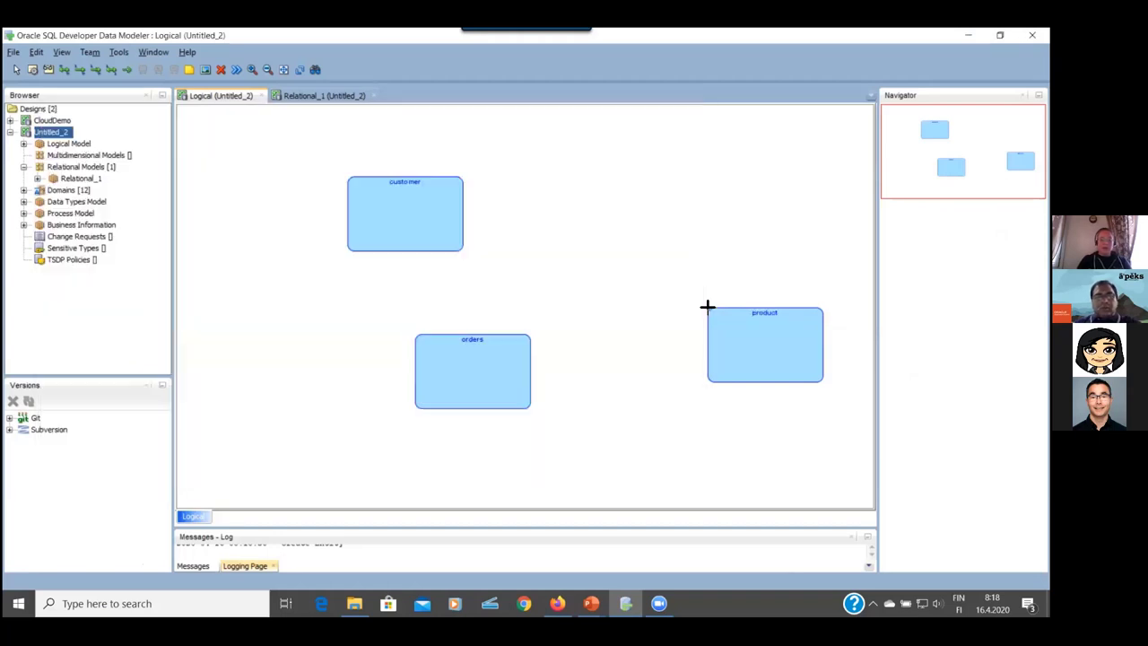
click(715, 193)
text(pro)
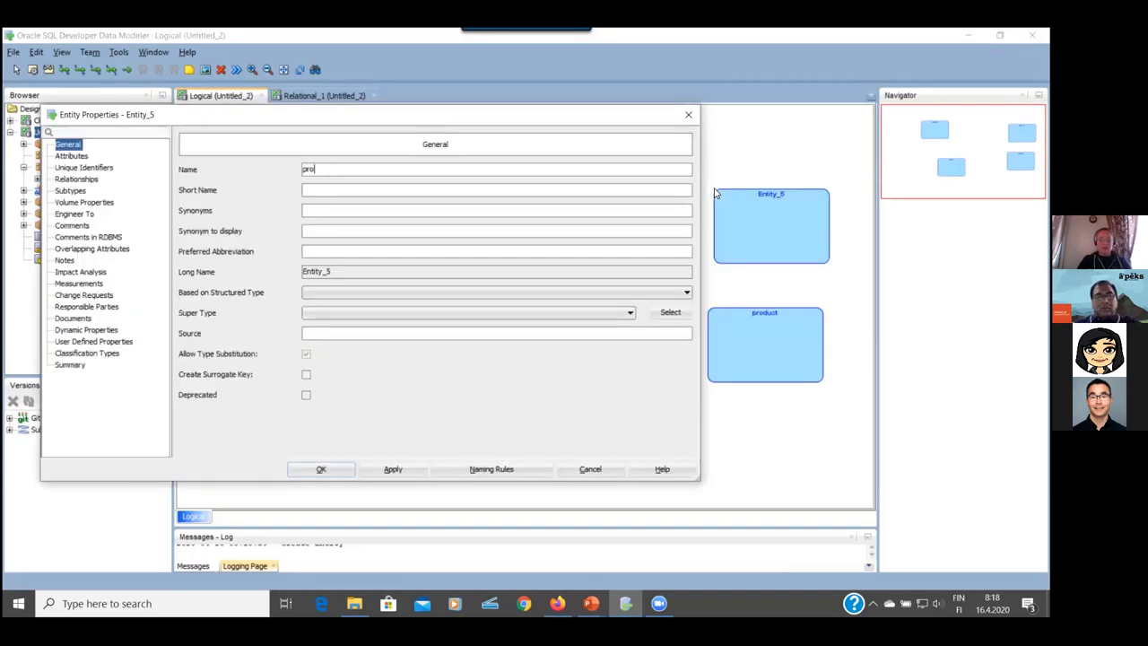
text(ductgroup)
key(Return)
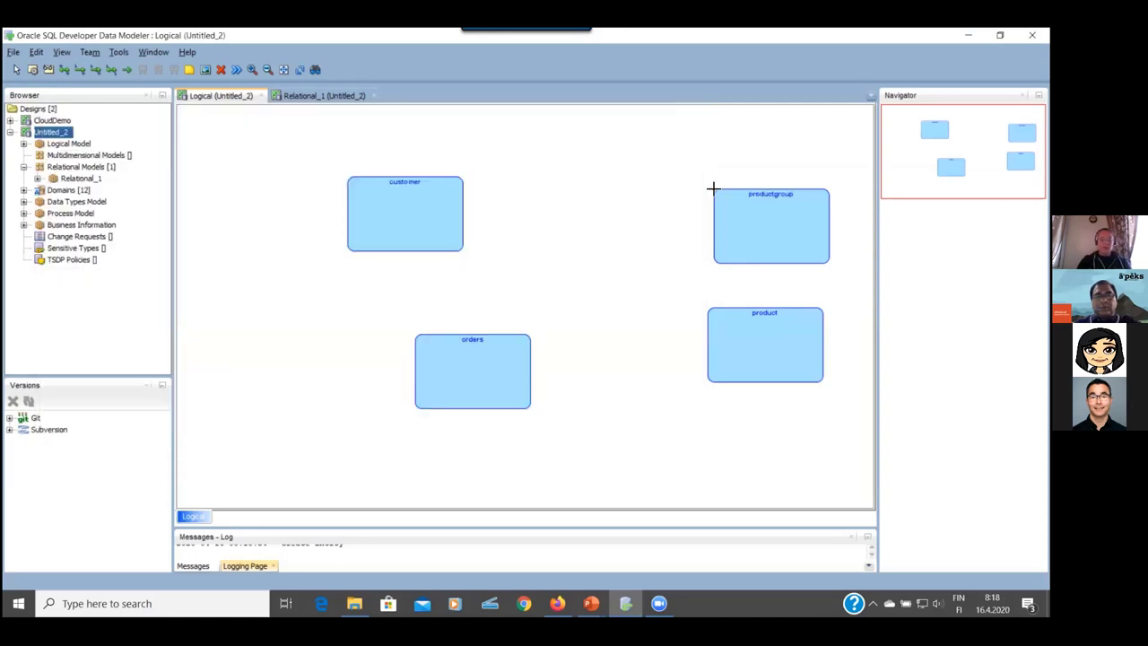
- Add an orderlines entity below orders and product, and finish placing entities
click(569, 453)
text(orderlines)
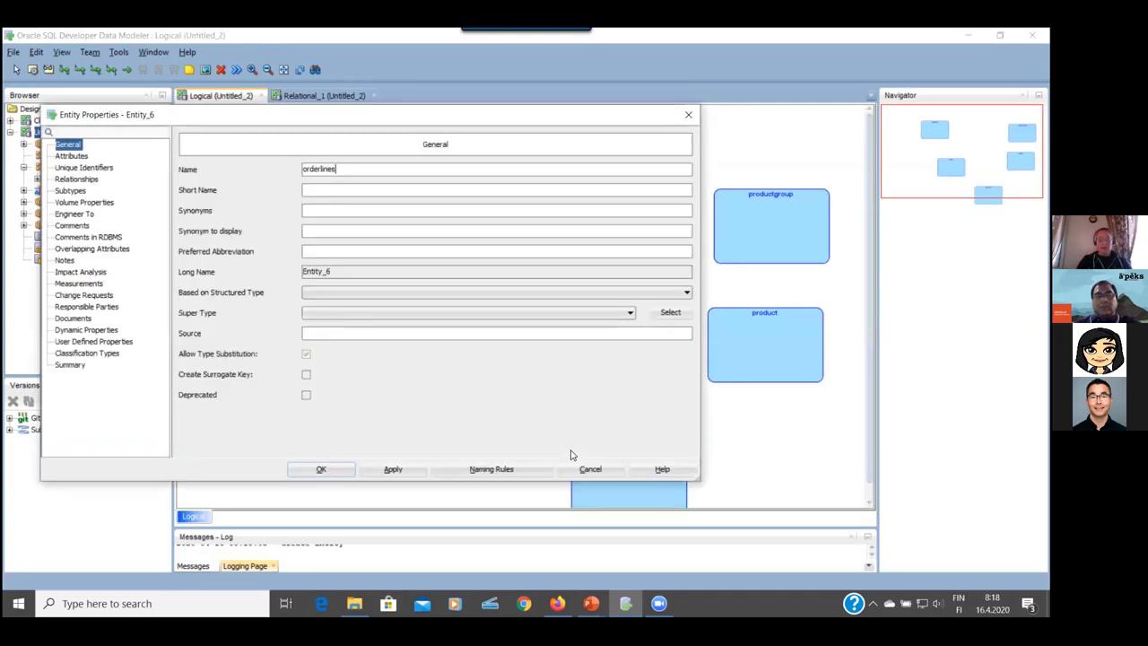
key(Return)
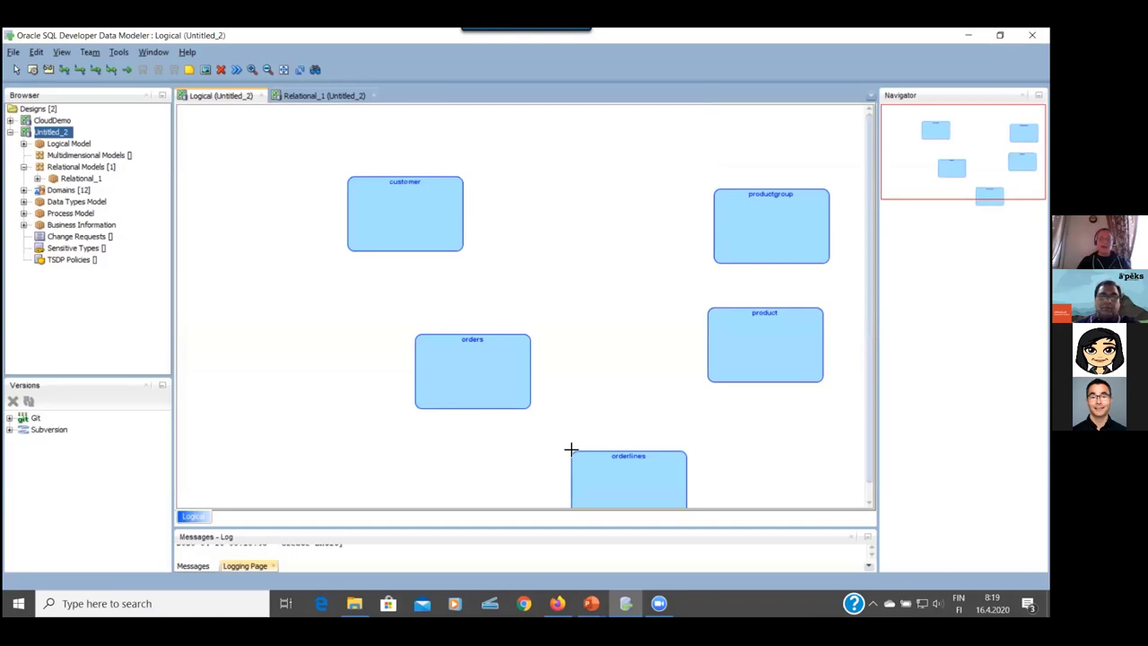
click(17, 70)
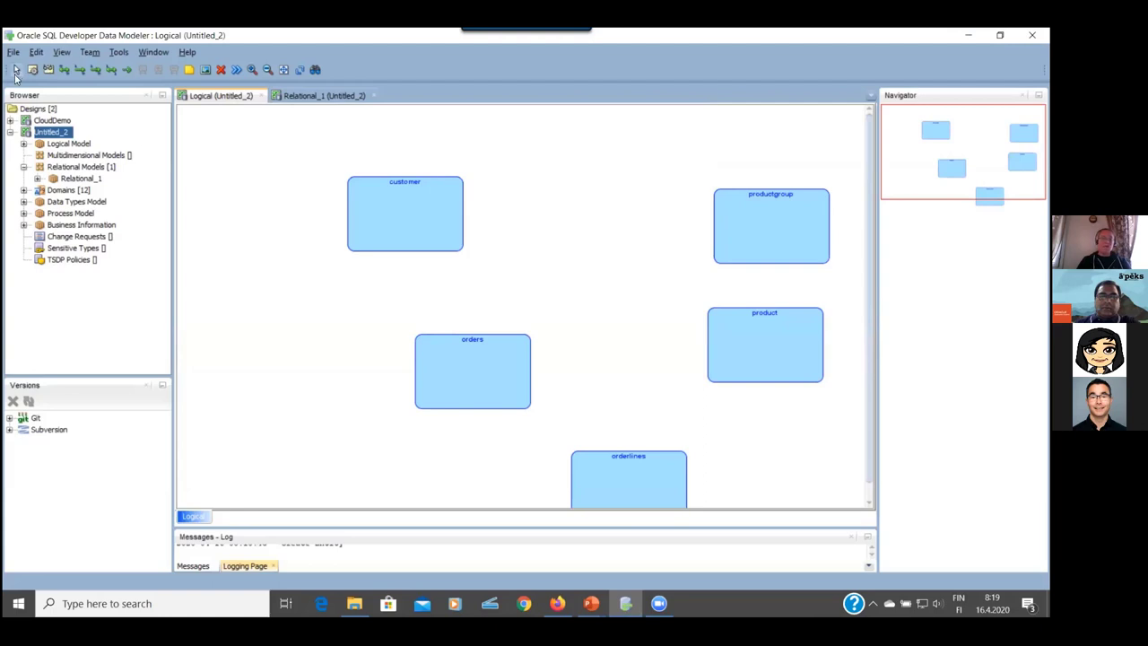
- Add an attribute called name to the customer entity
double_click(405, 201)
click(75, 157)
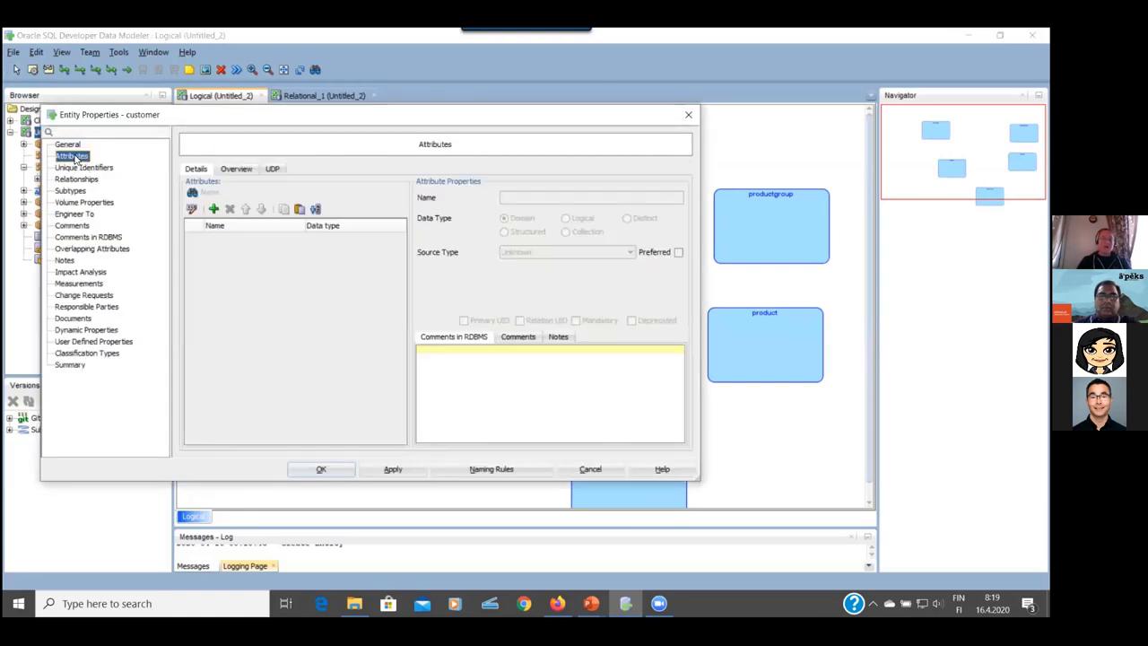
click(214, 209)
text(name)
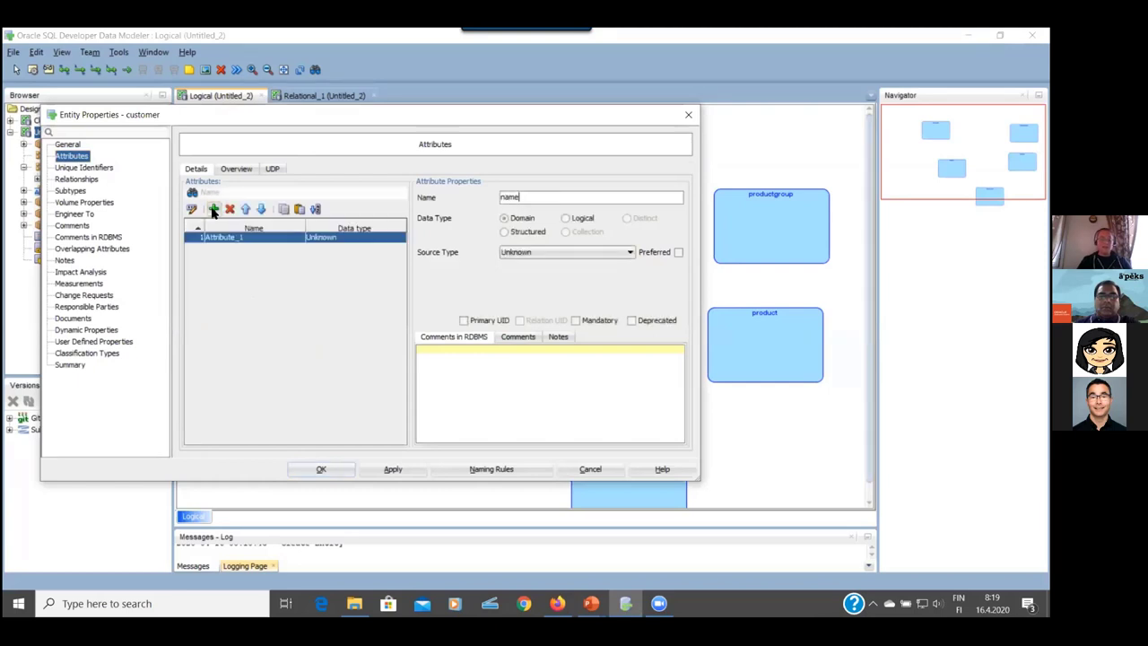
- Compare the source types offered for the name attribute as a domain, as a logical type and with only preferred types
click(566, 218)
click(524, 220)
click(553, 253)
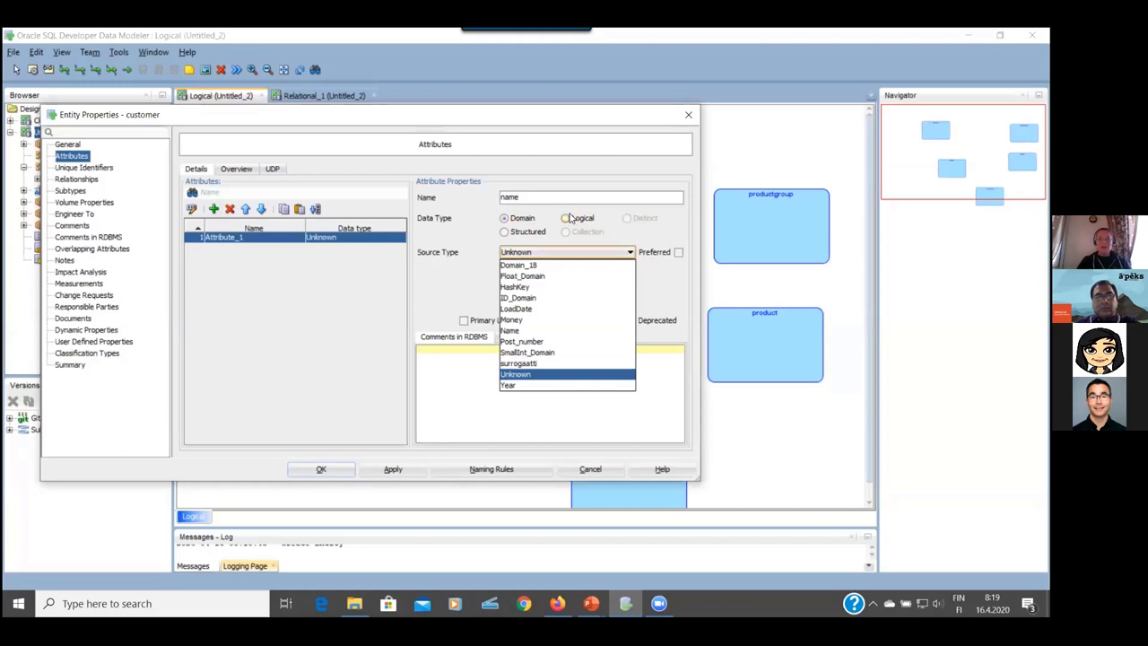
click(566, 218)
click(630, 252)
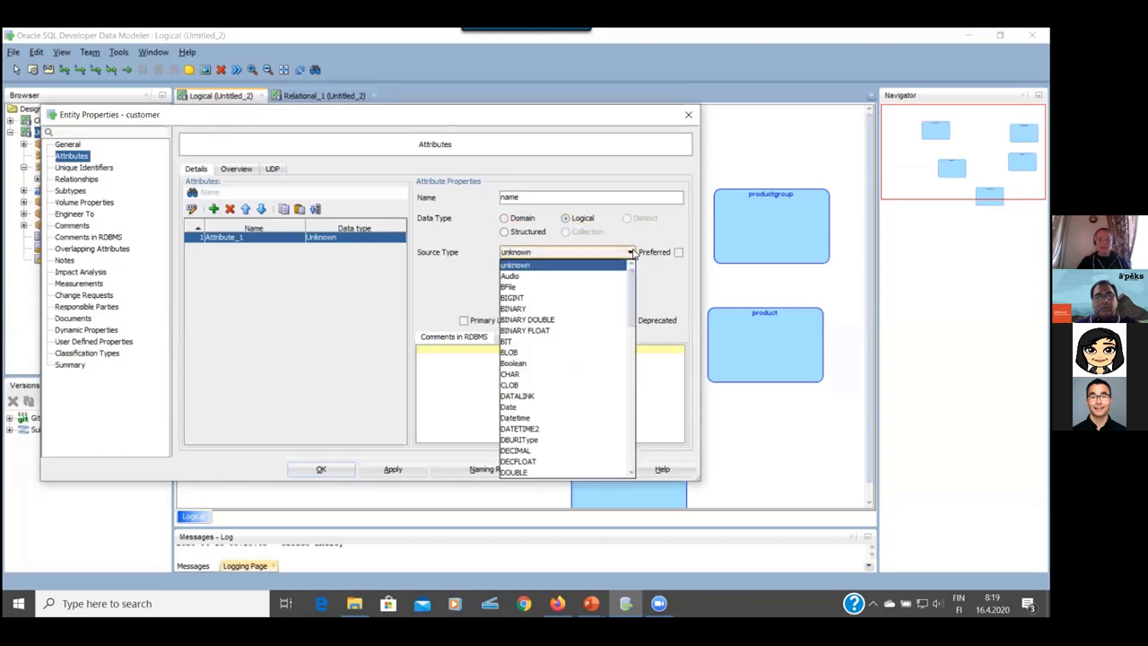
mouse_move(629, 289)
mouse_down()
mouse_move(615, 454)
mouse_move(617, 283)
mouse_up()
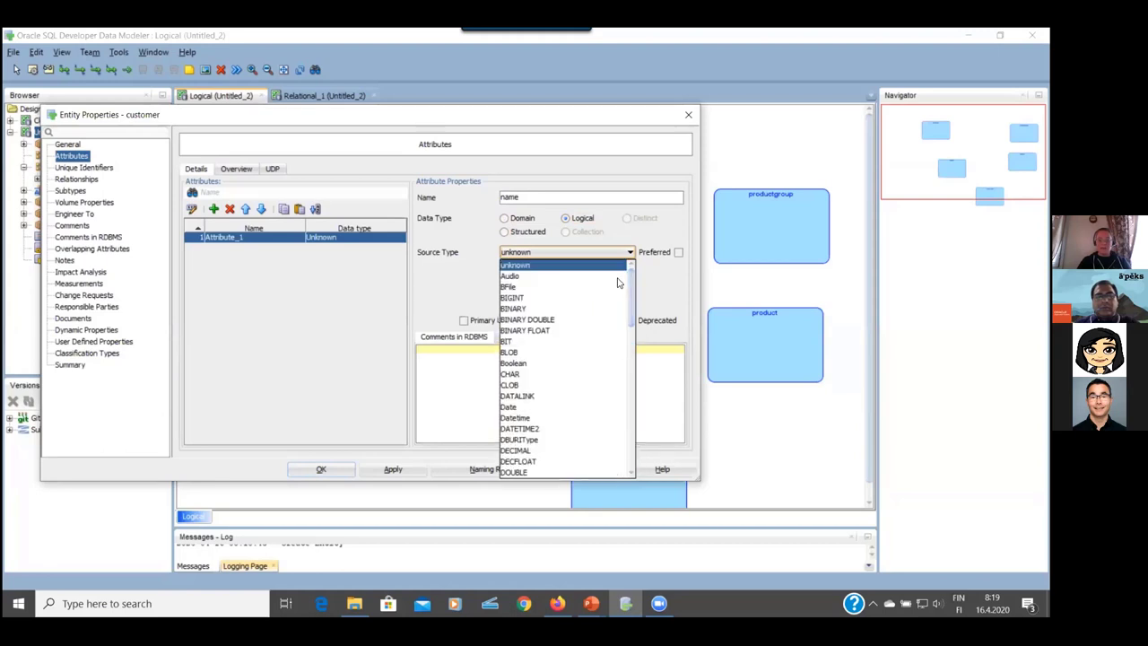
click(677, 253)
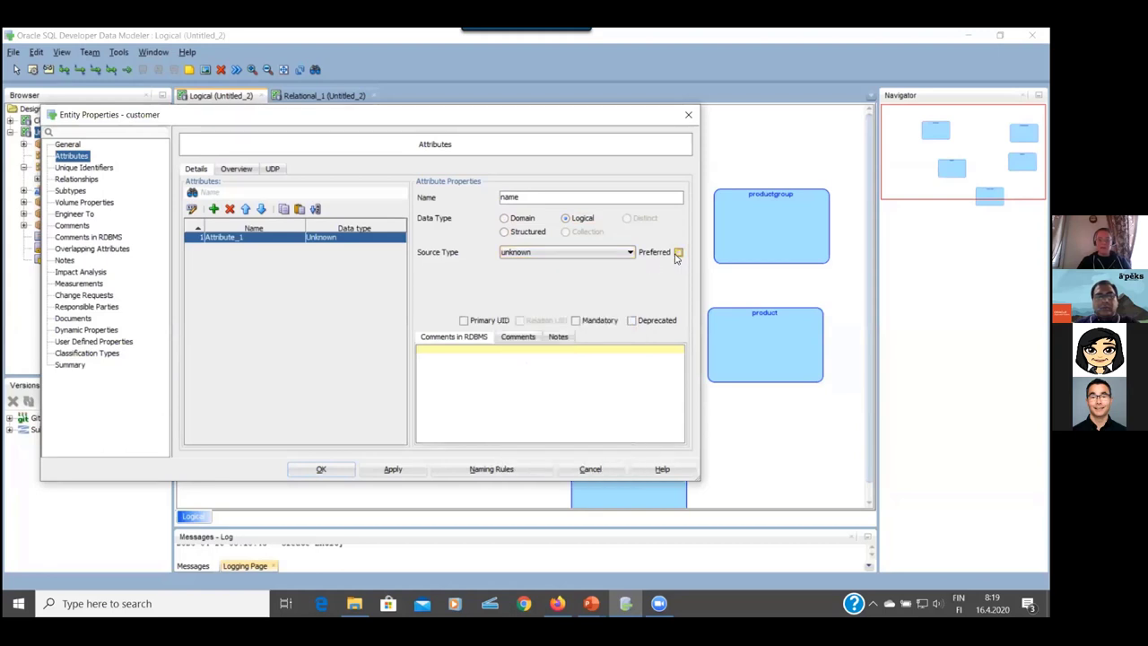
click(678, 254)
click(631, 253)
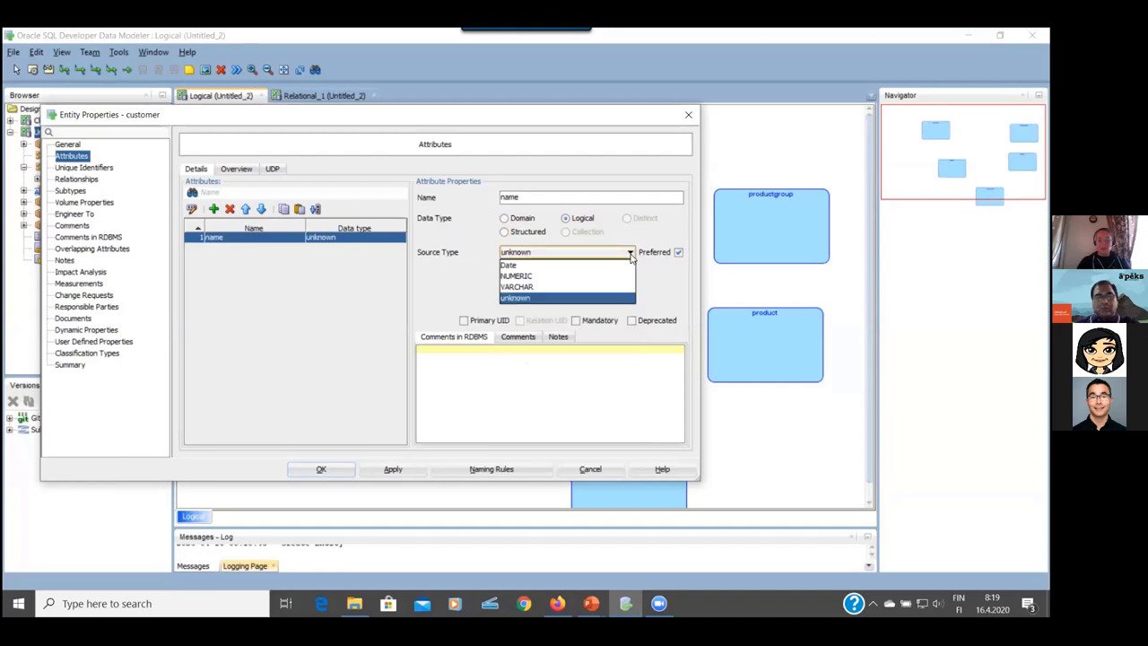
click(679, 253)
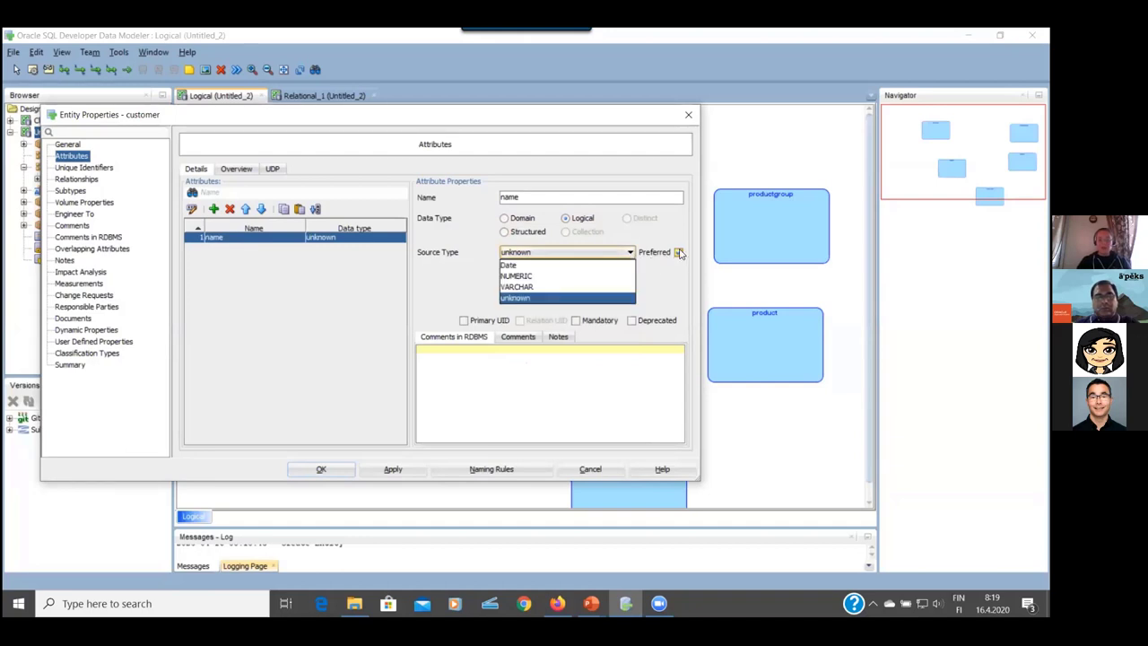
- Base customer's name attribute on the Name domain and save the entity
click(527, 220)
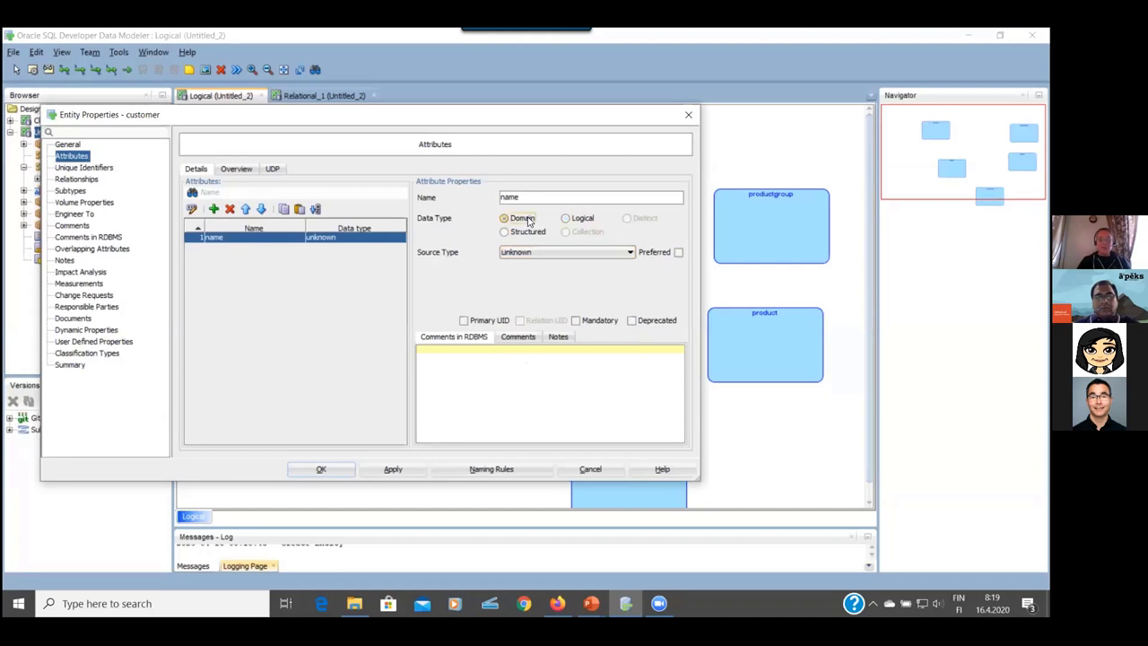
click(631, 253)
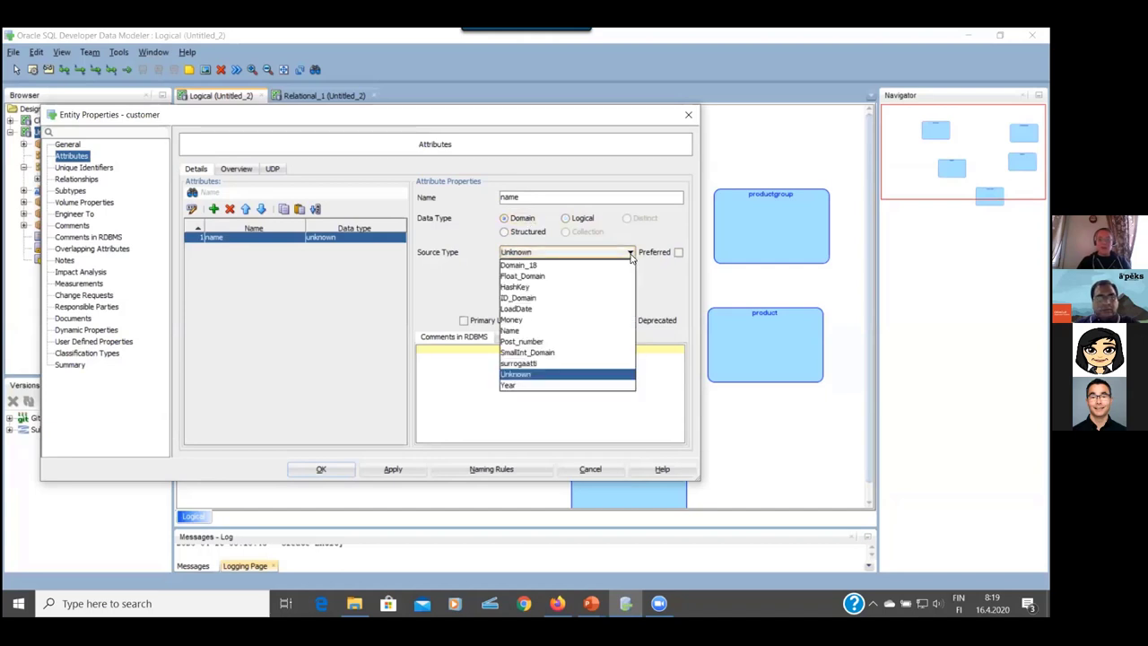
click(589, 332)
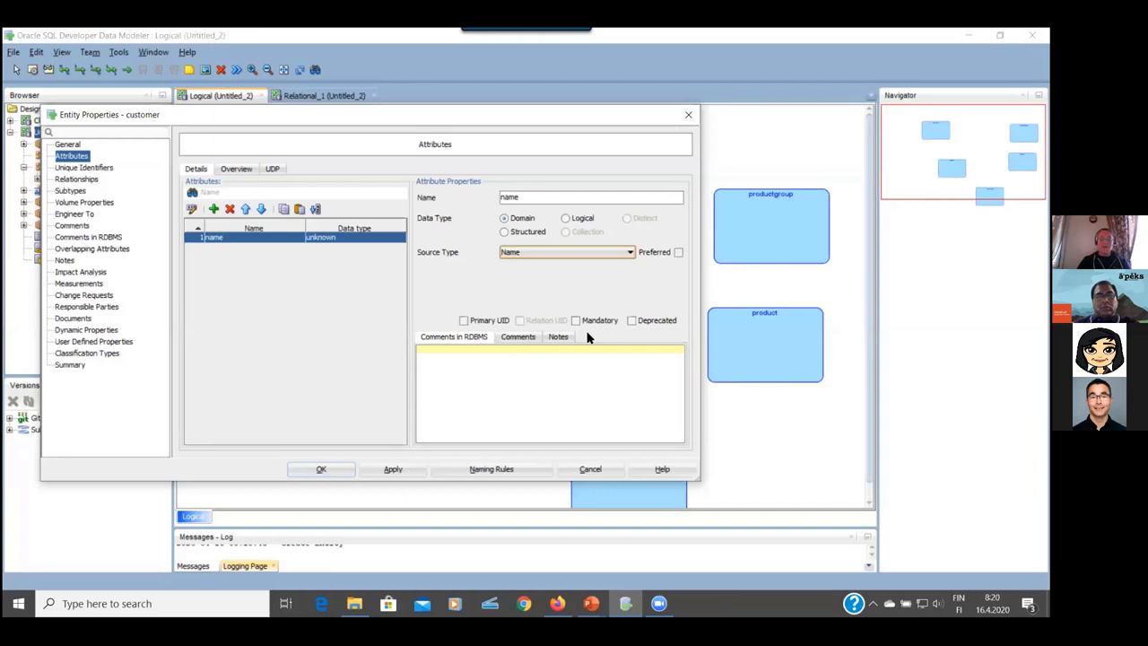
click(316, 466)
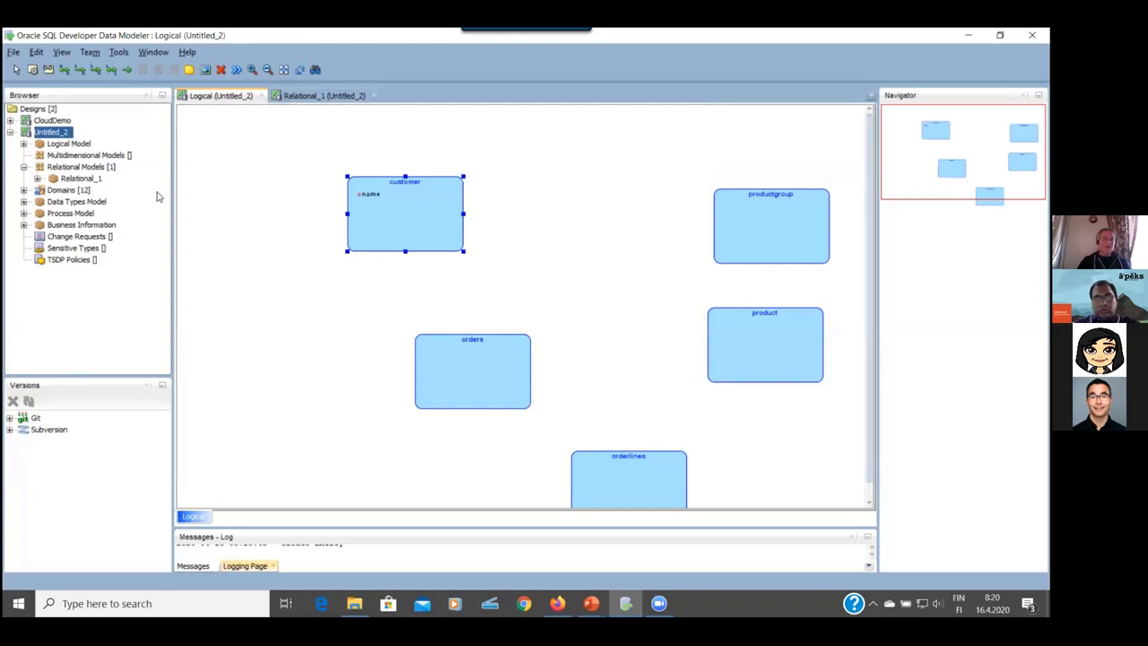
- Create a one-to-many relation from customer to orders with the default relation properties
click(79, 70)
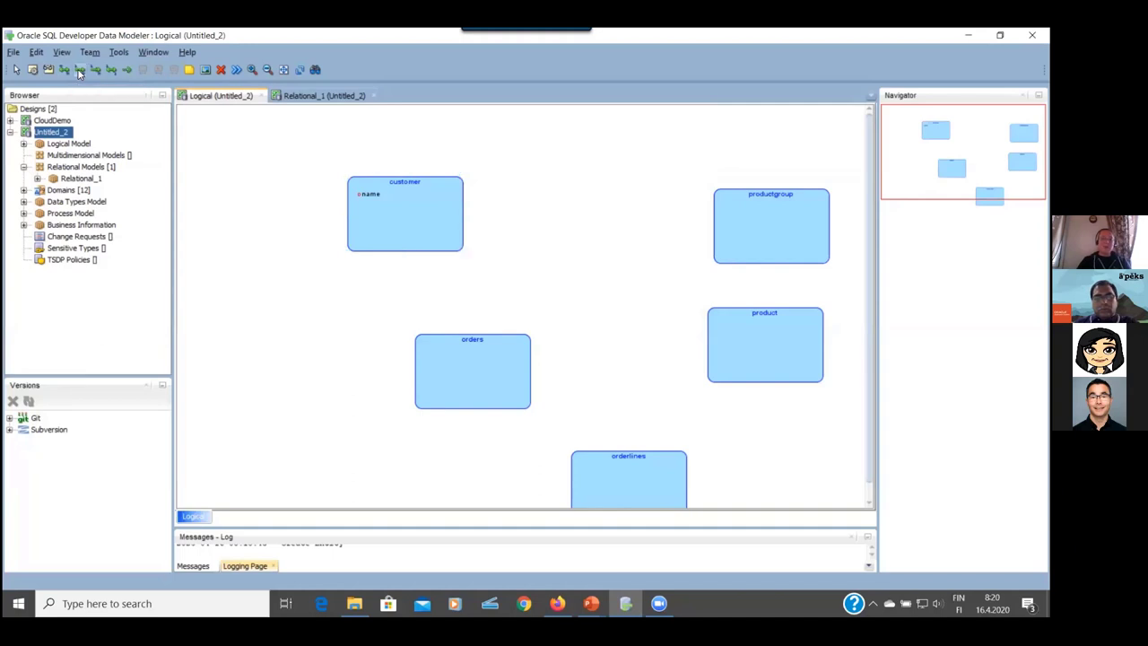
click(411, 230)
click(461, 359)
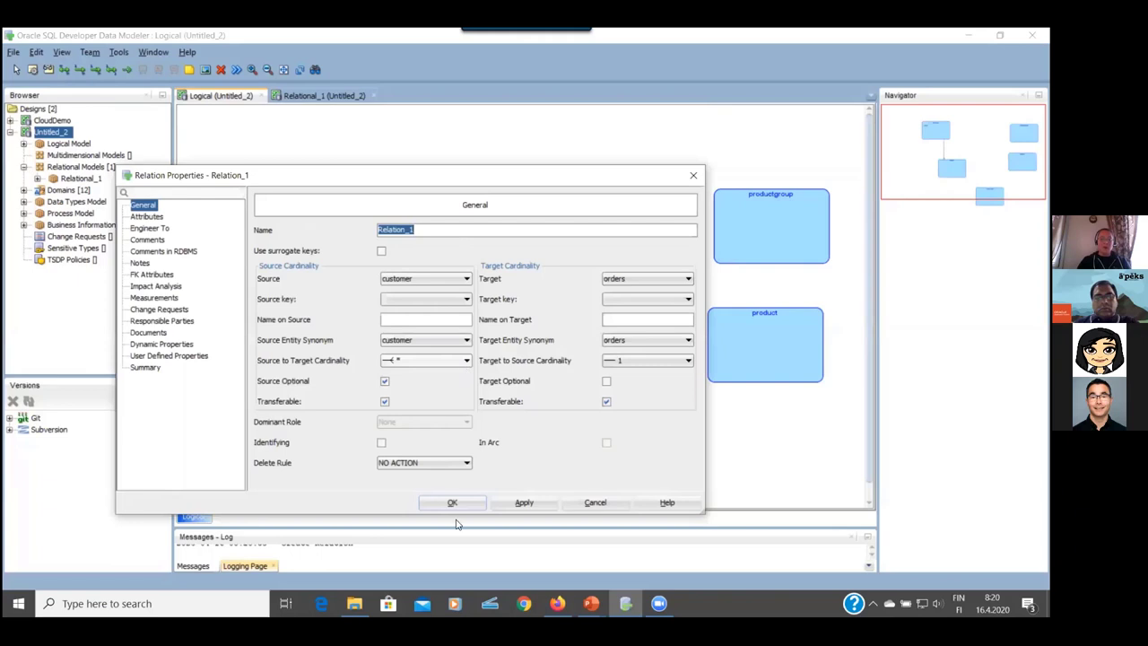
click(453, 503)
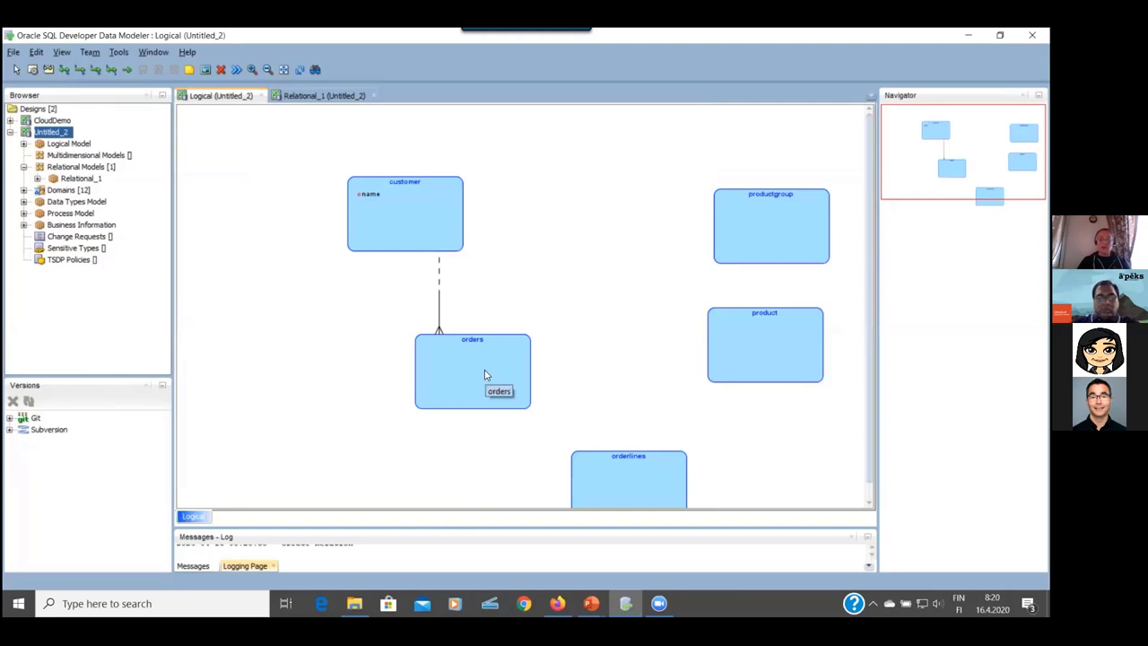
- Line up orders and orderlines beneath customer, and add an identifying one-to-many relation from orders to orderlines
drag(484, 374, 391, 356)
drag(630, 460, 381, 446)
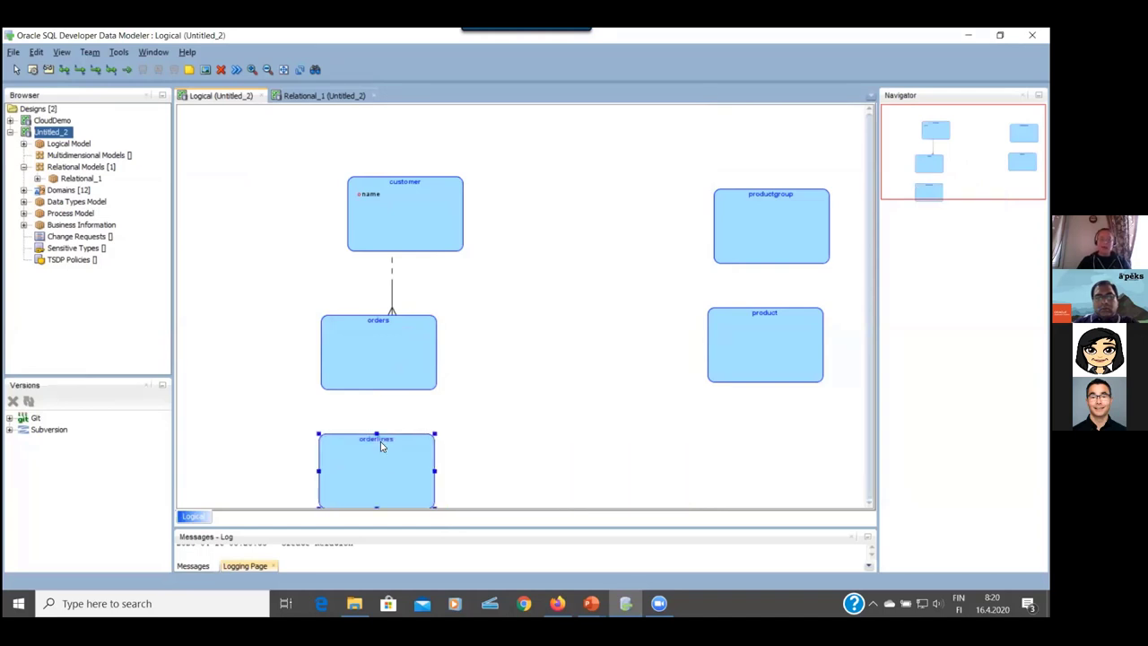
click(95, 72)
click(387, 341)
click(94, 72)
click(356, 362)
click(359, 452)
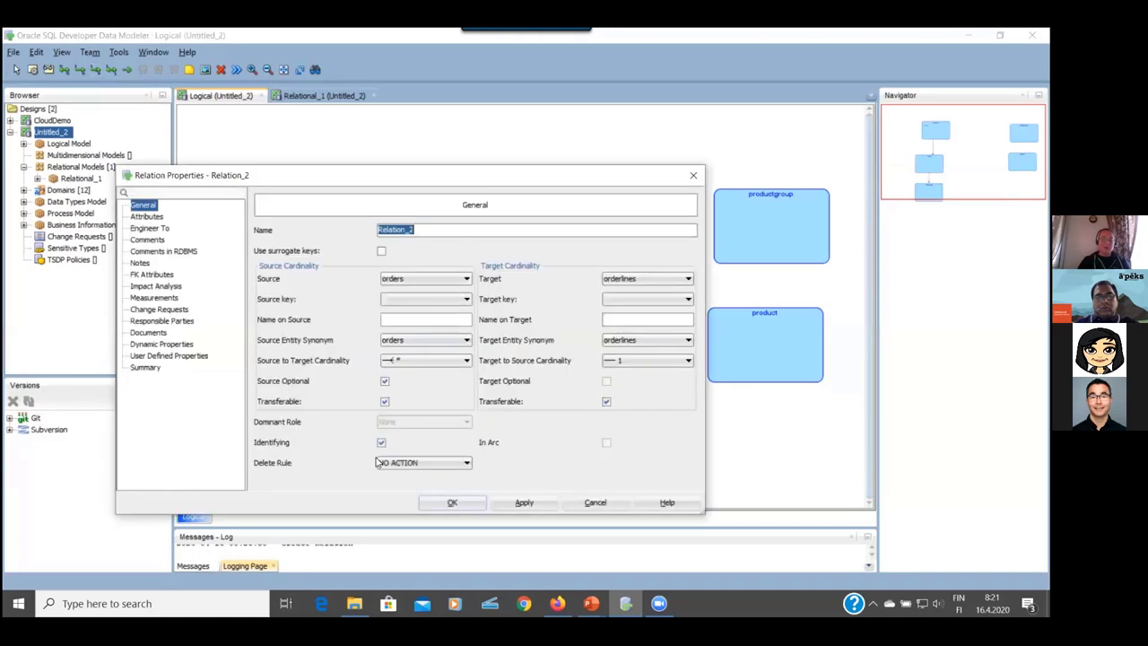
click(456, 504)
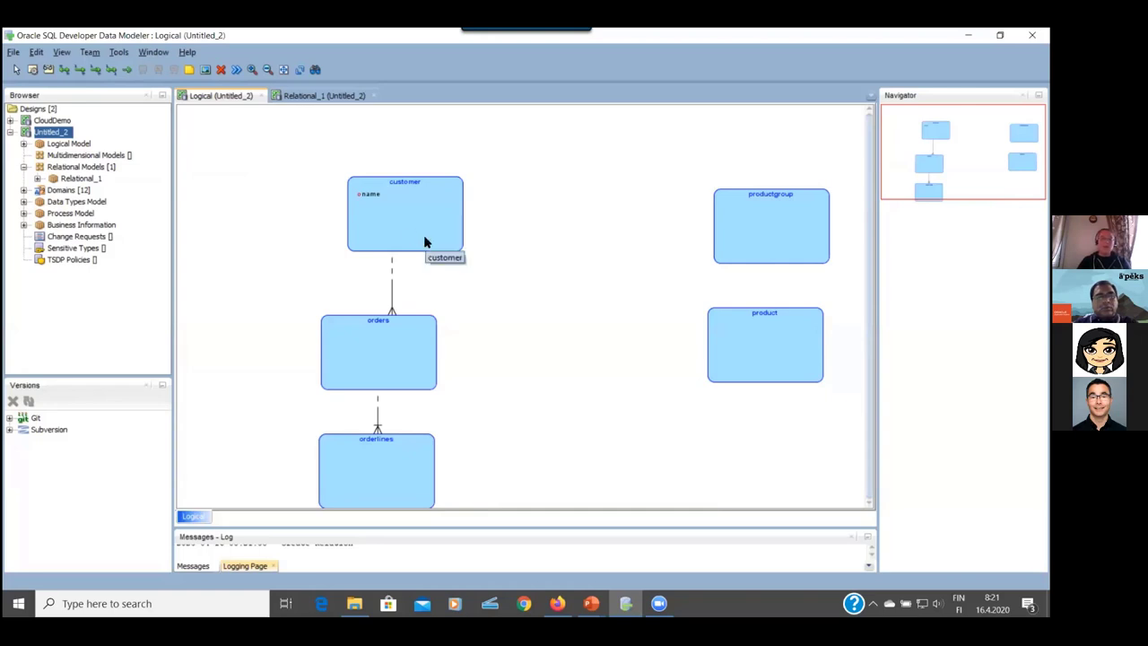
- Make the name attribute of the customer entity mandatory and save the entity
double_click(372, 206)
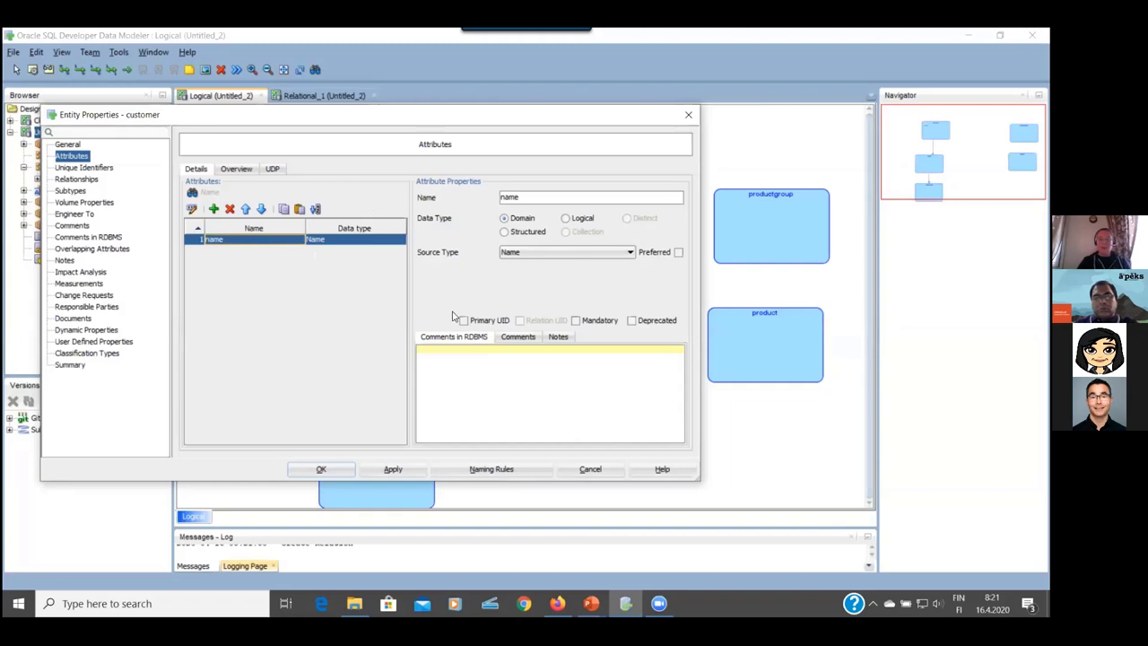
click(576, 325)
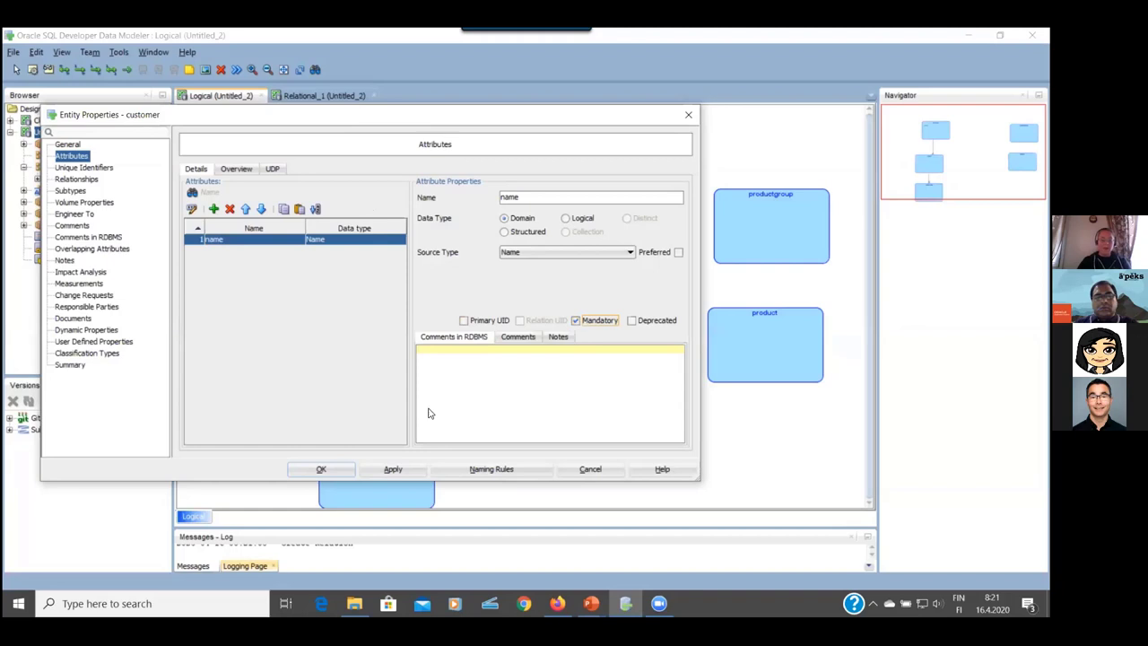
click(323, 470)
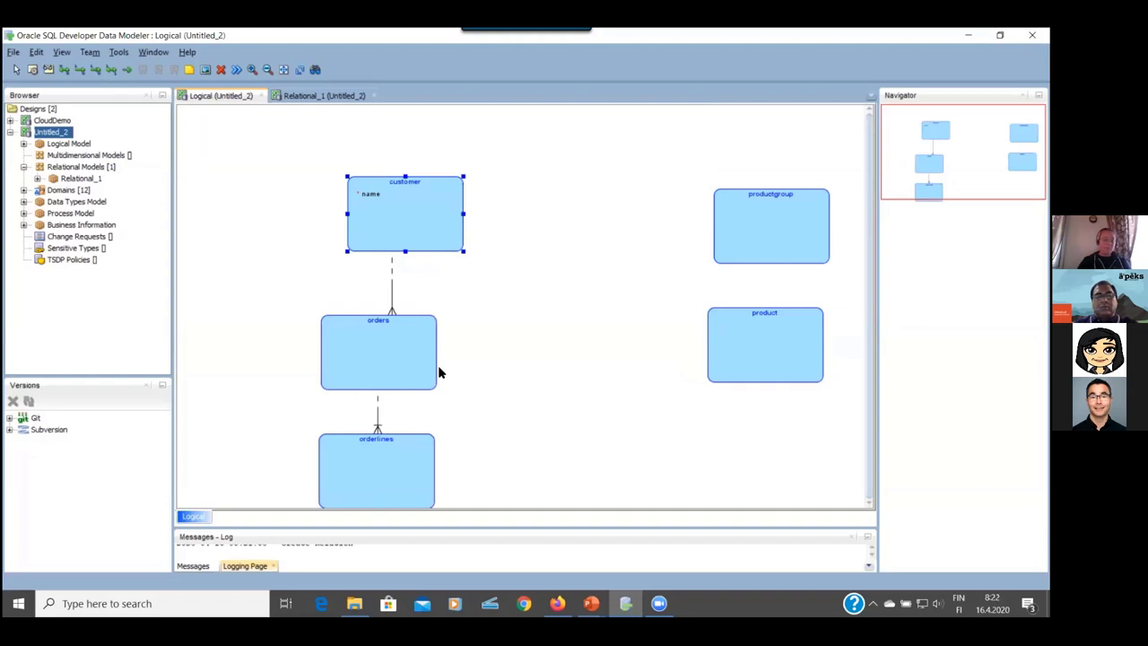
- Expand the CloudDemo design and show its logical model diagram
click(47, 123)
click(11, 120)
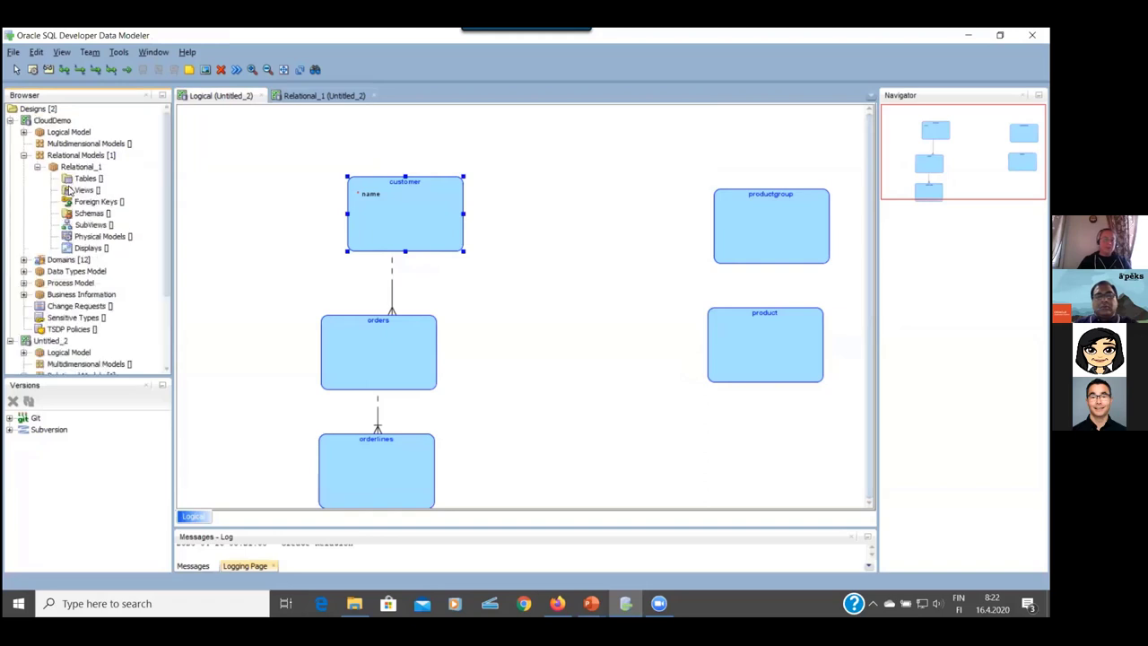
click(24, 132)
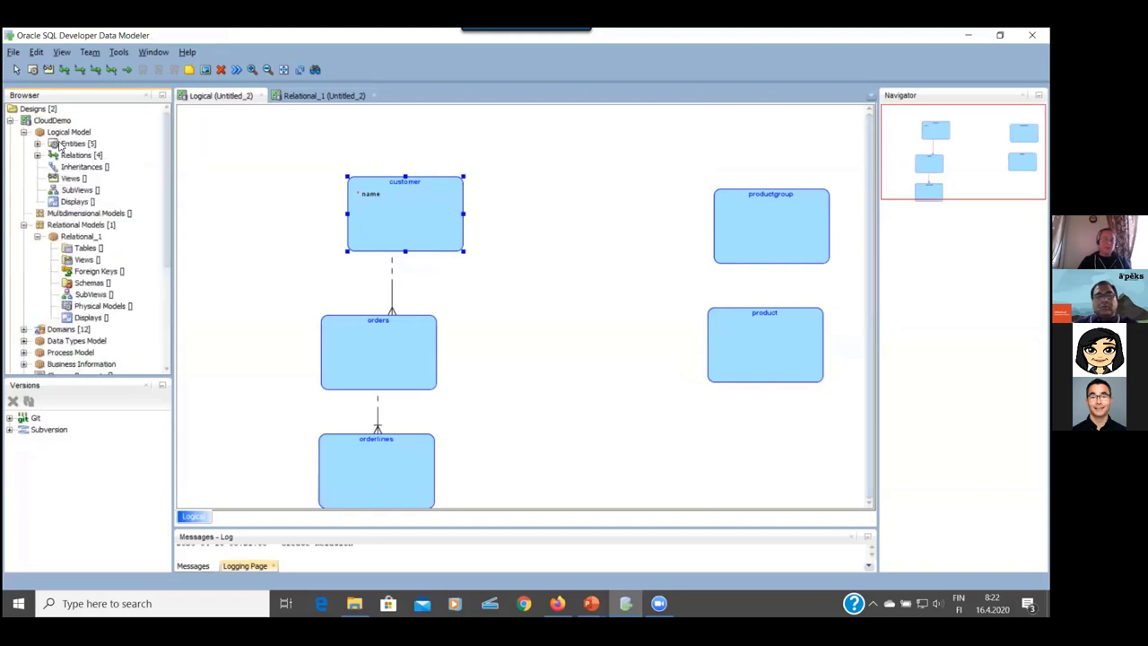
right_click(68, 131)
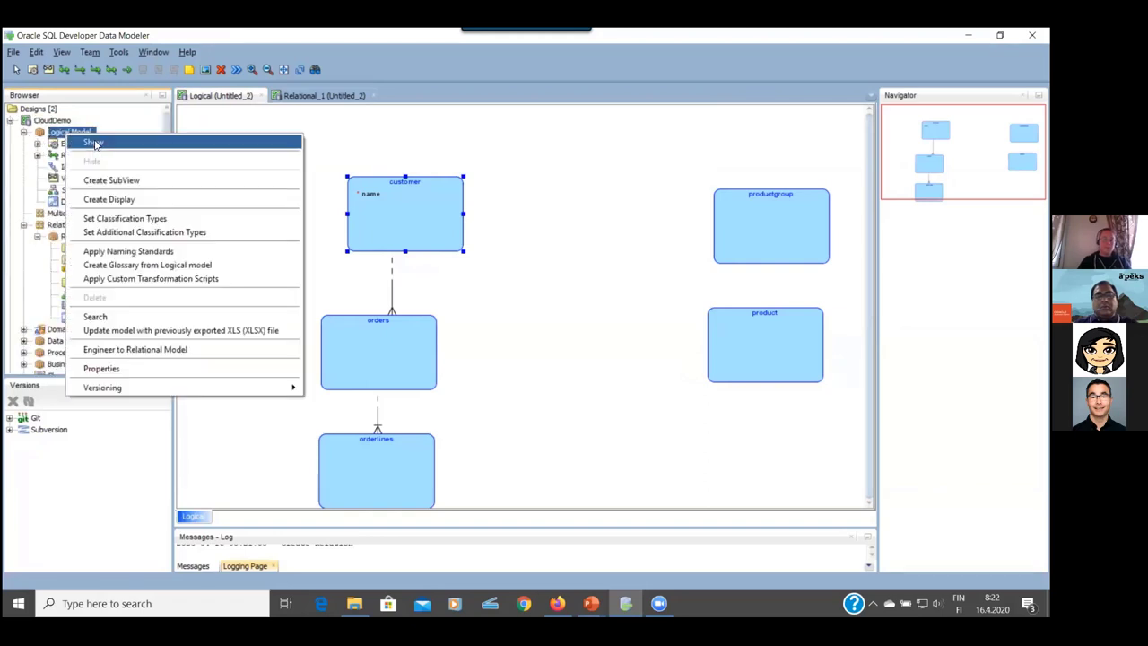
click(93, 142)
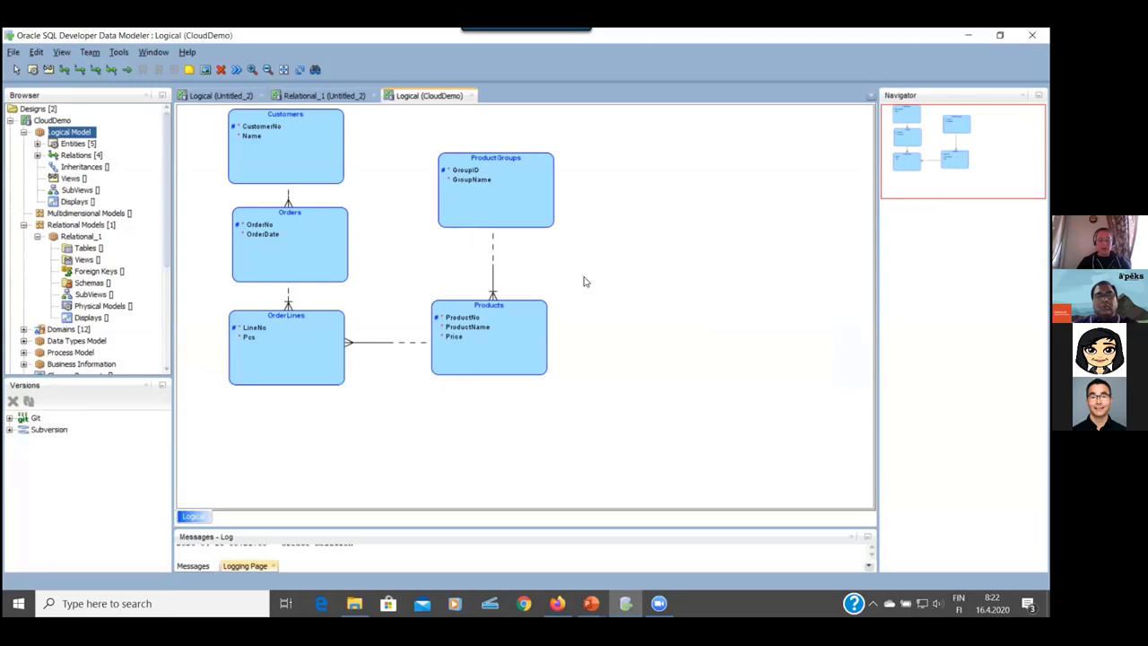
key(alt+Tab)
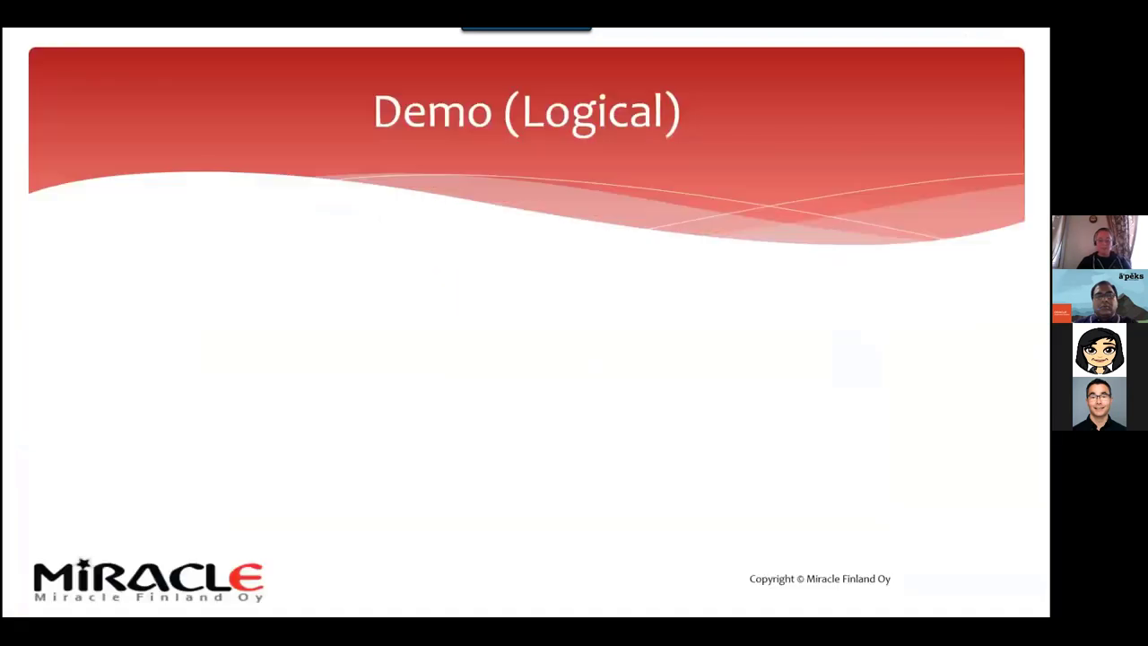
key(Right)
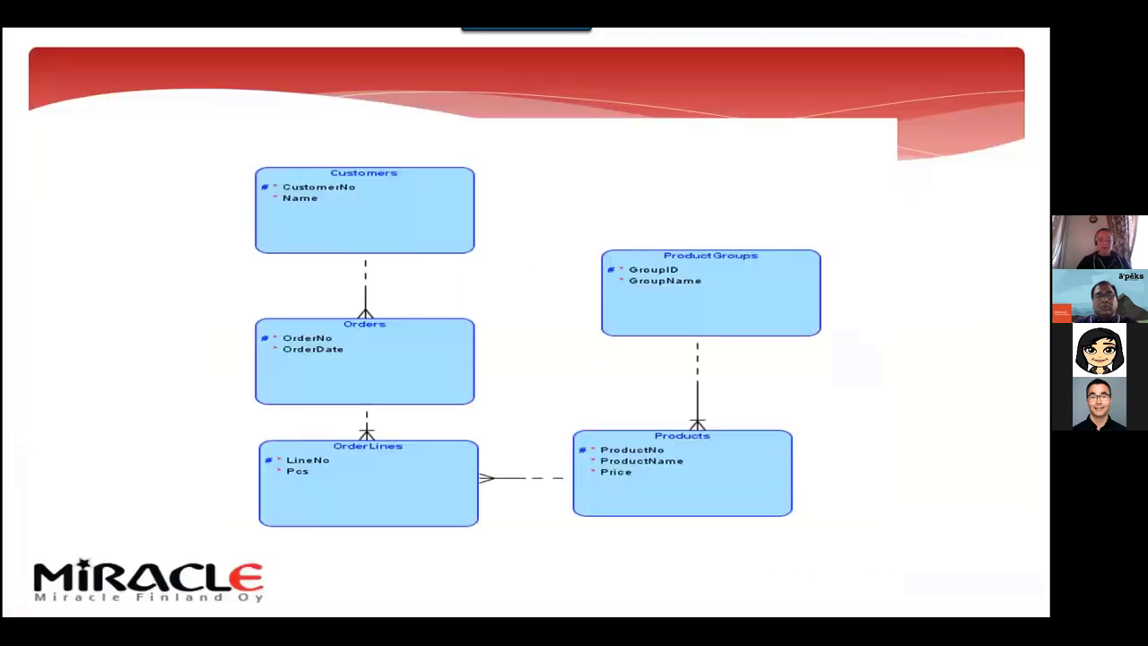
key(Right)
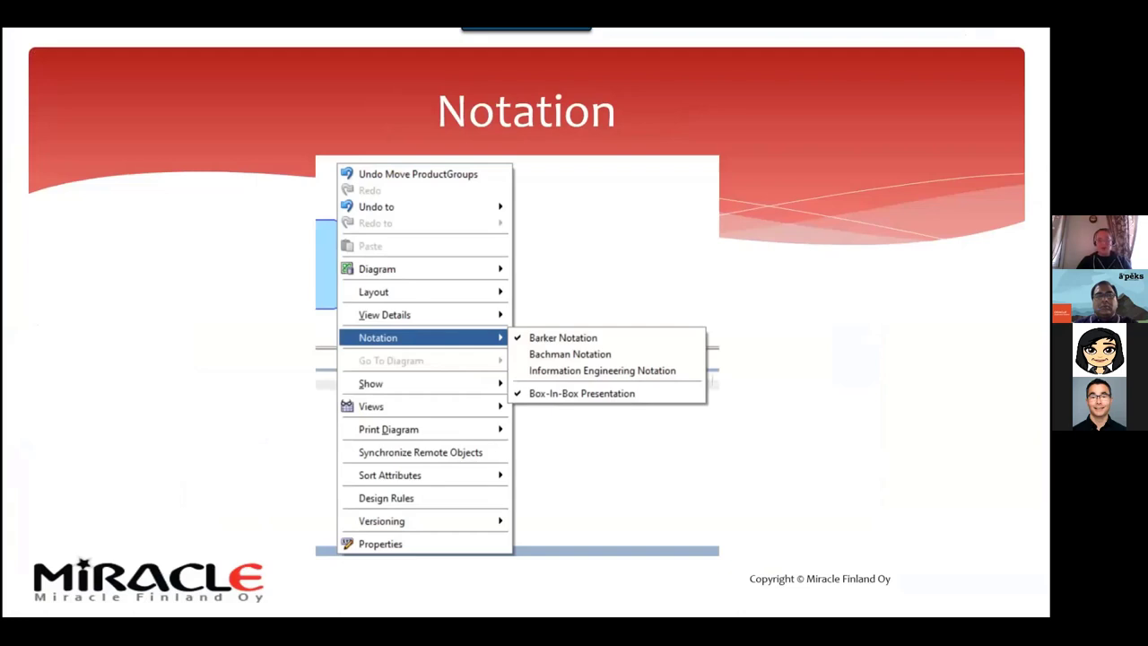
- Switch back to Oracle SQL Developer Data Modeler and display the CloudDemo logical diagram in Bachman notation
key(alt+Tab)
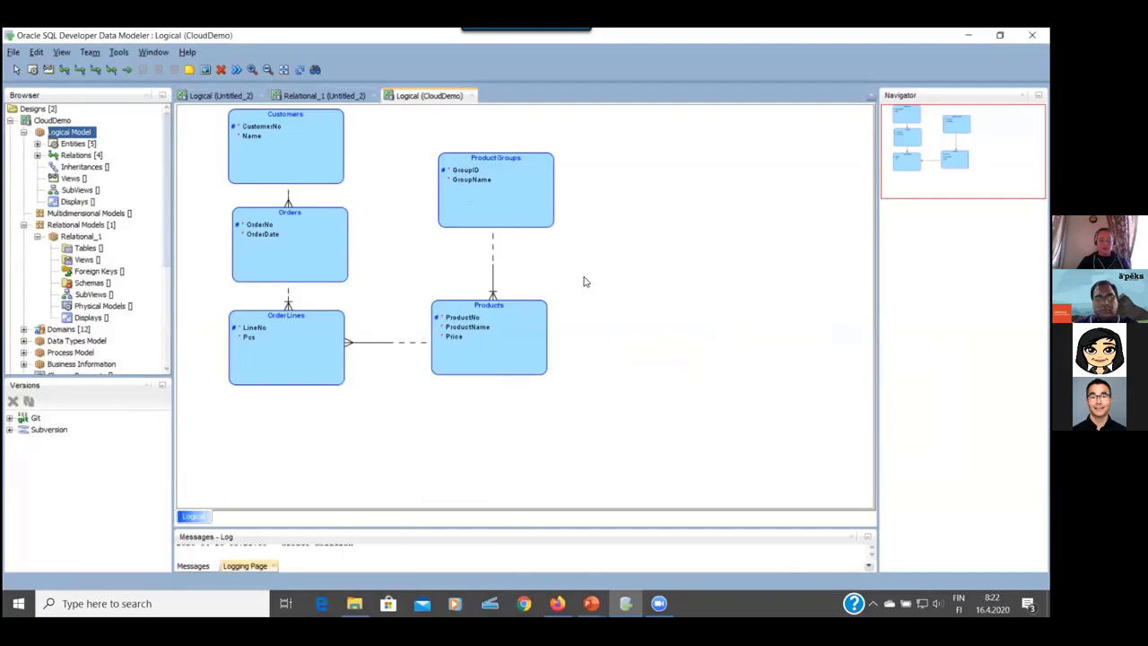
right_click(584, 284)
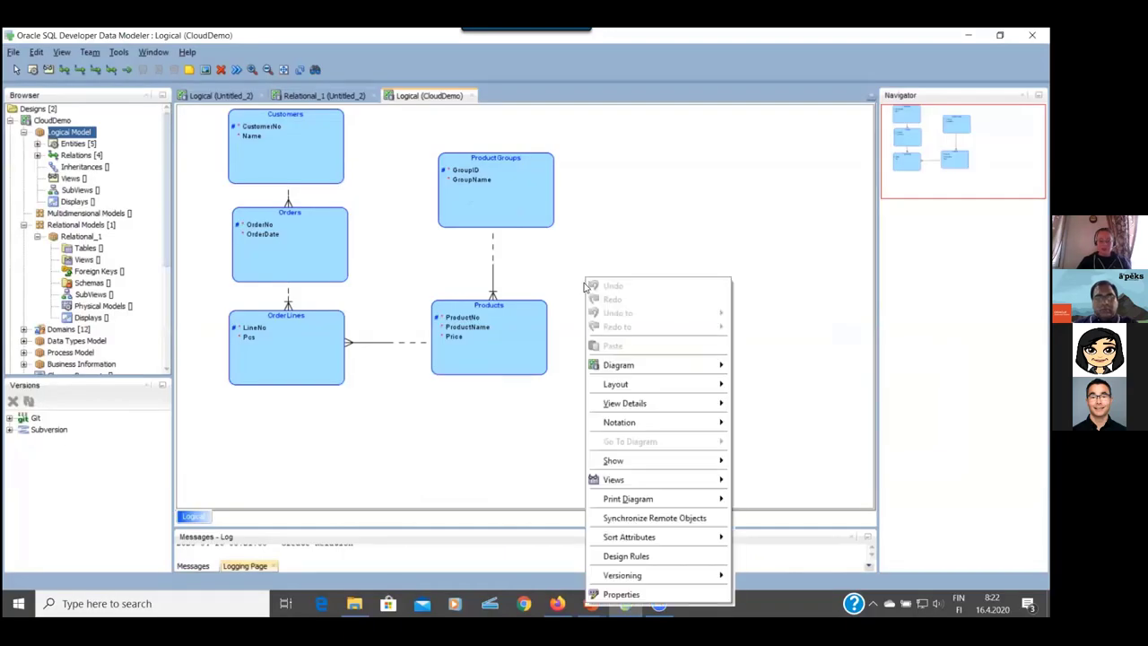
mouse_move(664, 422)
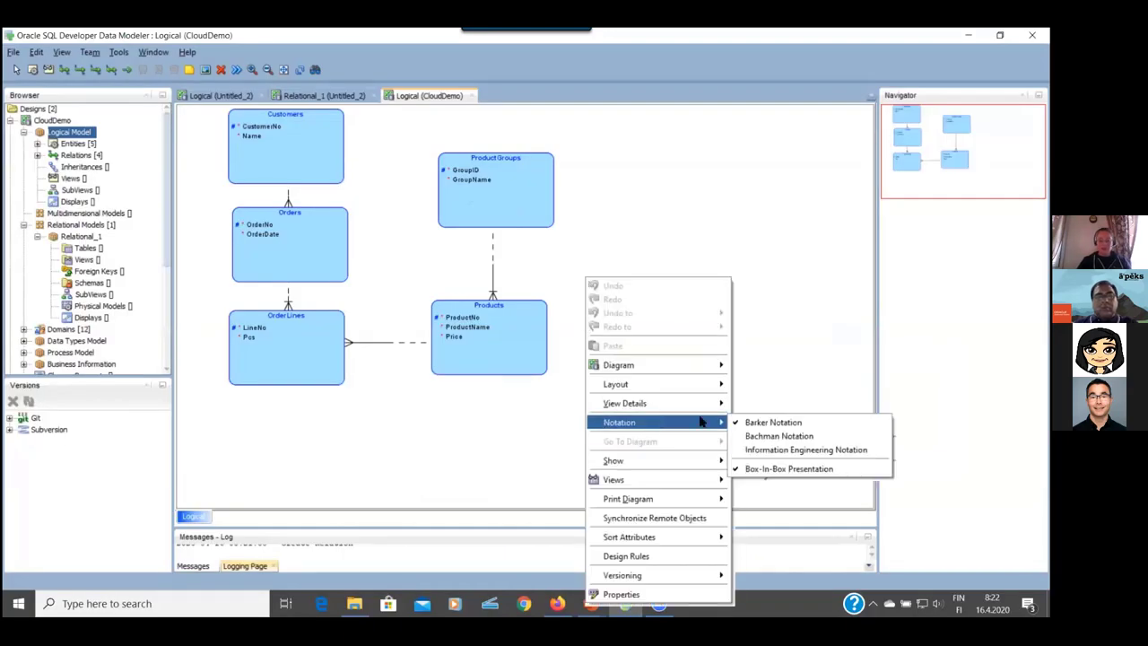
click(780, 435)
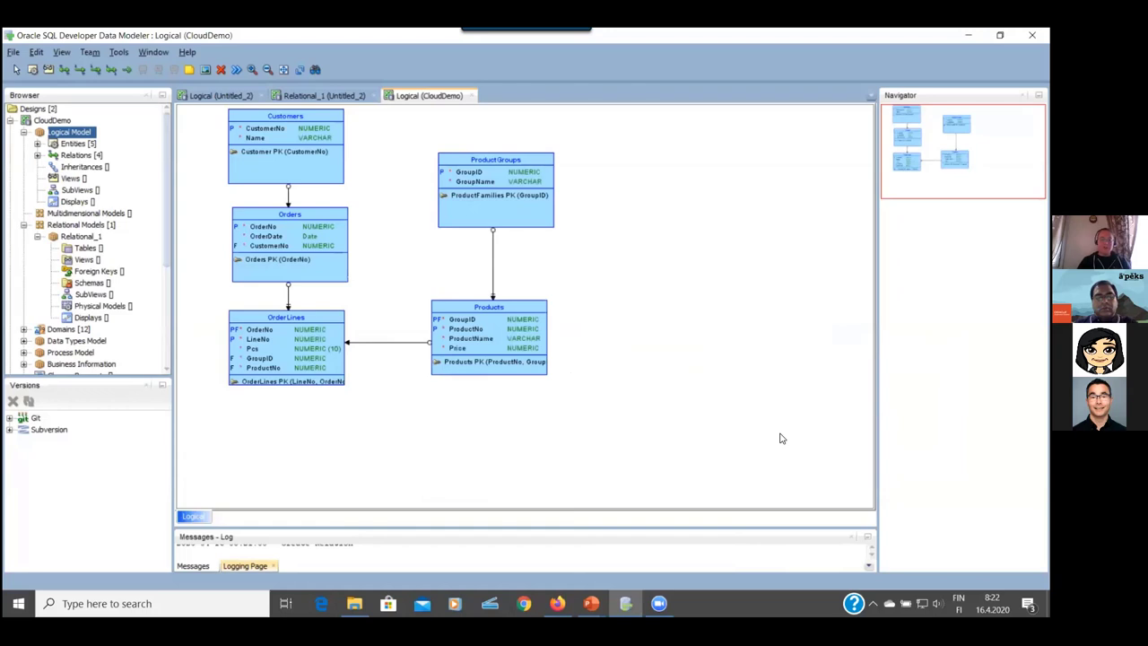
- Change the logical diagram's notation to Information Engineering
right_click(680, 271)
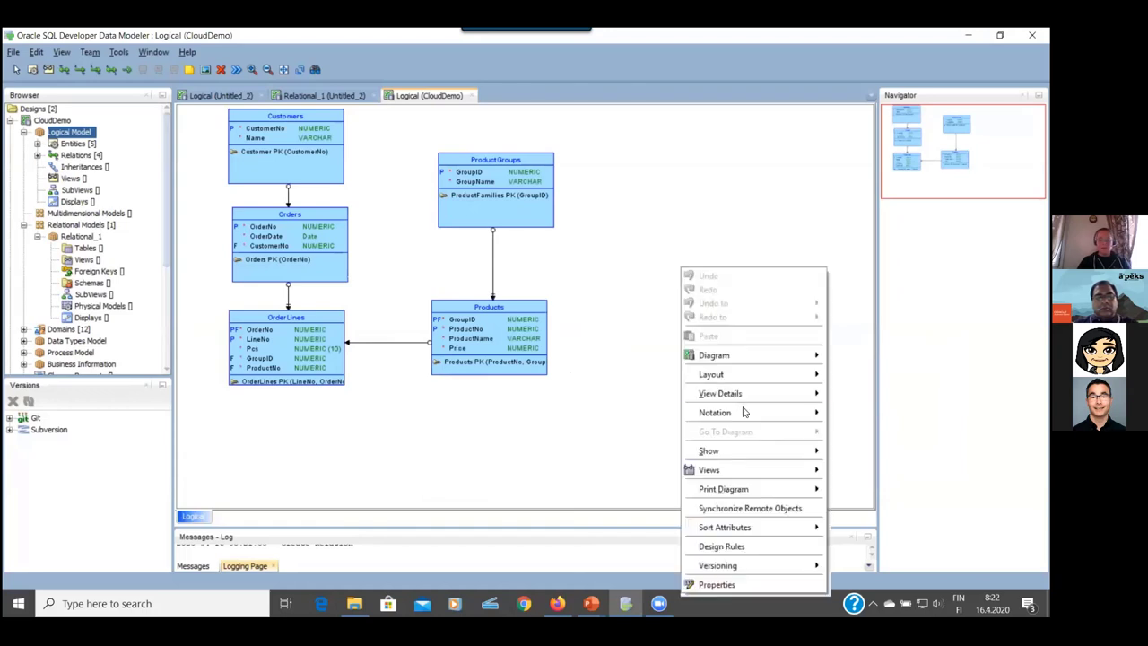
mouse_move(745, 412)
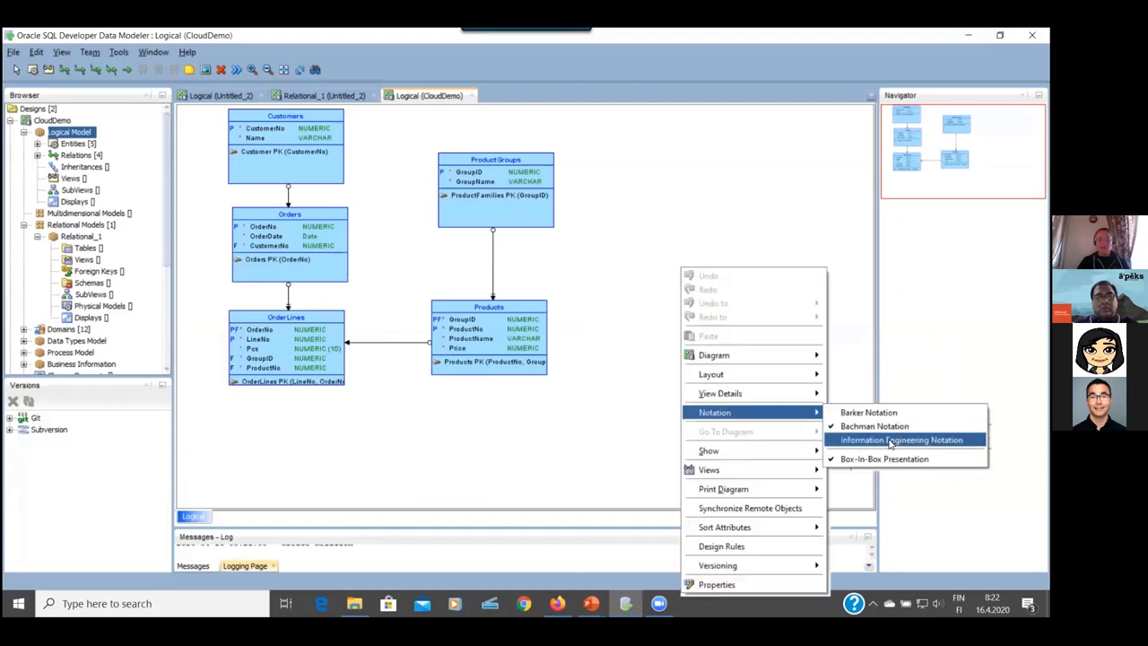
click(890, 440)
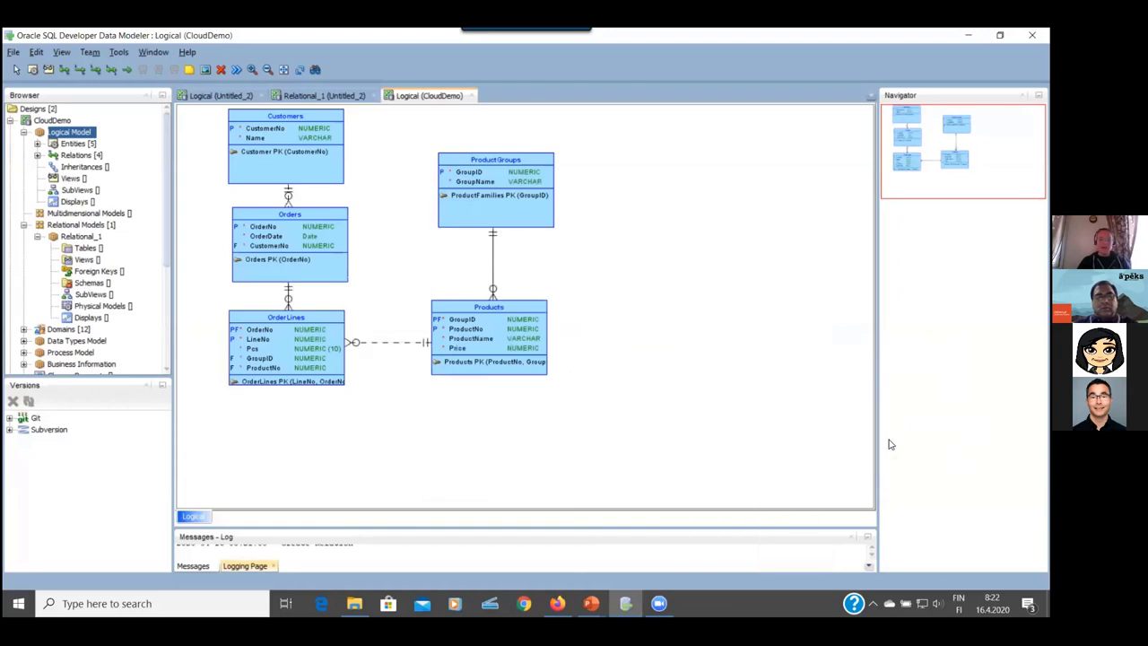
- Set the logical diagram's notation back to Barker
right_click(694, 277)
mouse_move(753, 422)
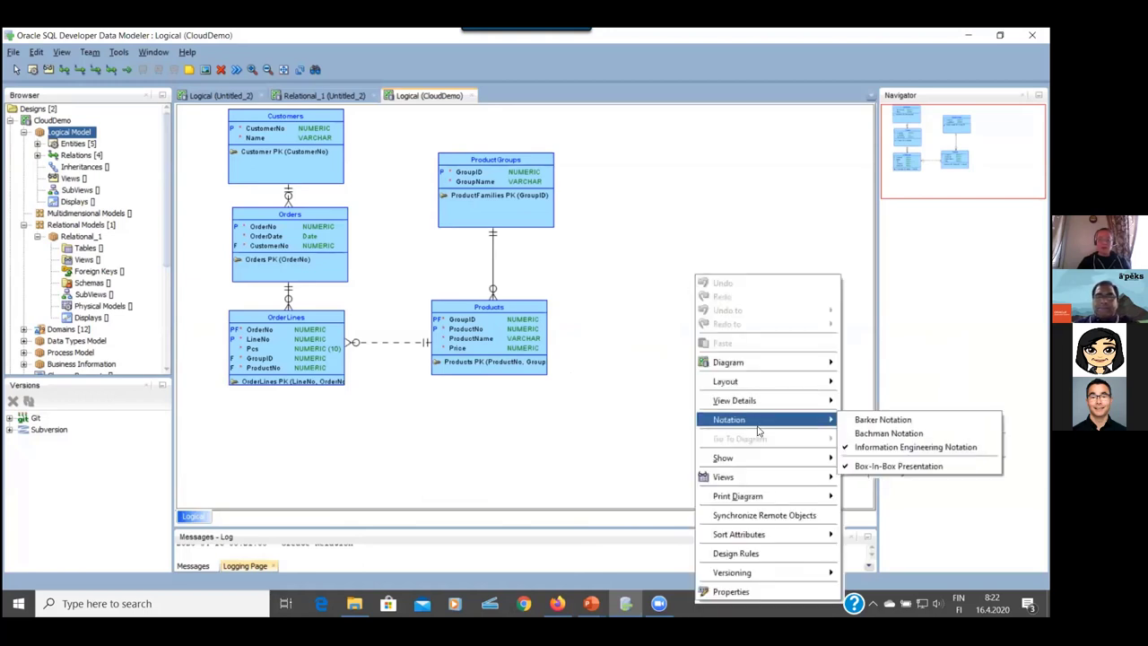
click(876, 421)
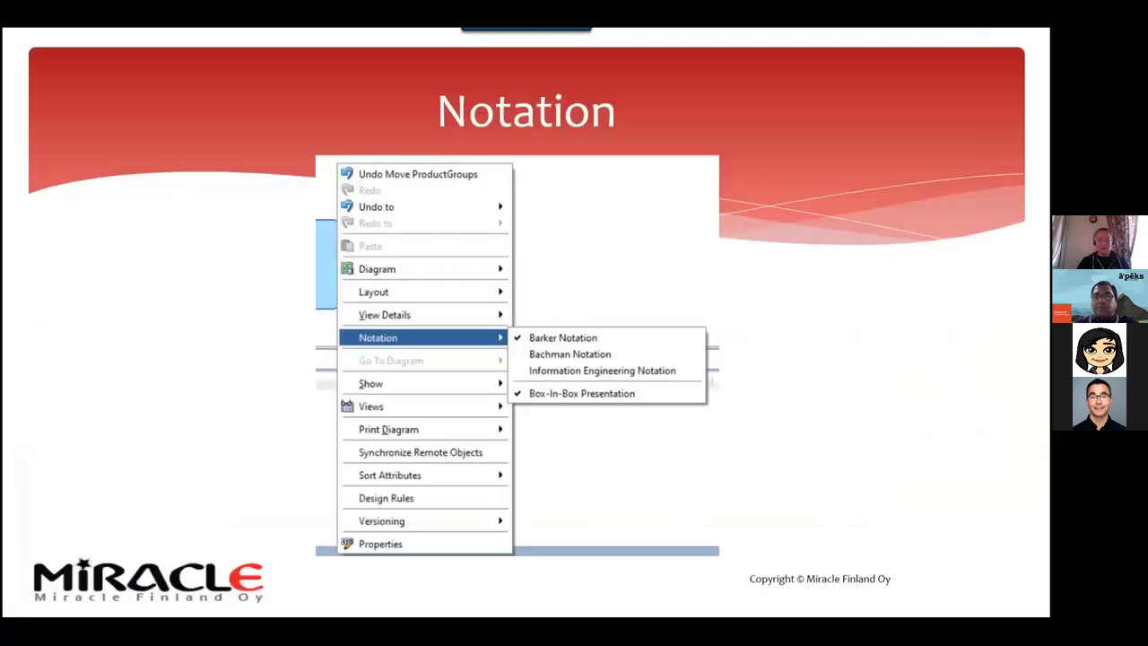
key(Right)
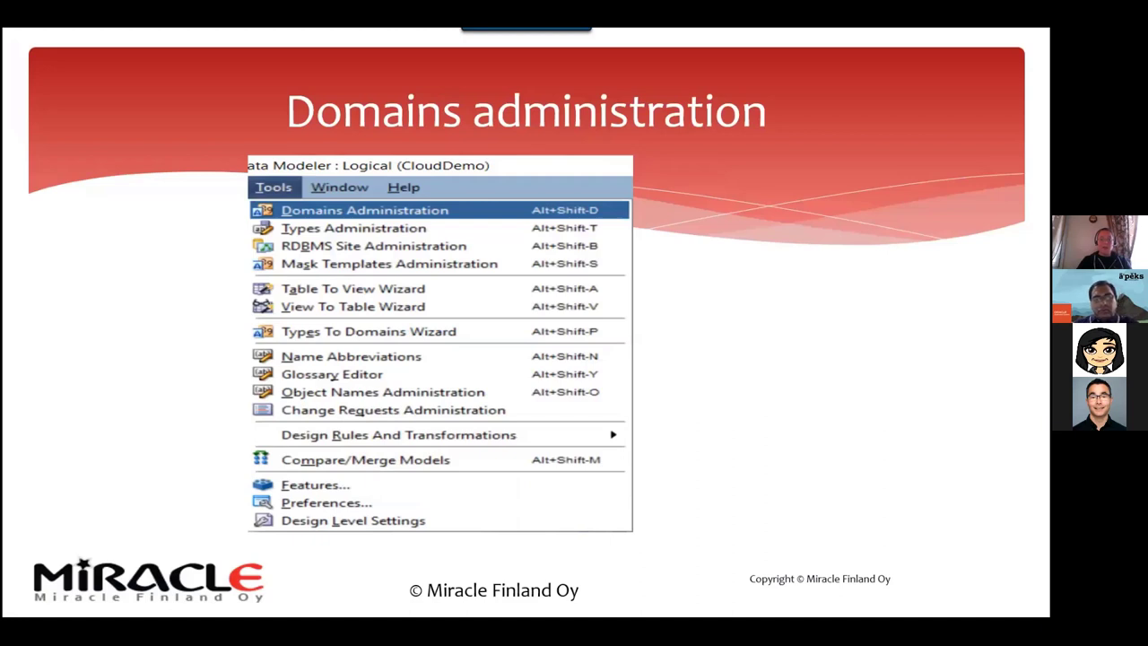
key(Right)
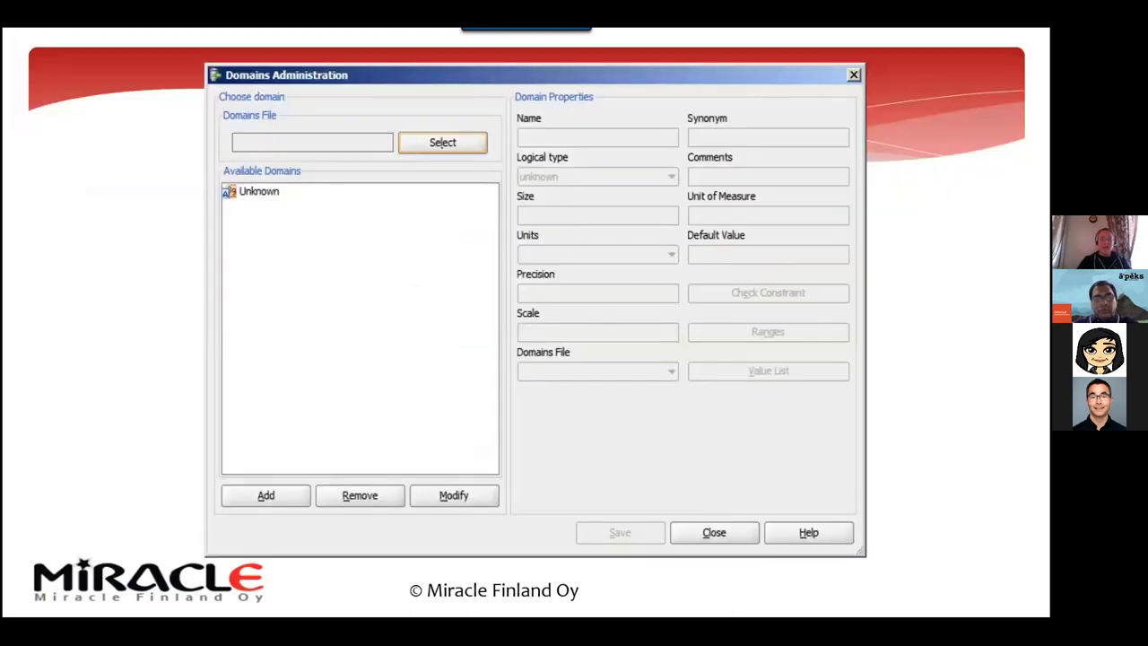
key(Right)
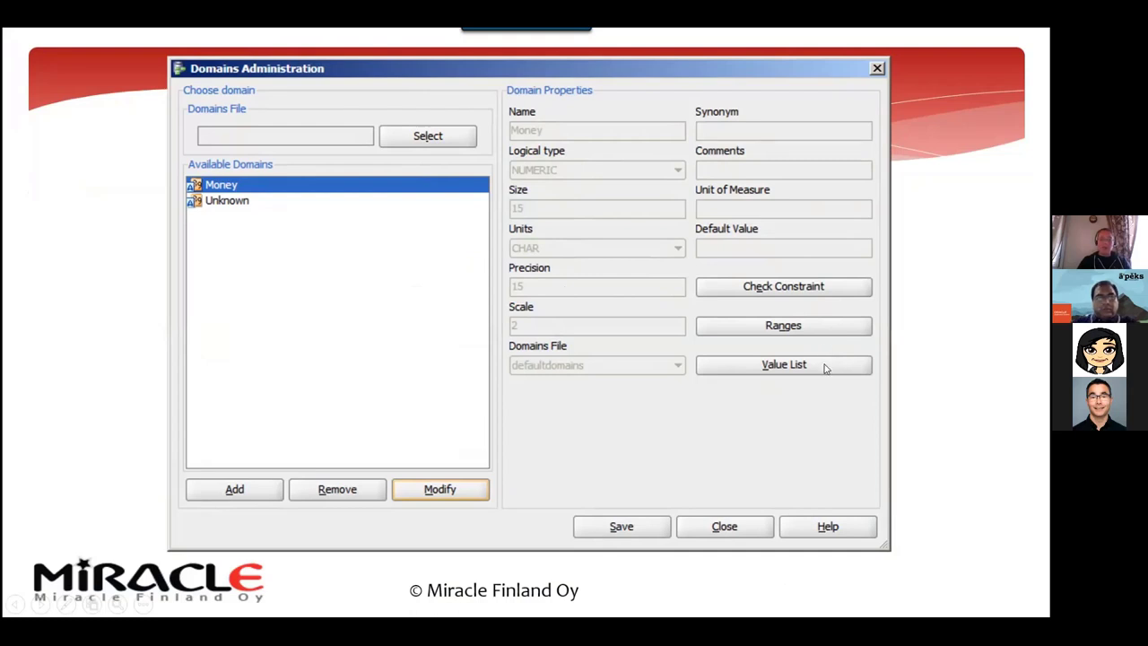
key(Right)
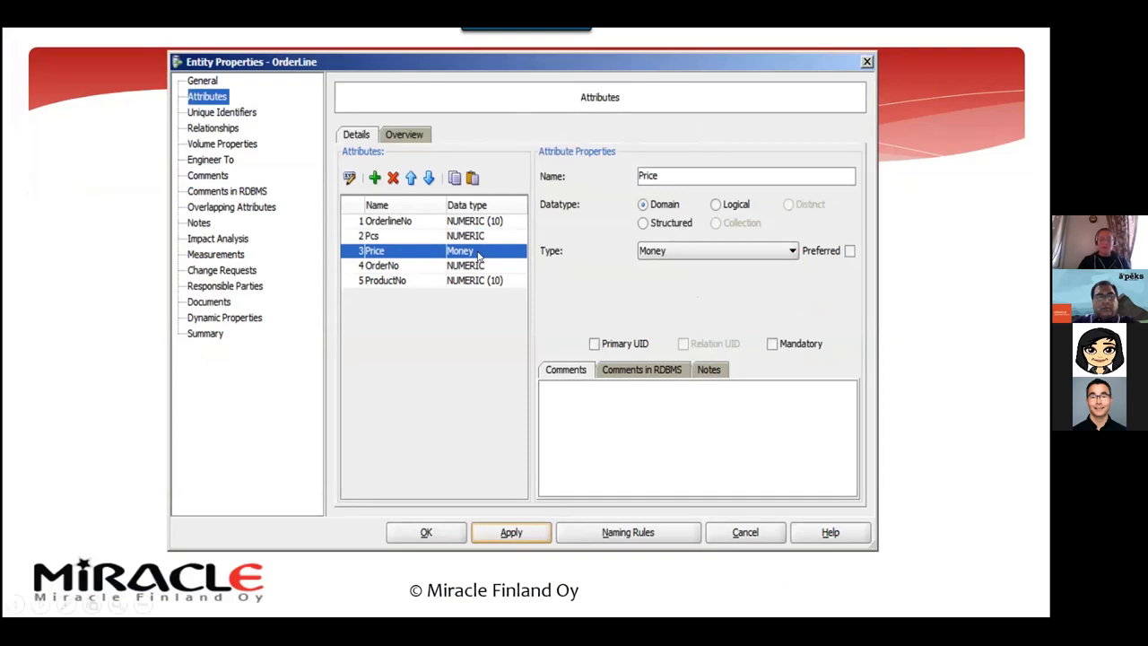
click(681, 251)
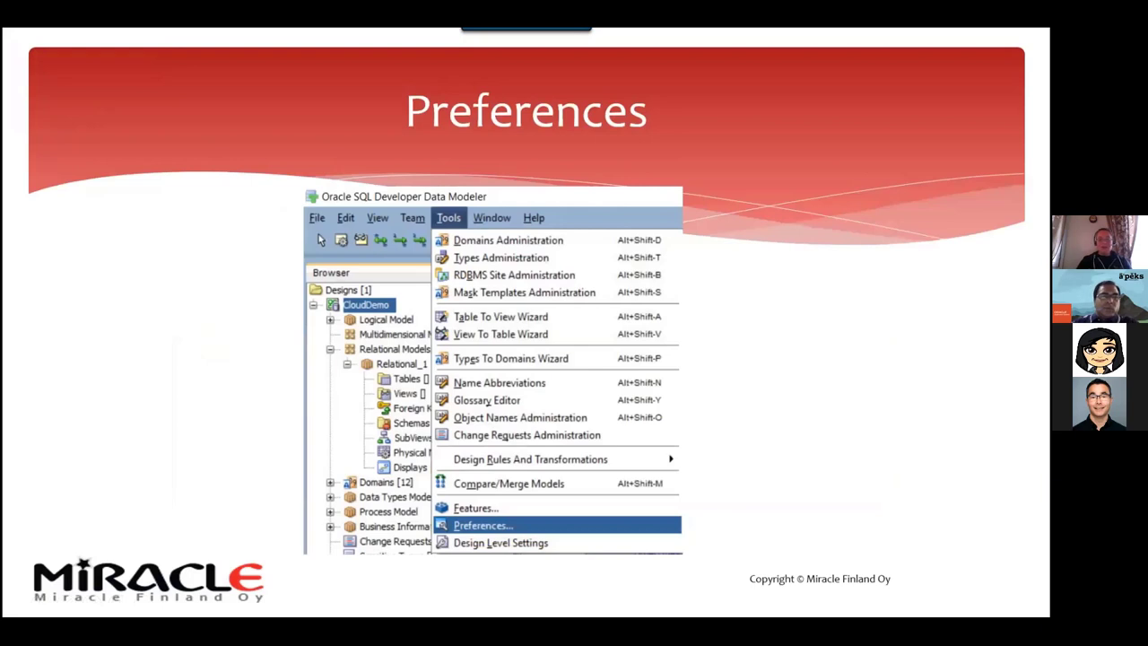
key(Right)
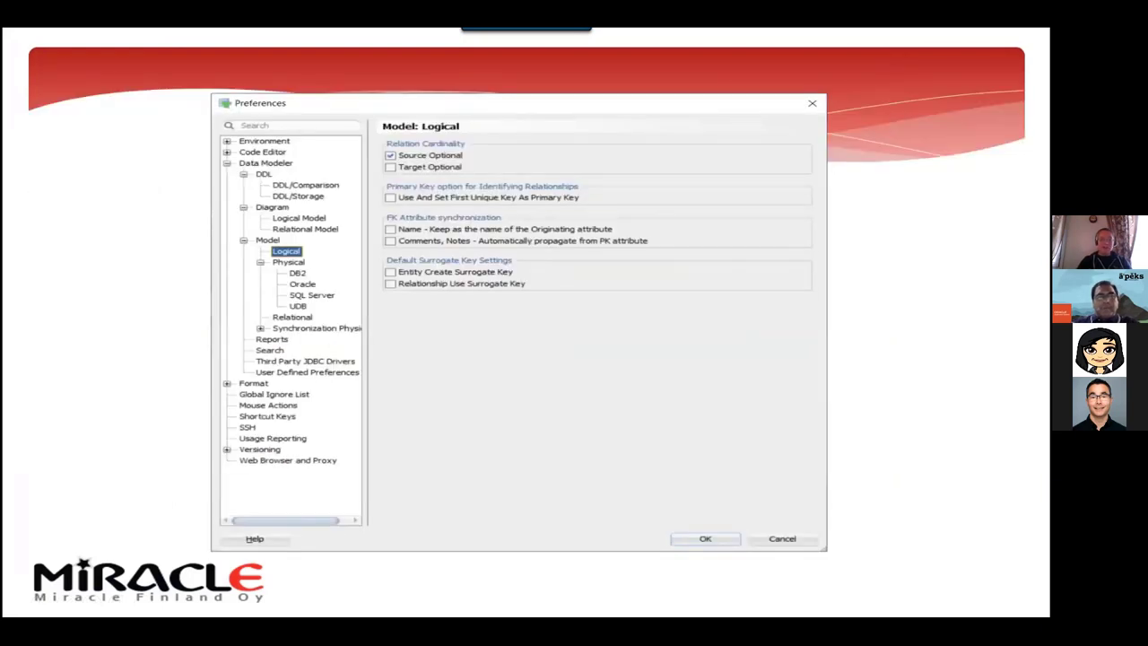
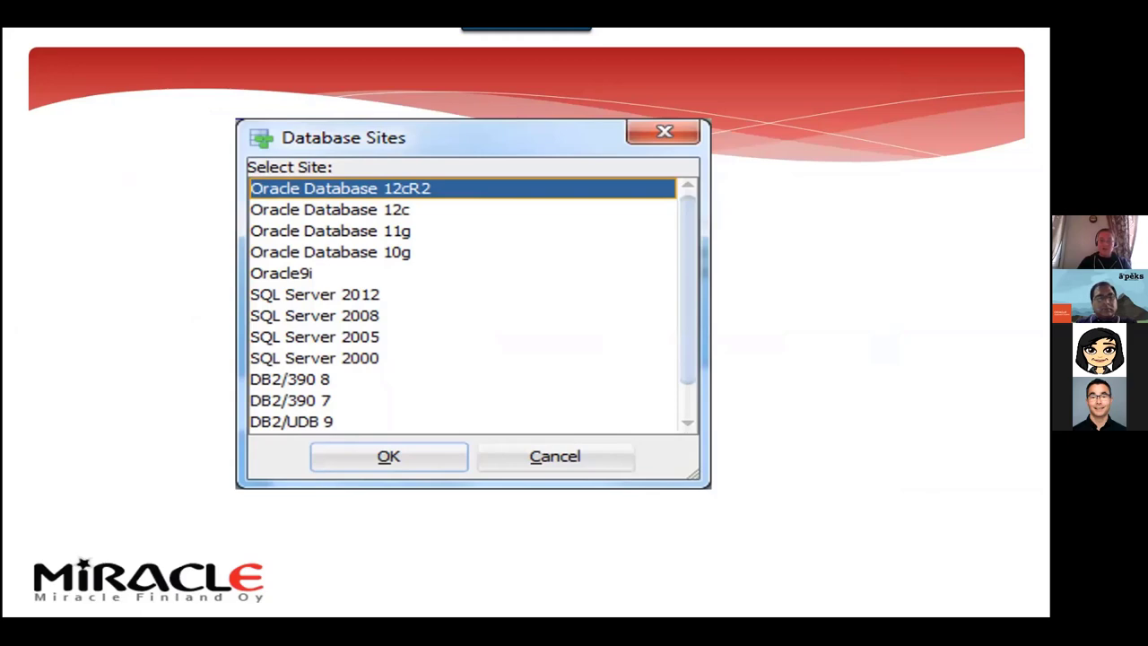
key(Right)
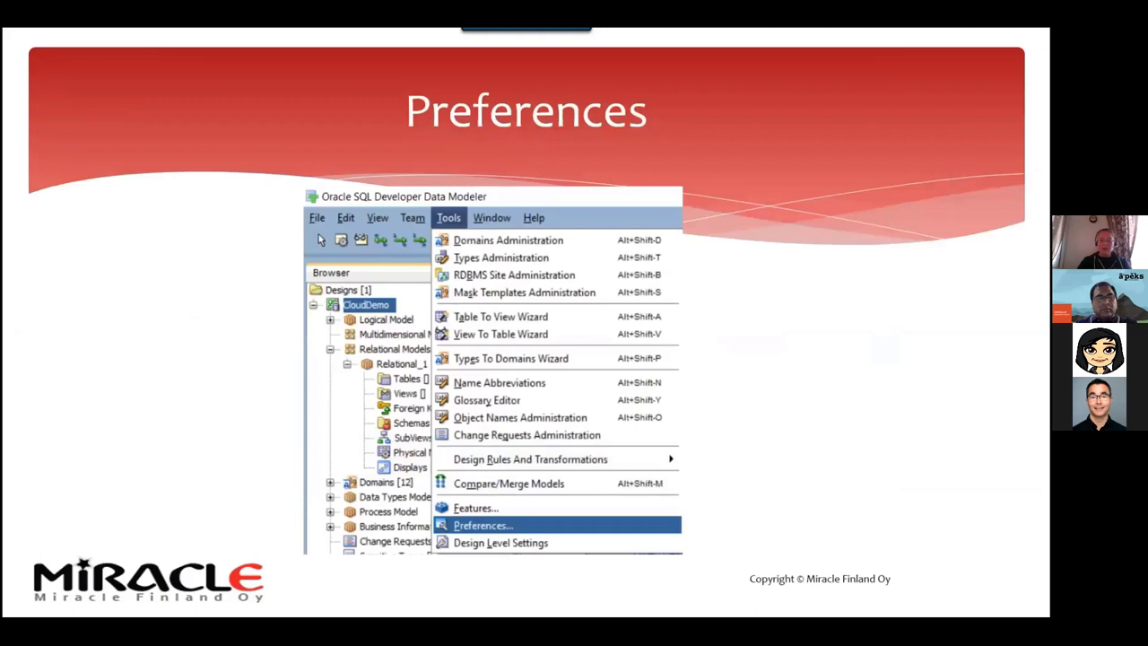
key(Right)
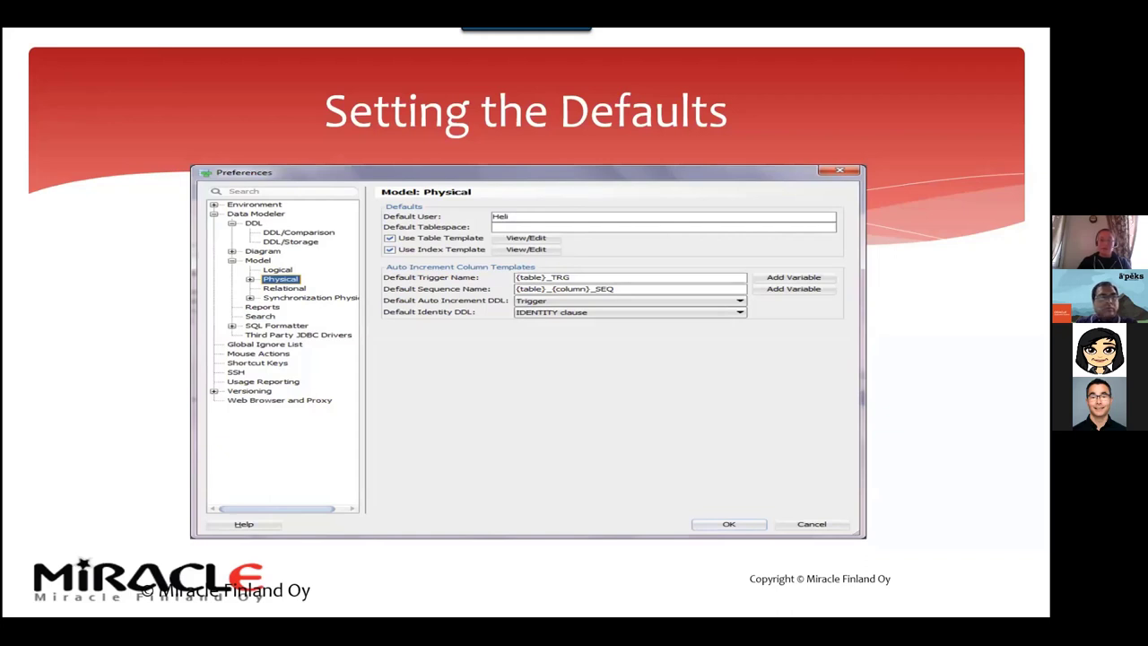
key(Right)
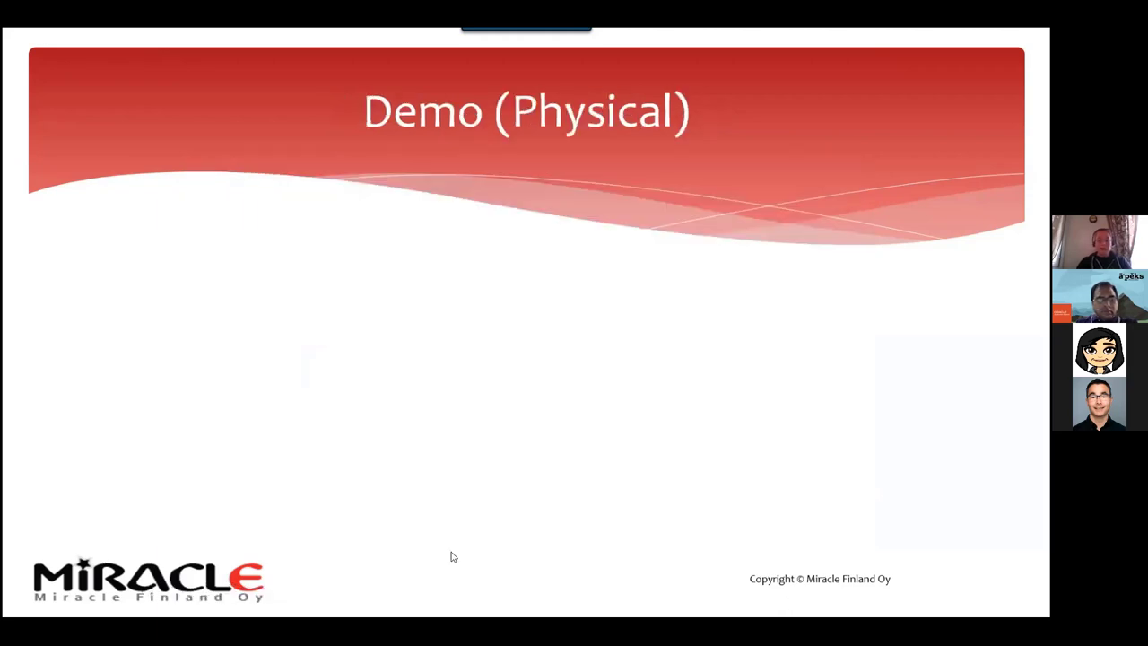
- Switch to Oracle SQL Developer Data Modeler and compare CloudDemo's logical diagram with its Relational_1 diagram
key(alt+Tab)
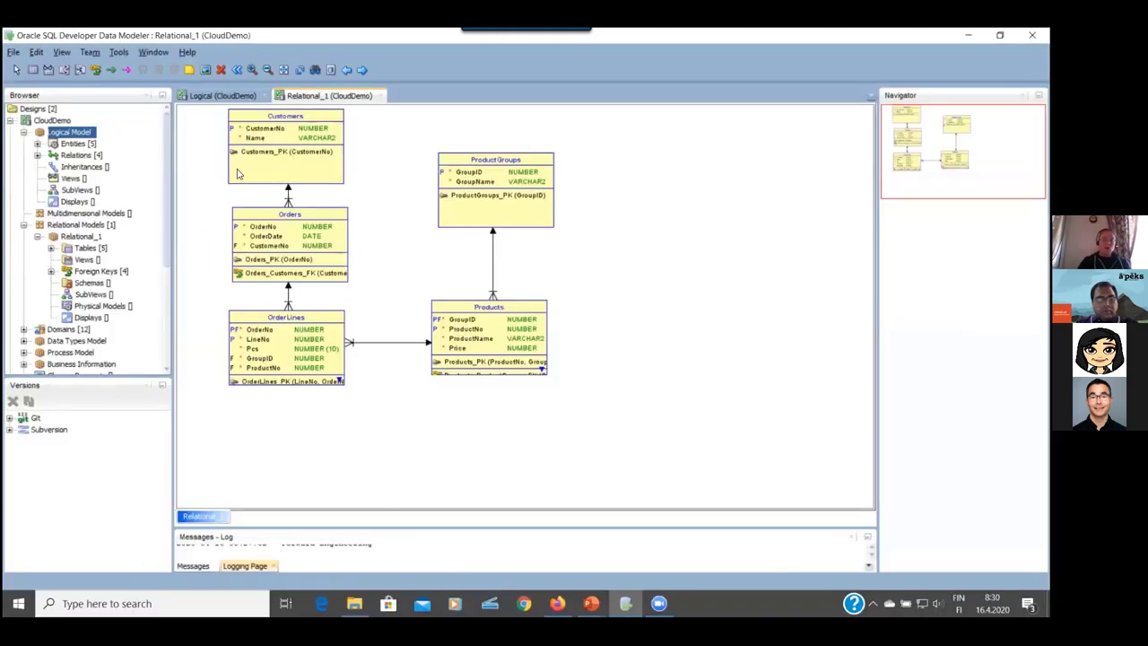
click(224, 99)
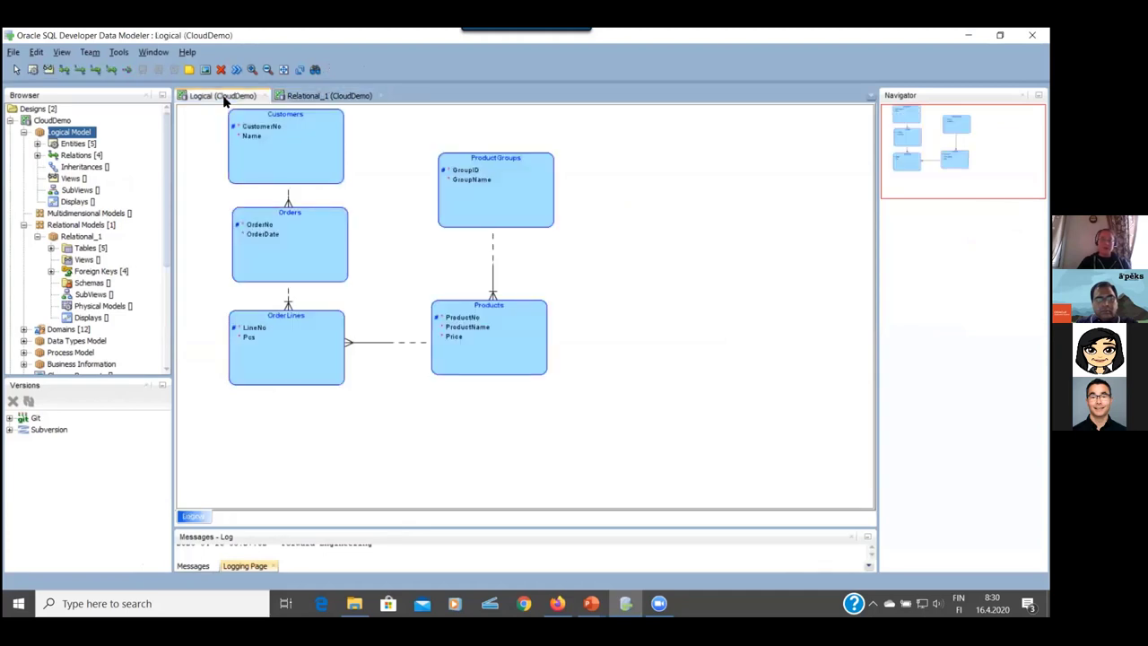
click(317, 101)
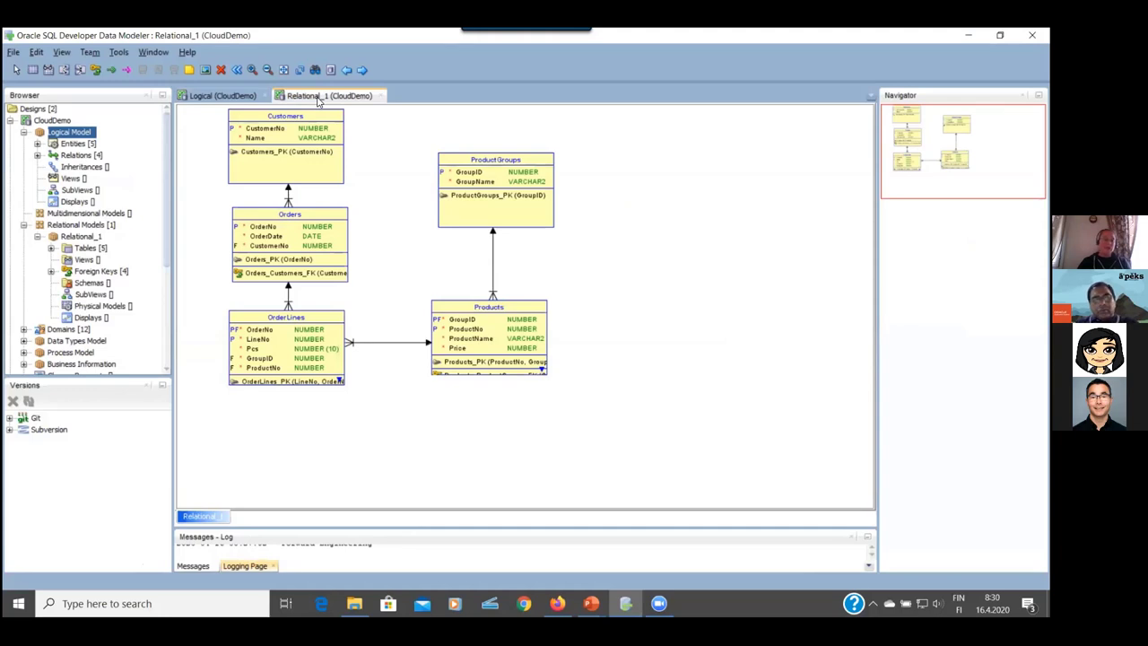
- Create a new physical model under Relational_1 for the Oracle Database 12cR2 site
click(106, 307)
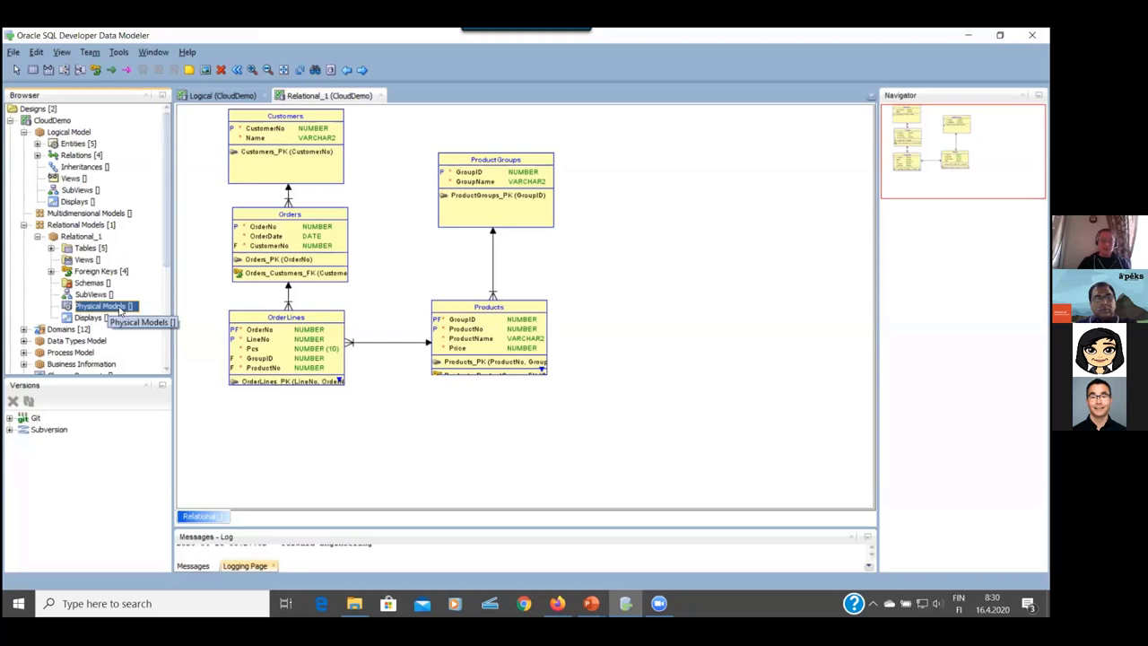
right_click(120, 310)
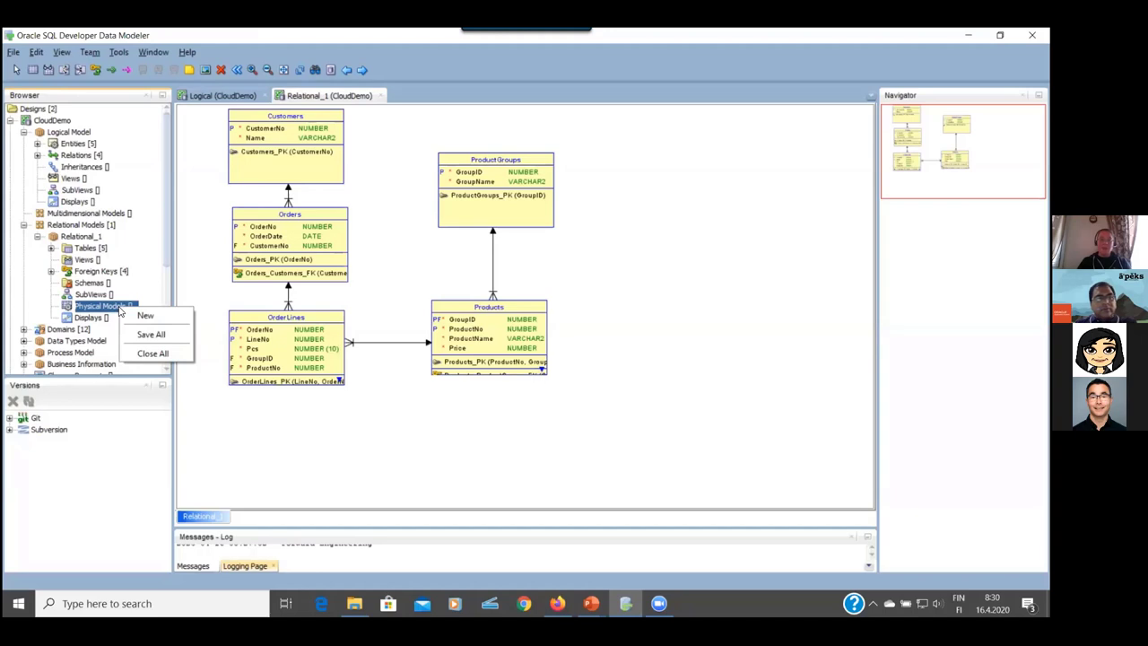
click(148, 315)
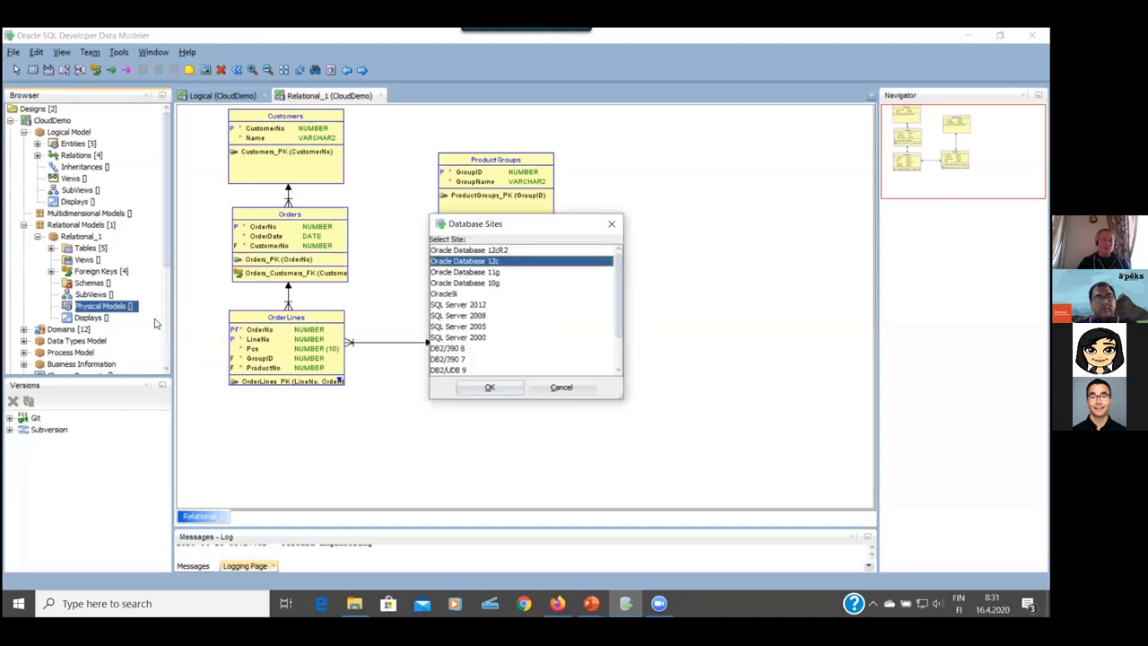
click(449, 251)
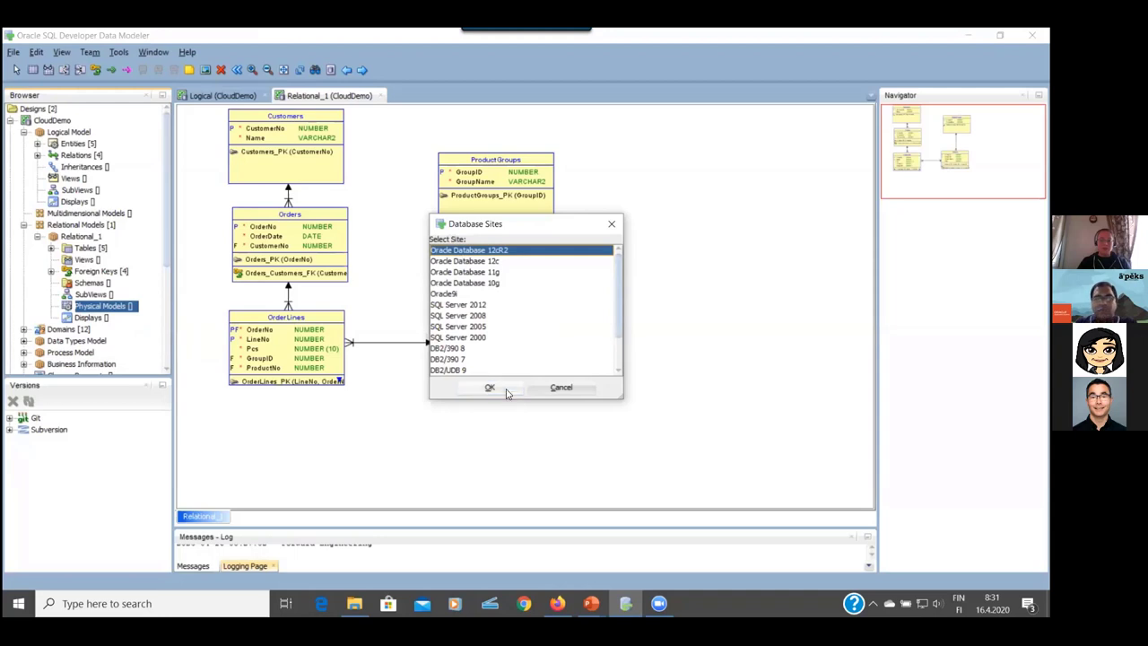
click(505, 391)
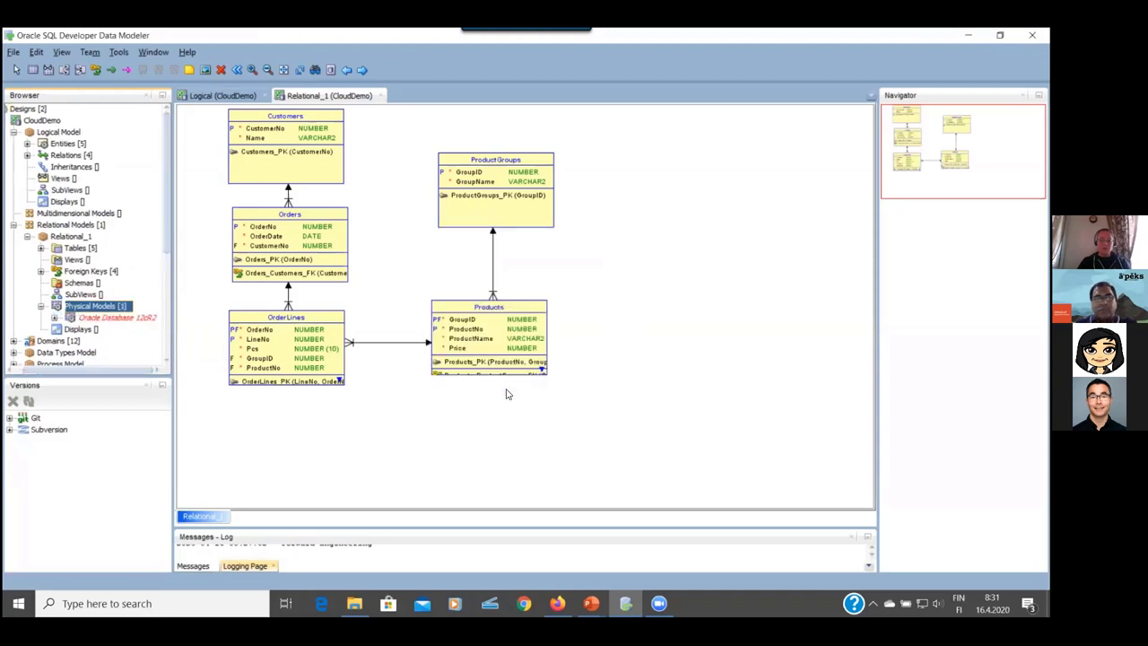
- Add a second physical model under Relational_1 for the SQL Server 2012 site
right_click(124, 308)
click(144, 314)
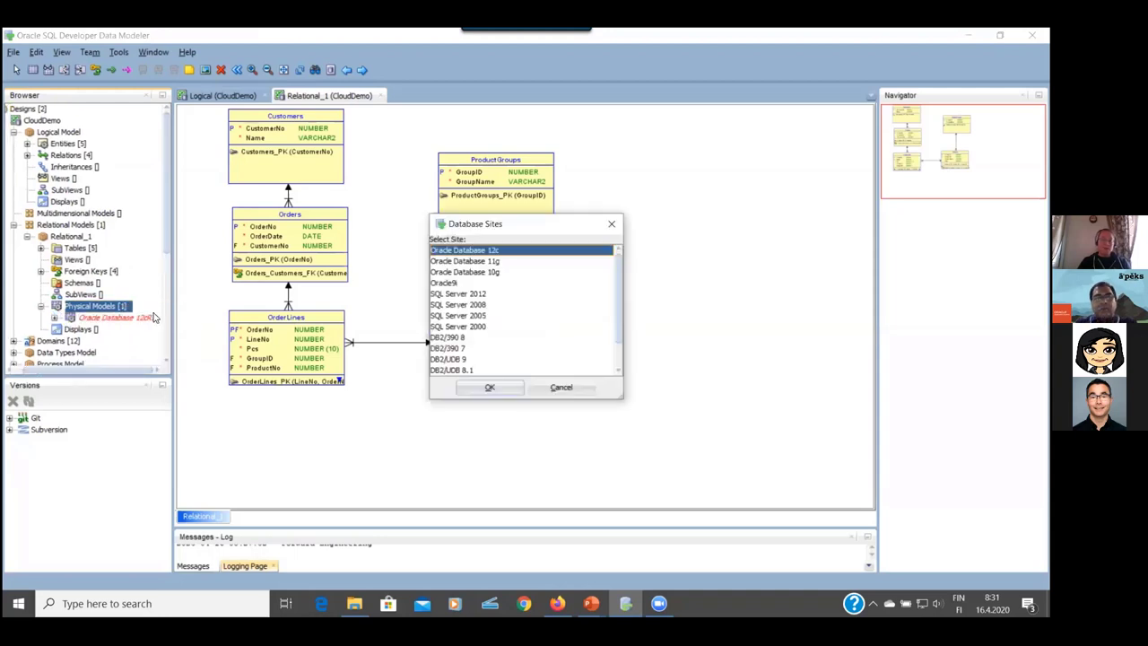
click(471, 296)
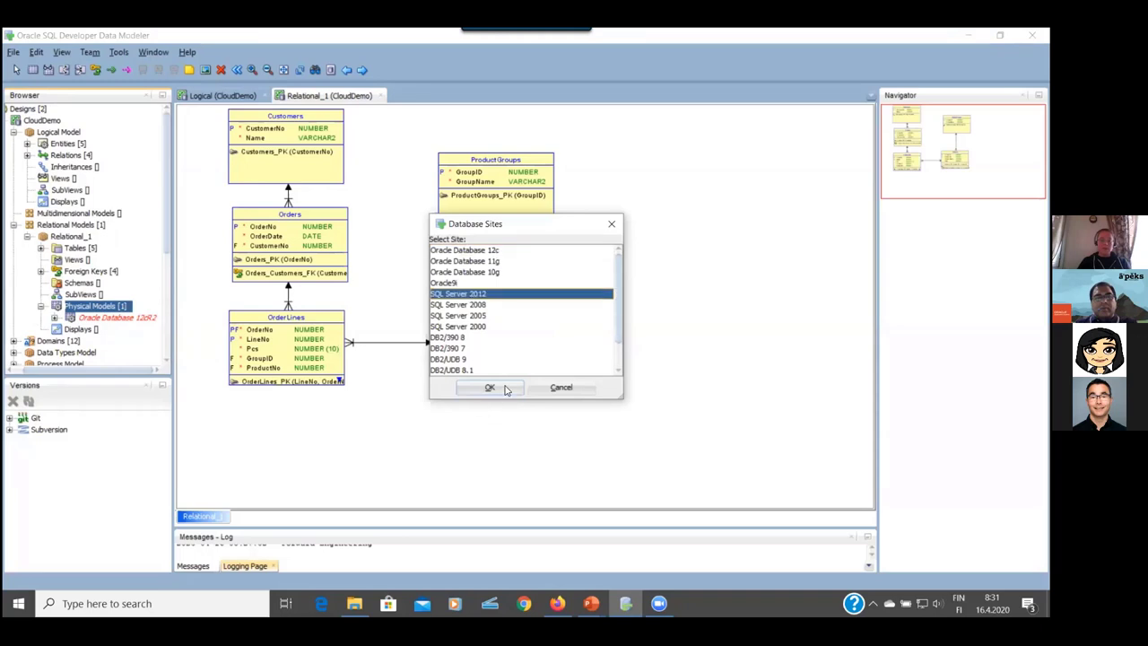
click(490, 387)
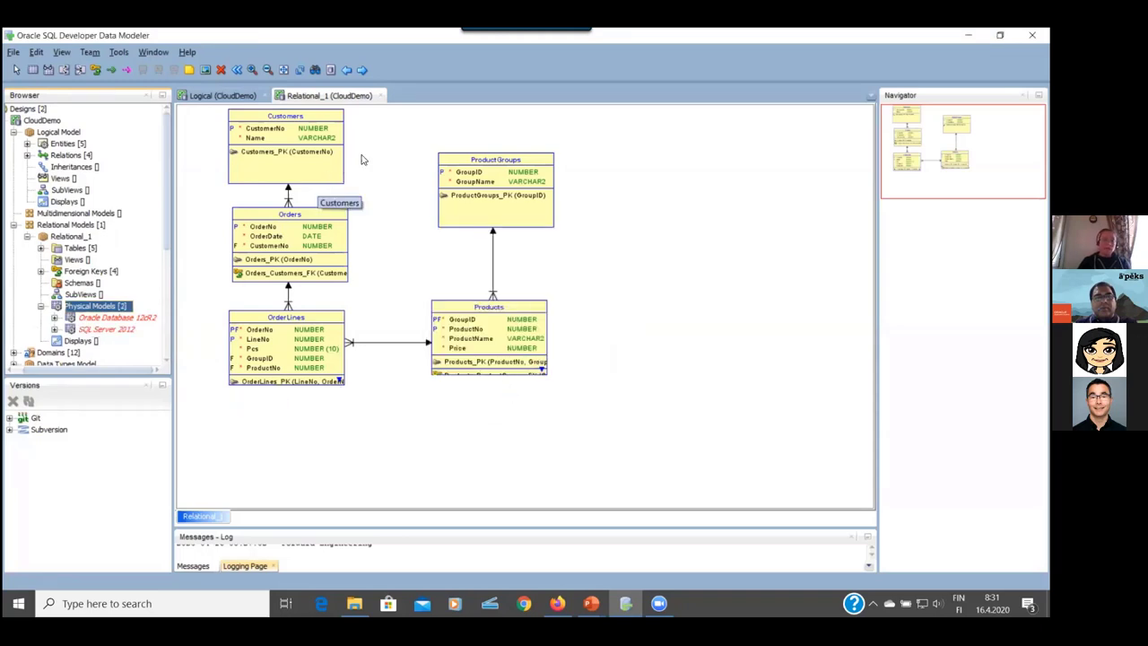
- Add a new empty table with the default name beside ProductGroups in the Relational_1 diagram
click(33, 69)
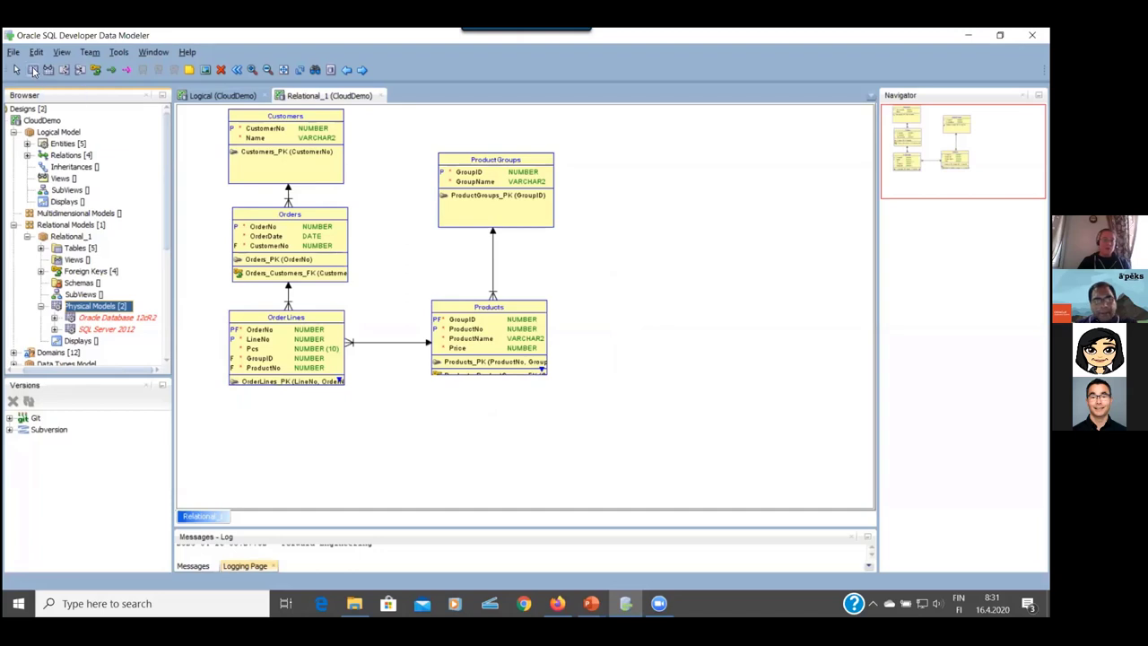
click(695, 185)
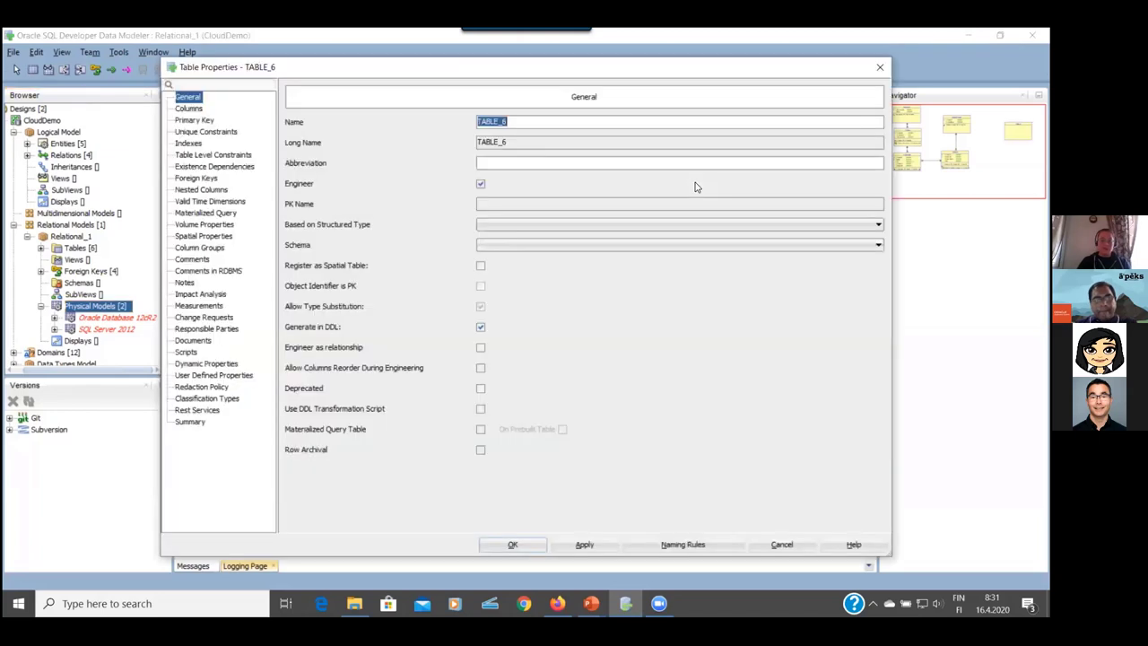
click(514, 545)
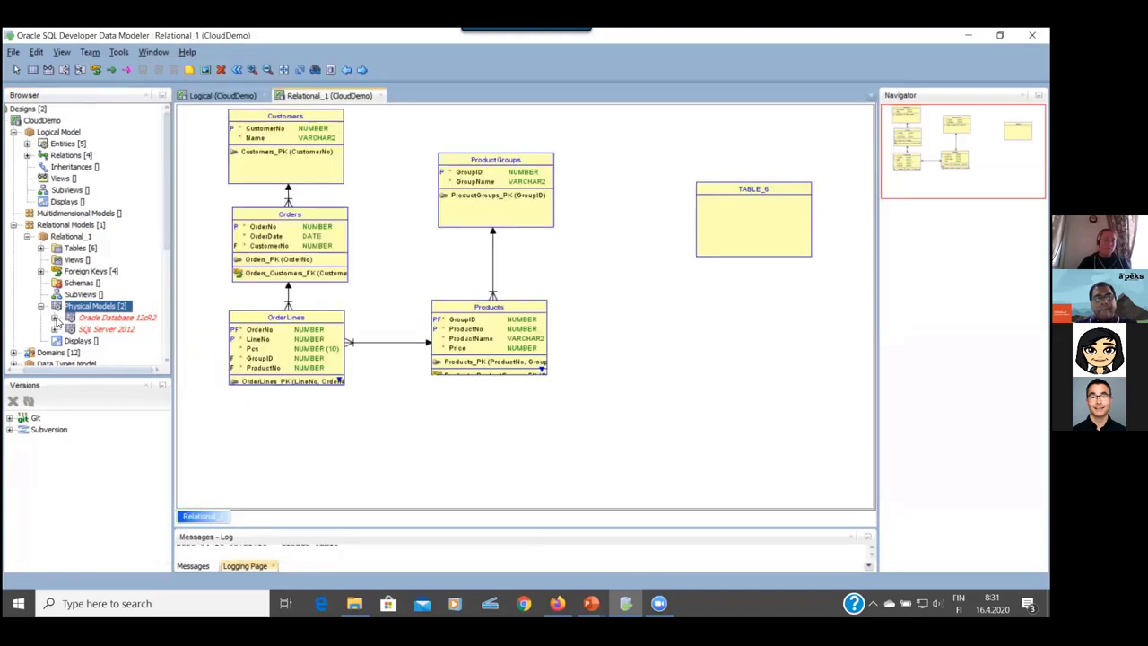
- Expand the Oracle Database 12cR2 physical model and its tables, and look through its physical object types
click(55, 317)
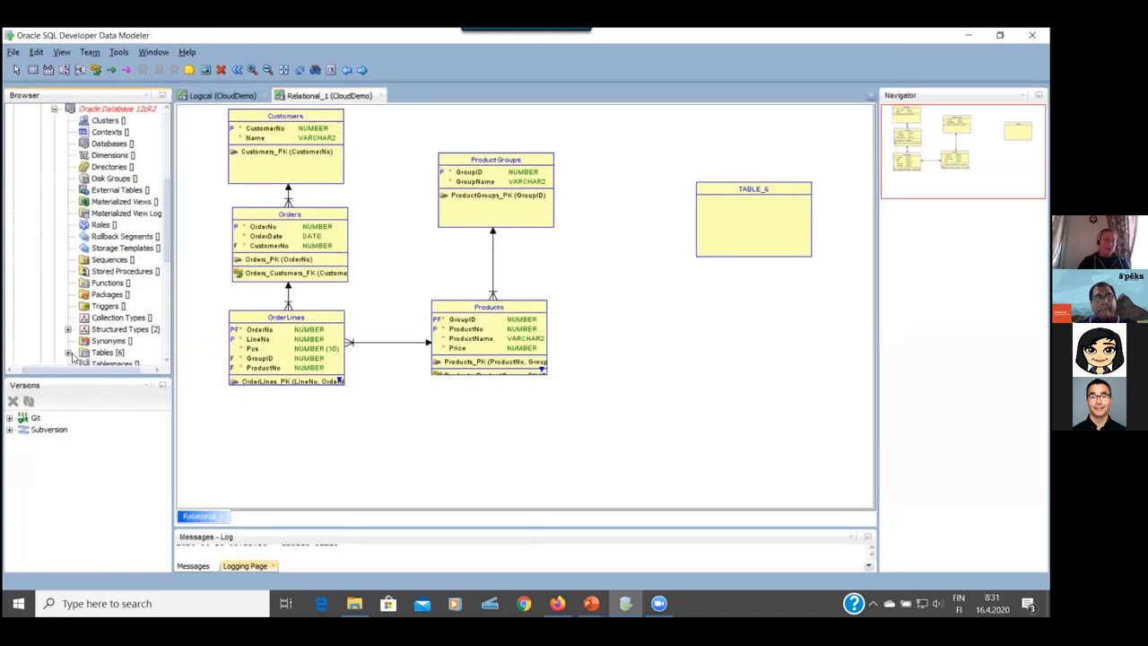
click(69, 353)
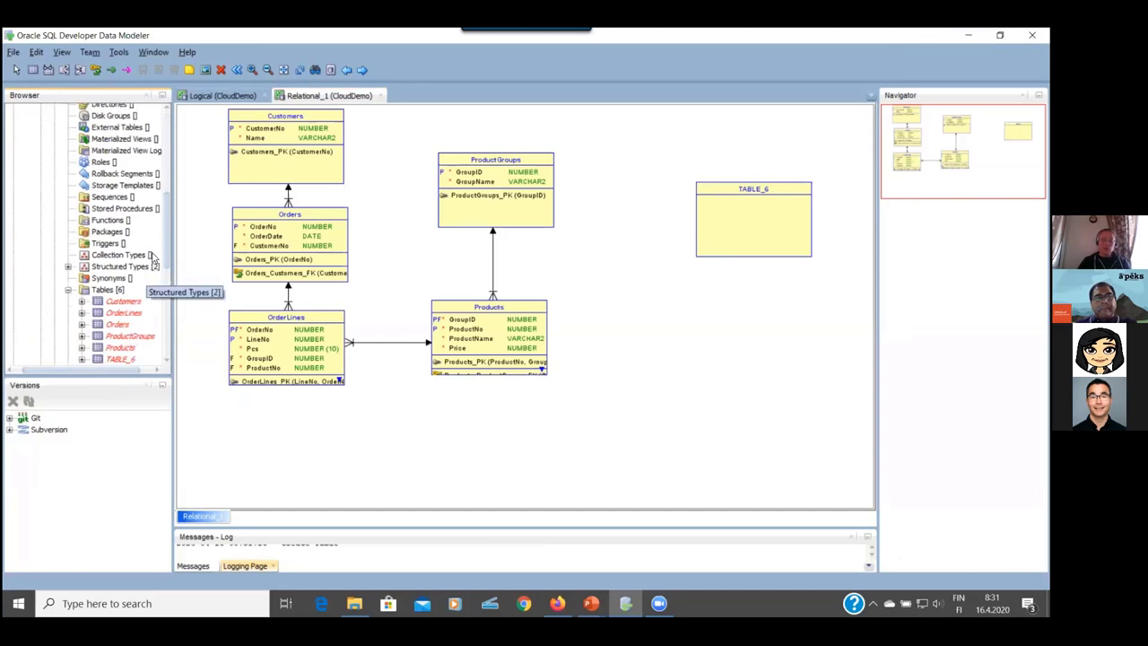
drag(165, 237, 165, 167)
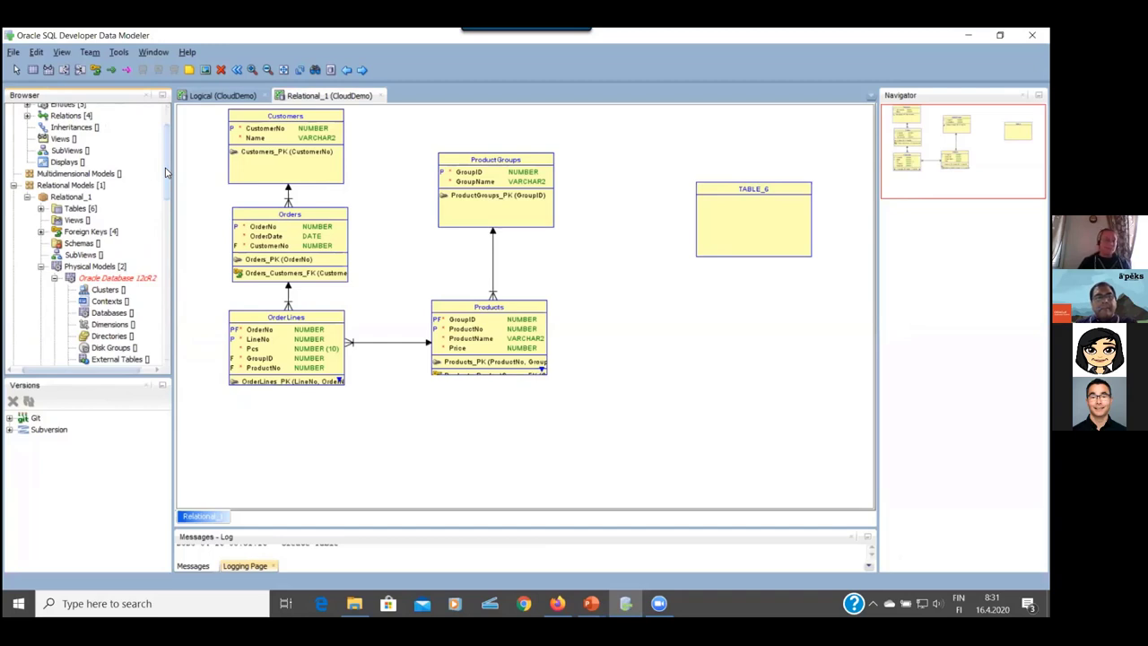
drag(166, 176, 168, 221)
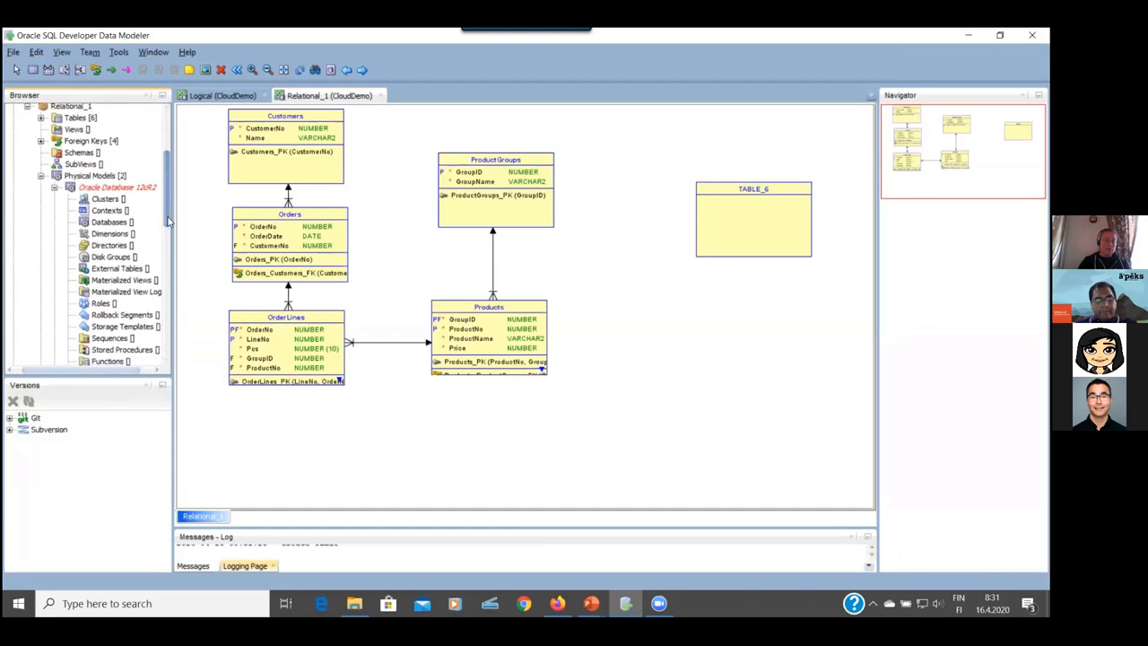
- Switch to the PowerPoint slide show, advance to the Physical Design slide, and return to Oracle SQL Developer Data Modeler
key(alt+Tab)
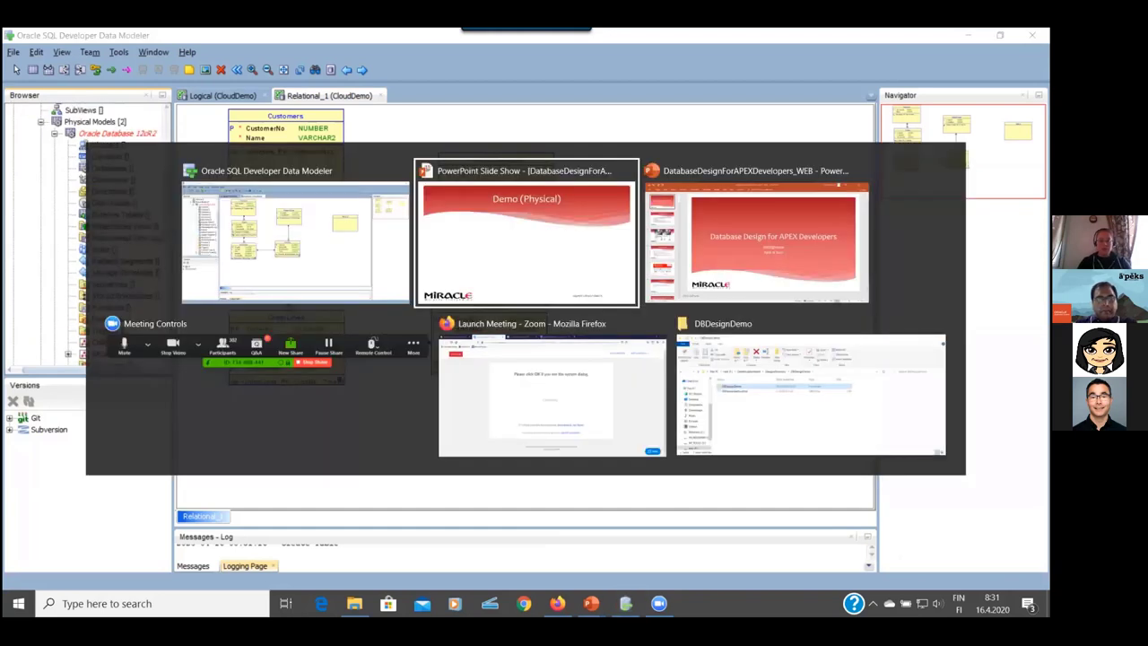
key(Right)
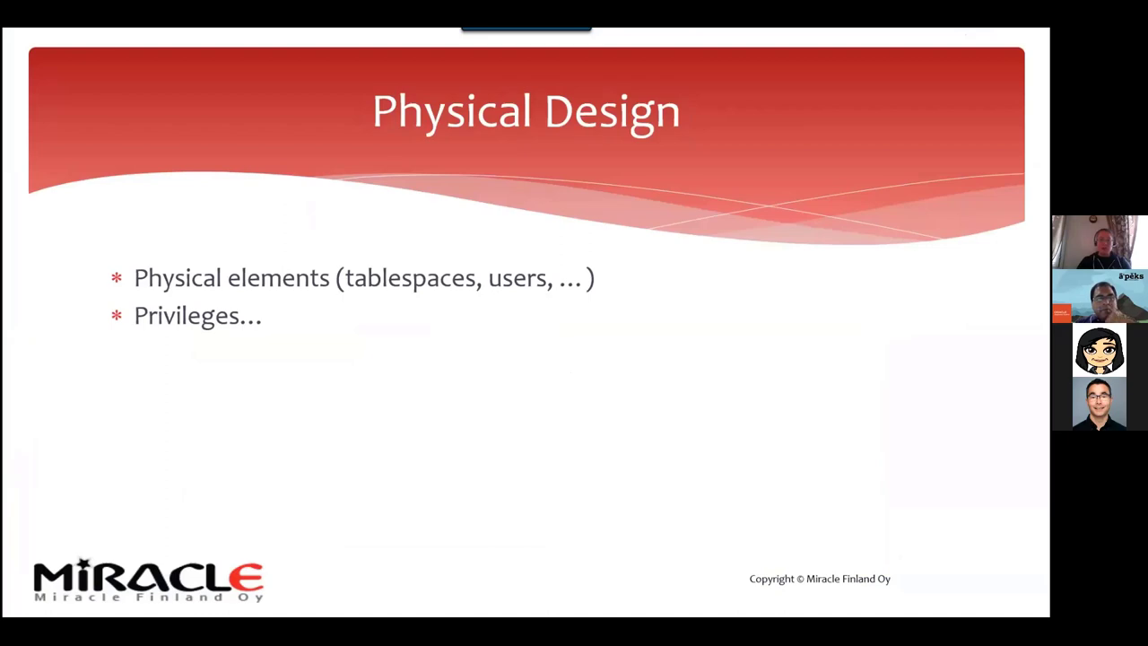
key(alt+Tab)
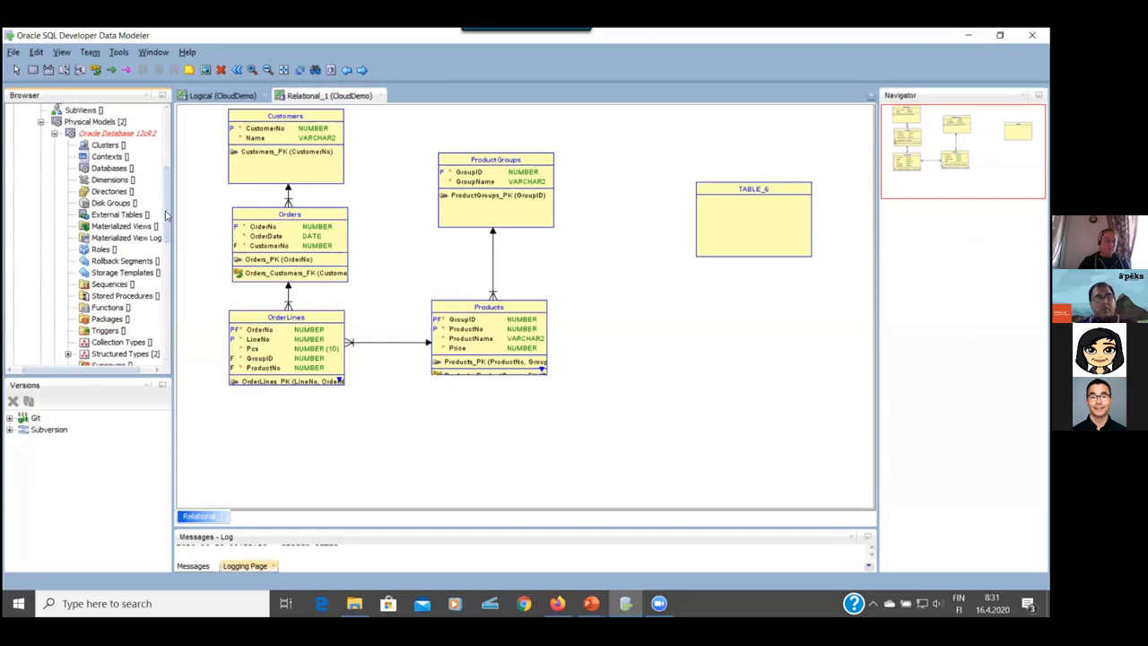
- Examine the physical properties of the Customers table in the Oracle Database 12cR2 model
drag(168, 222, 169, 282)
click(126, 193)
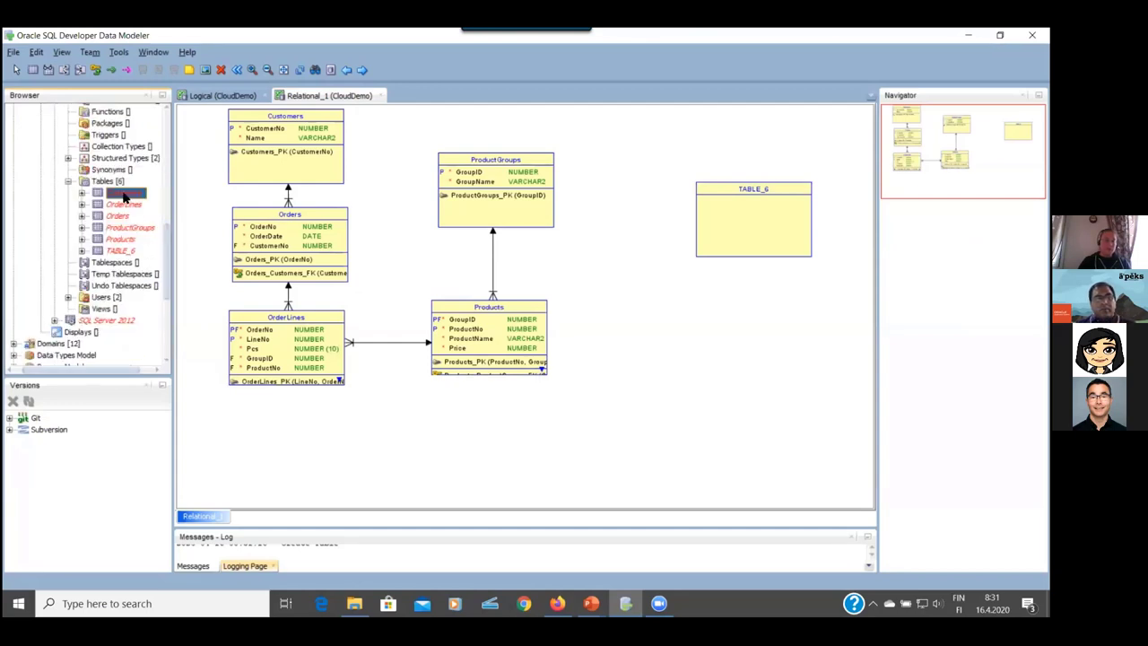
double_click(126, 194)
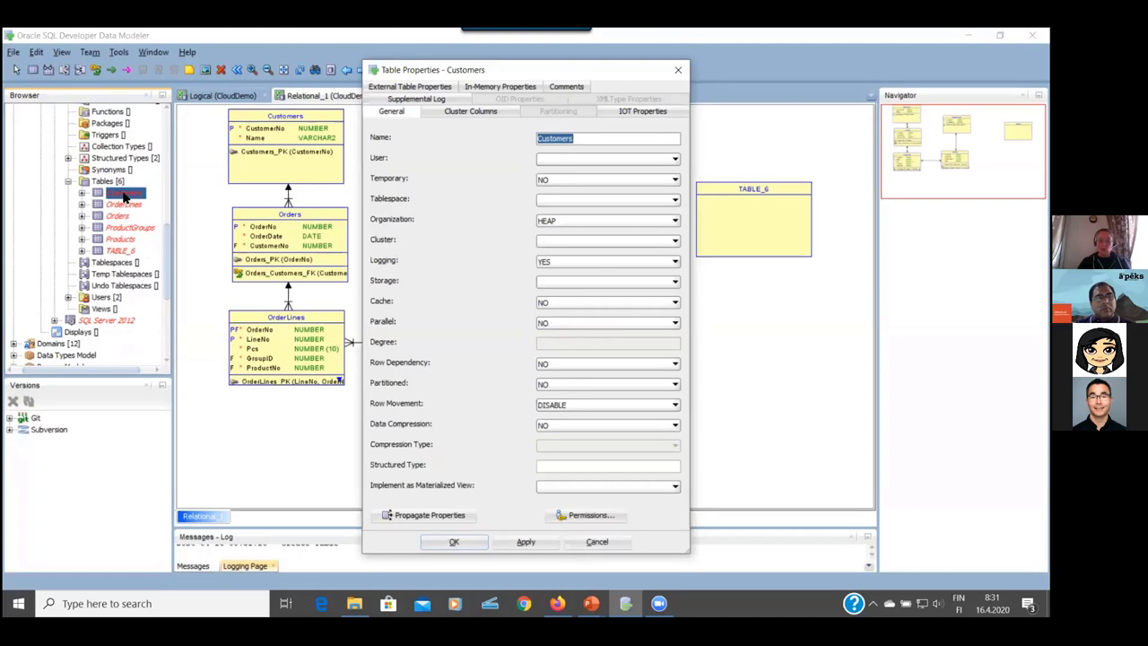
key(Return)
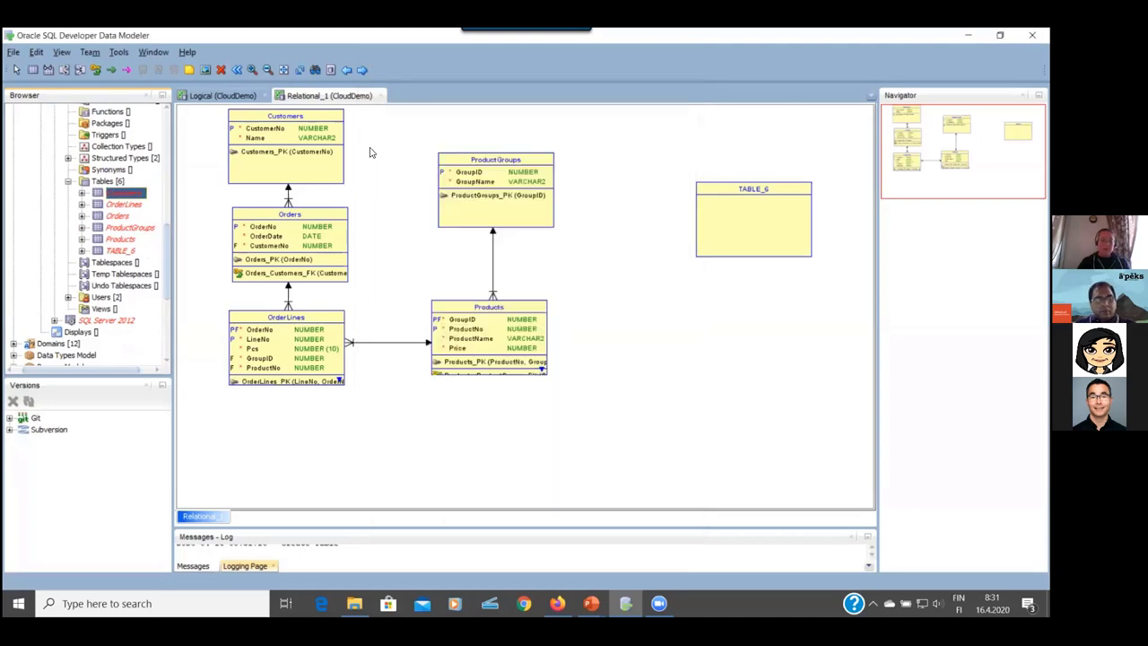
- Expand the SQL Server 2012 model's tables and examine the physical properties of its Customers table
click(54, 320)
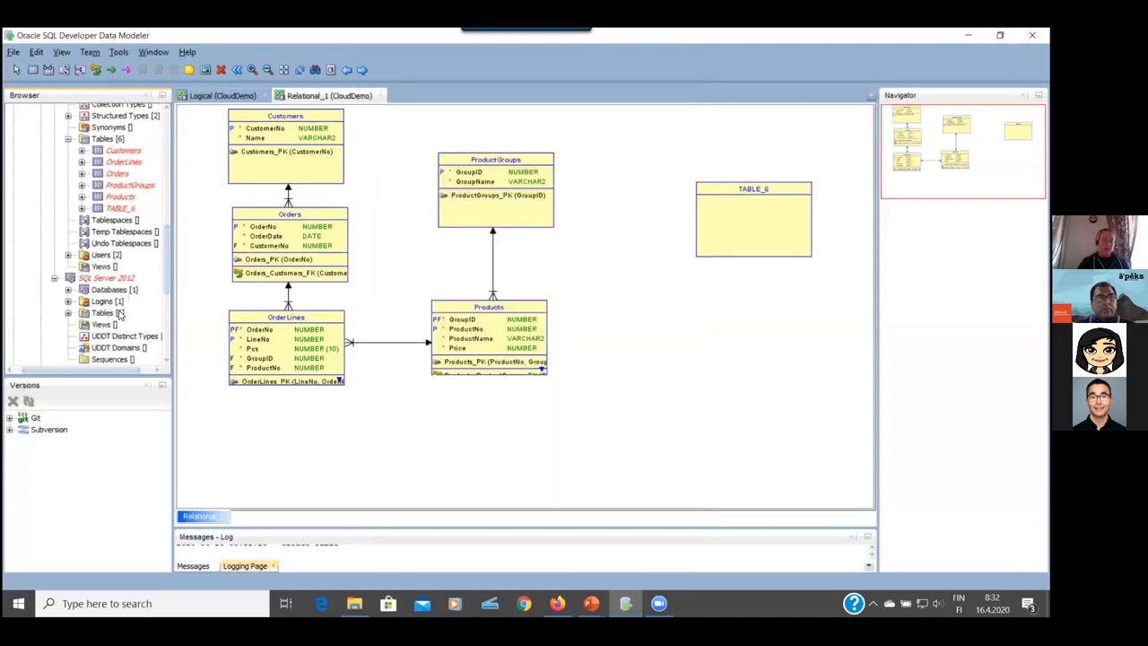
click(69, 313)
click(125, 302)
double_click(126, 302)
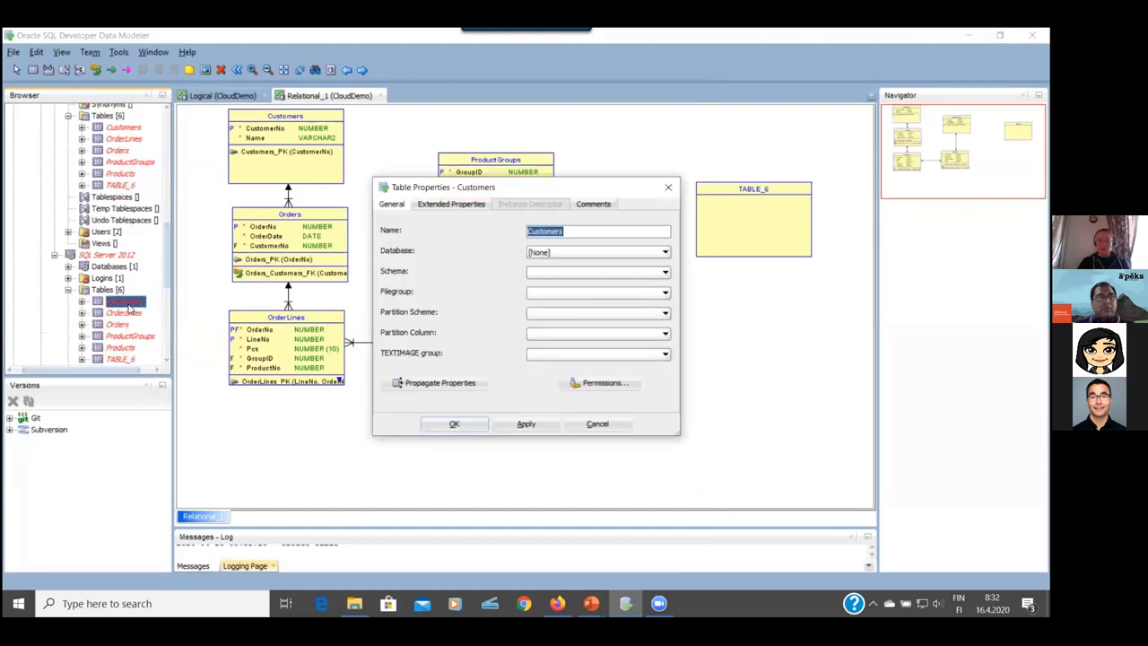
click(599, 426)
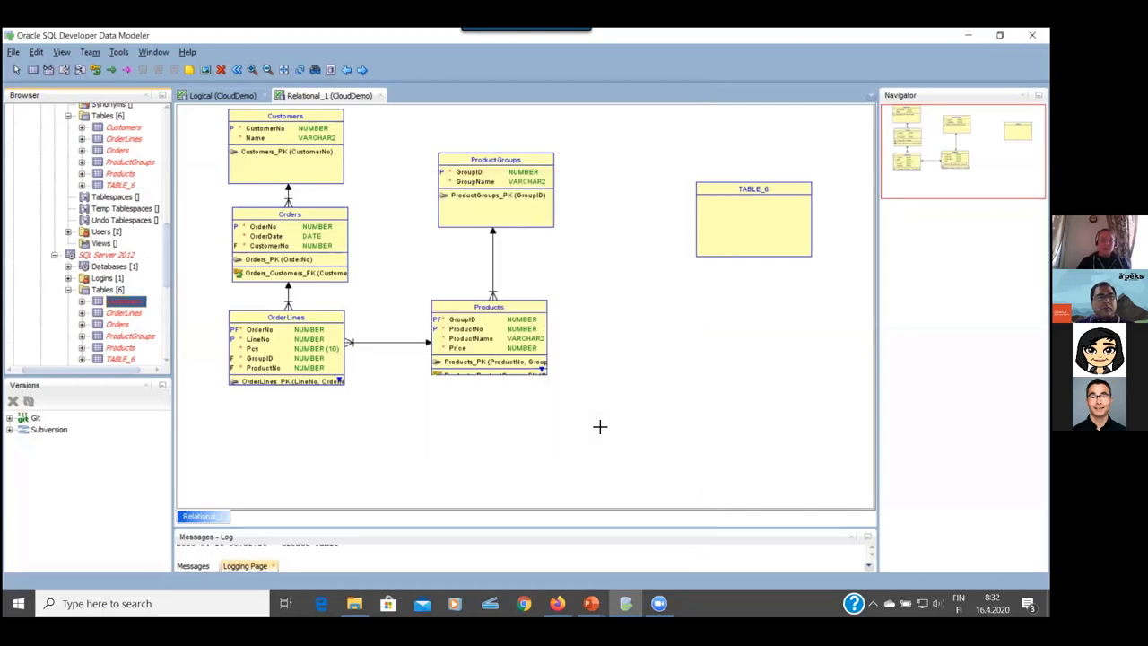
- Set the User of the Customers table in the Oracle Database 12cR2 model to MDSYS and look at its tablespace choices
click(134, 129)
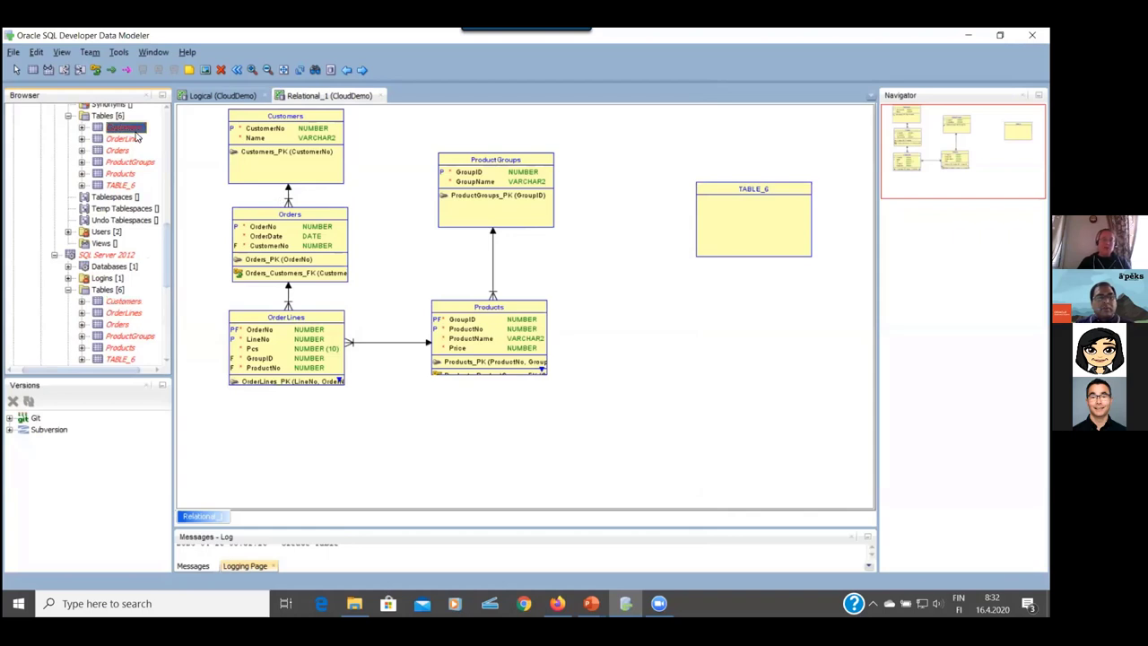
double_click(135, 130)
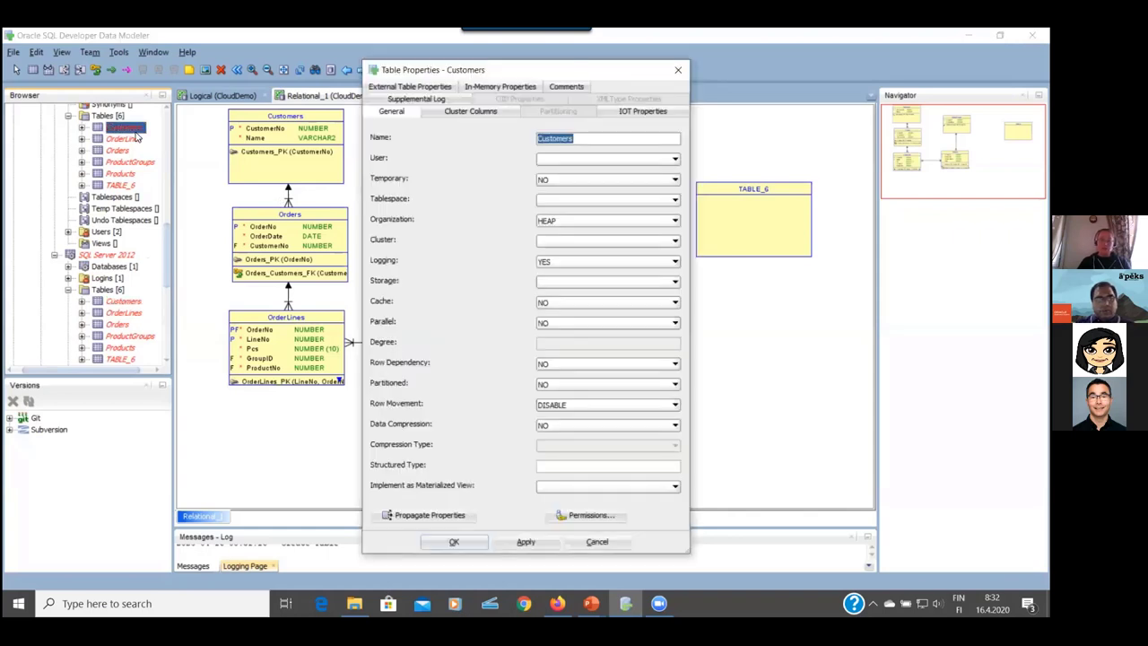
click(675, 160)
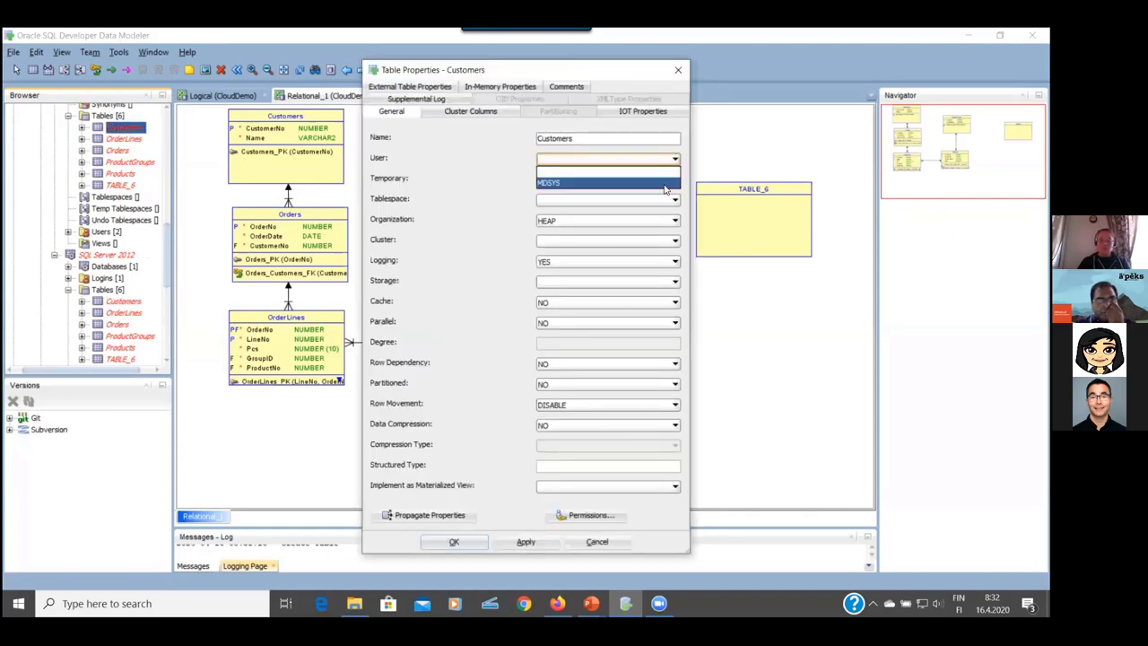
click(666, 184)
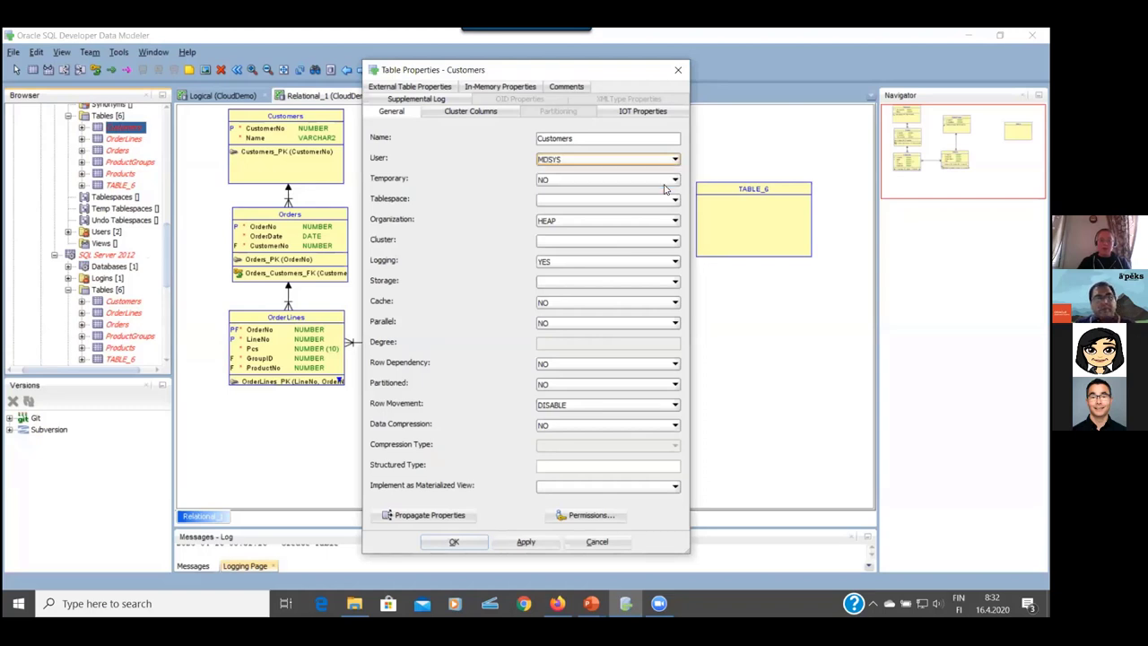
click(674, 201)
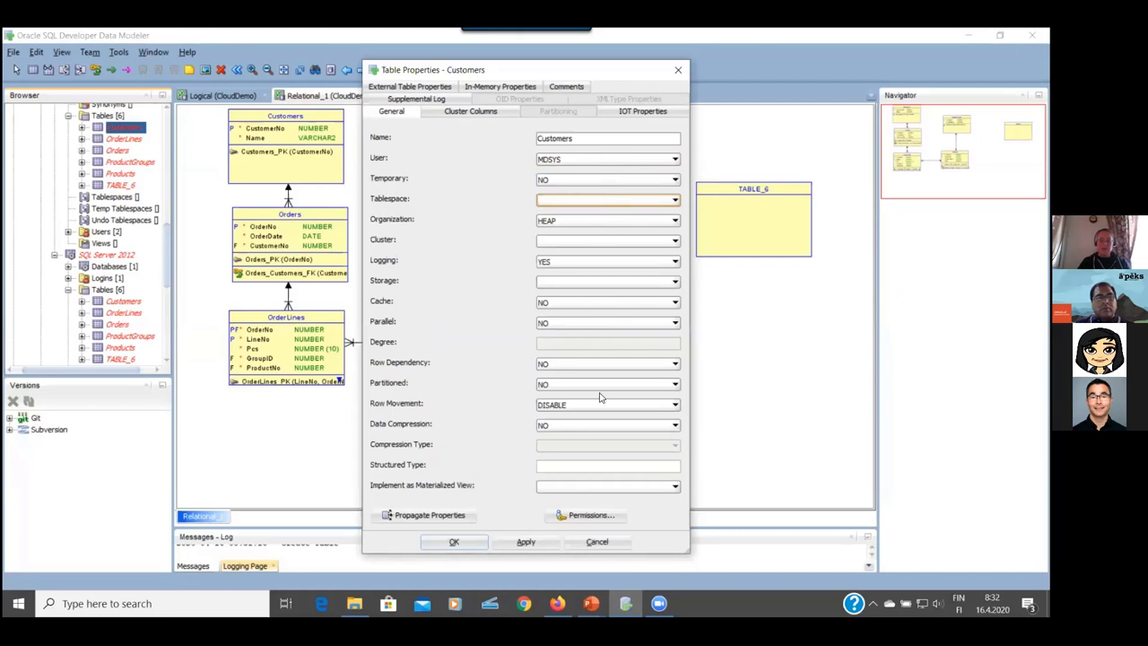
- Try to propagate only the Customers table's User property to all other Oracle tables, and check the Orders table's properties
click(450, 518)
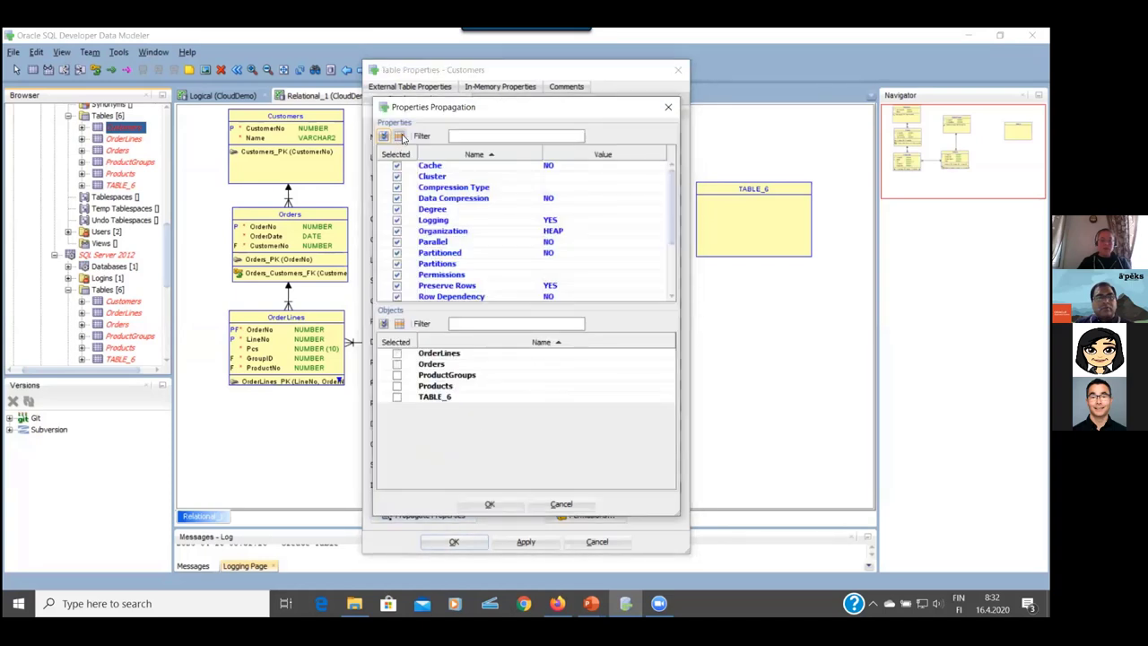
click(400, 135)
scroll(538, 269, down, 3)
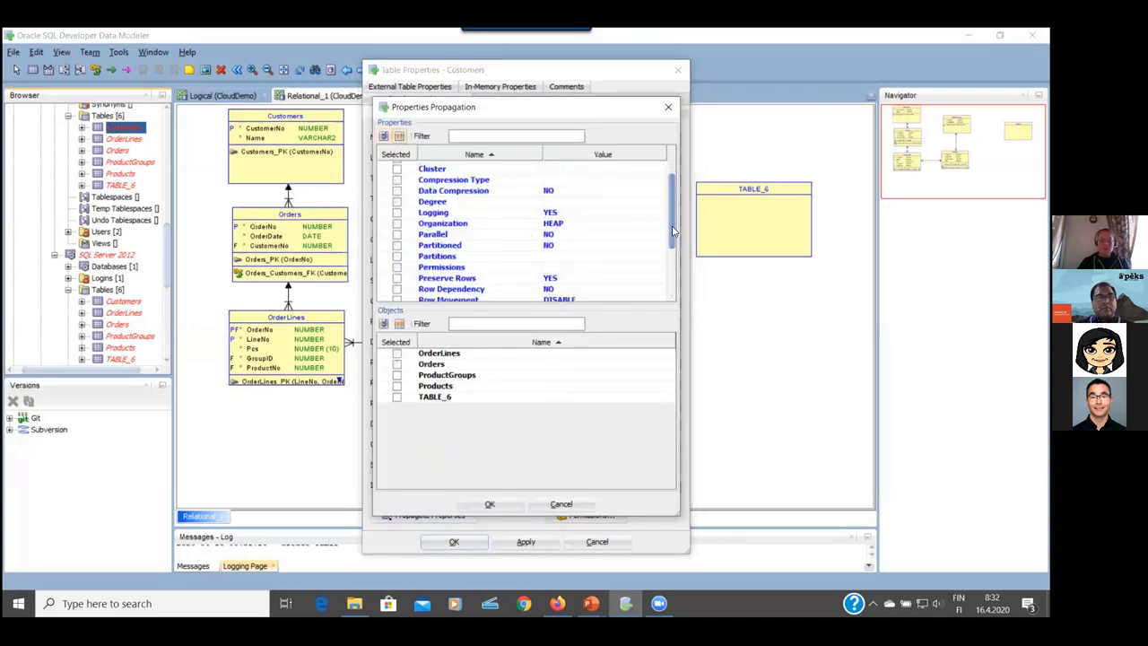
click(397, 295)
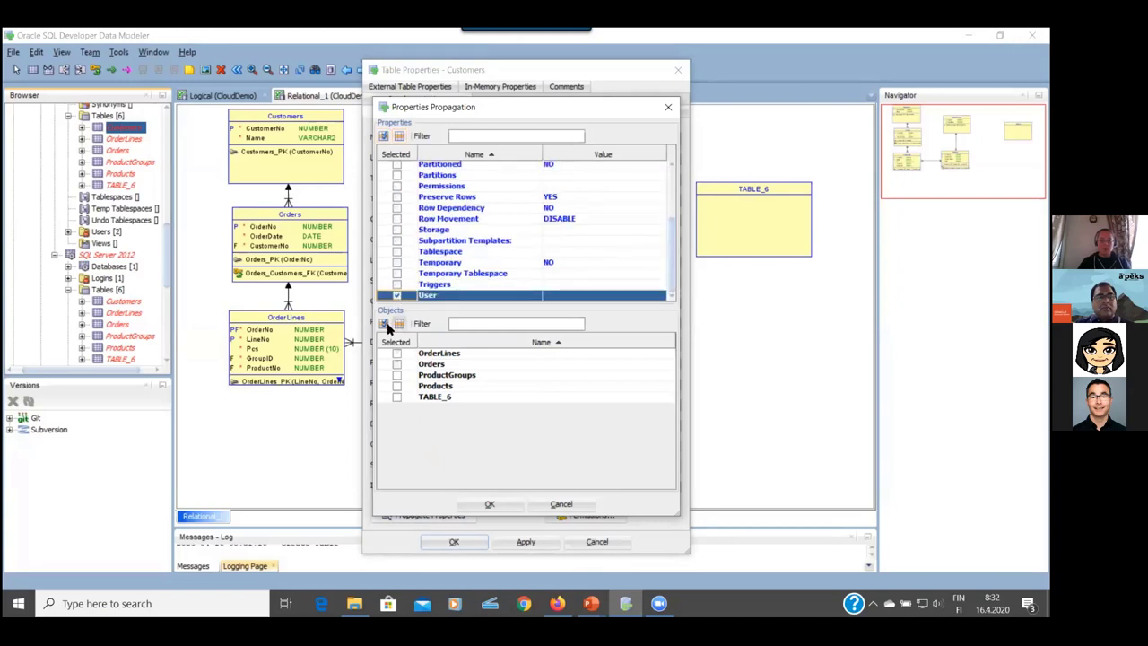
click(383, 324)
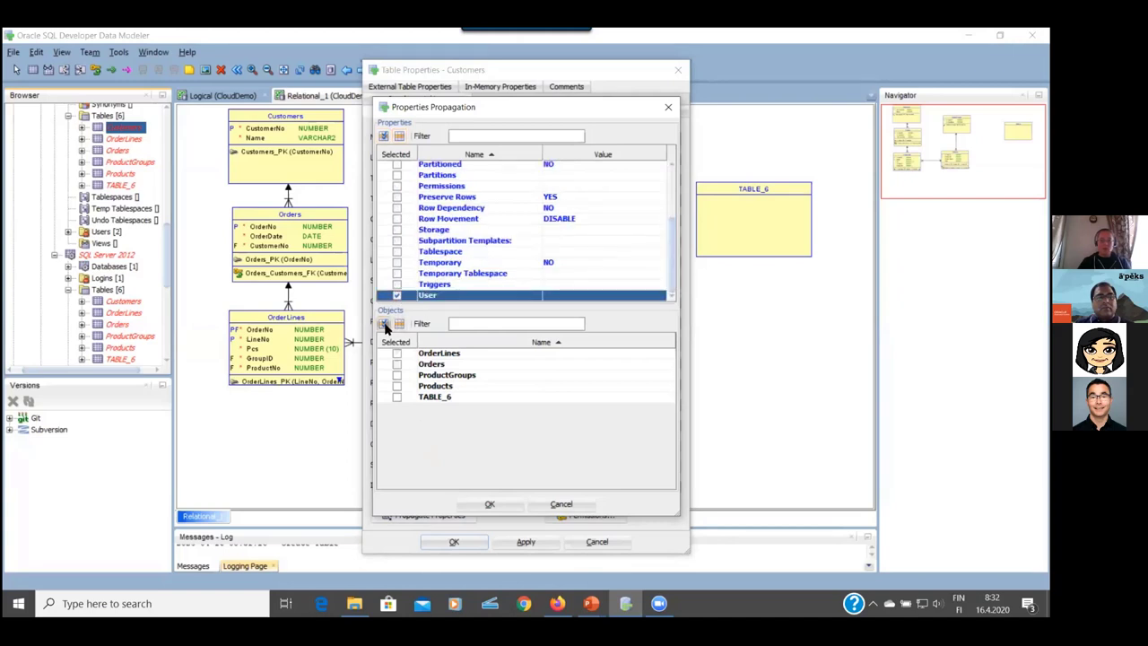
click(490, 504)
click(468, 541)
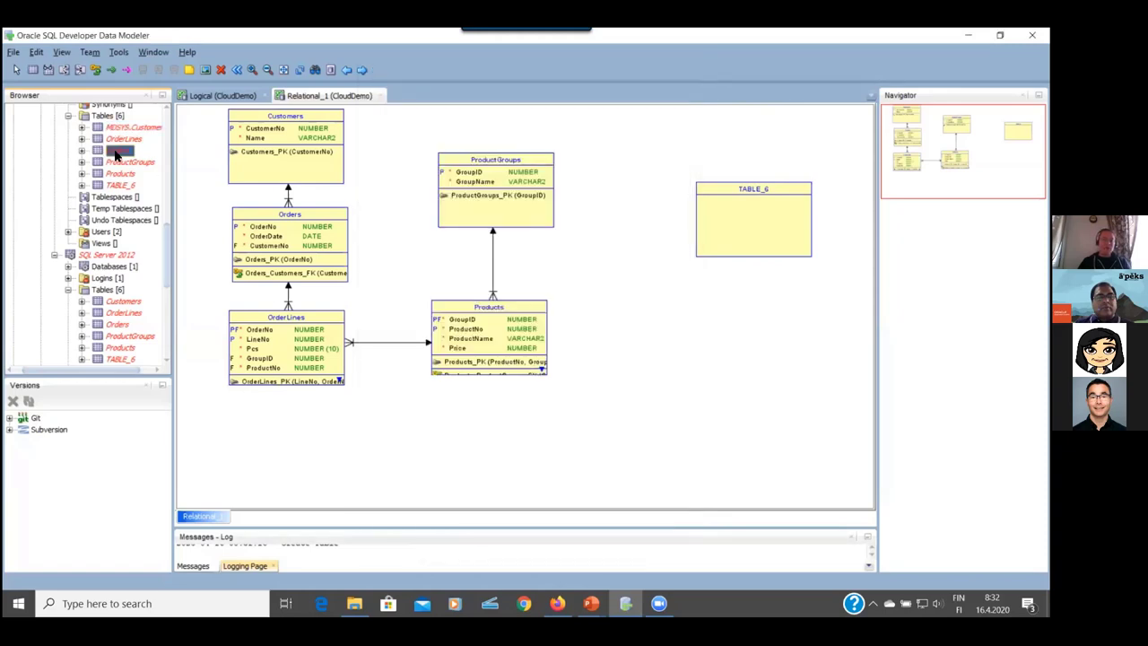
double_click(115, 153)
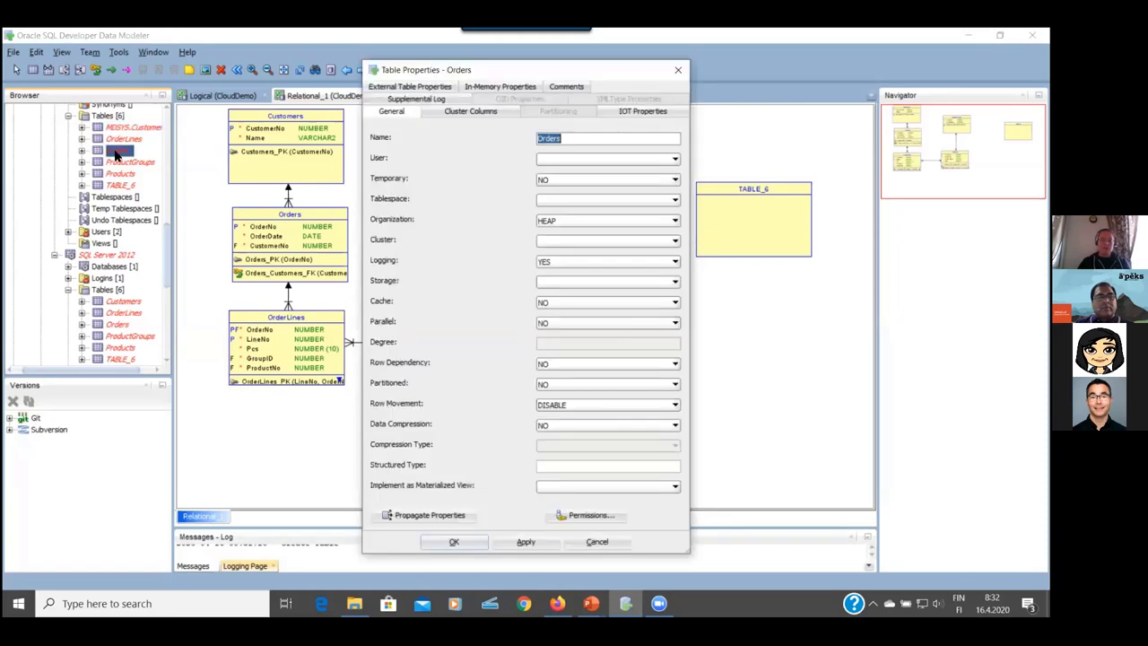
click(598, 542)
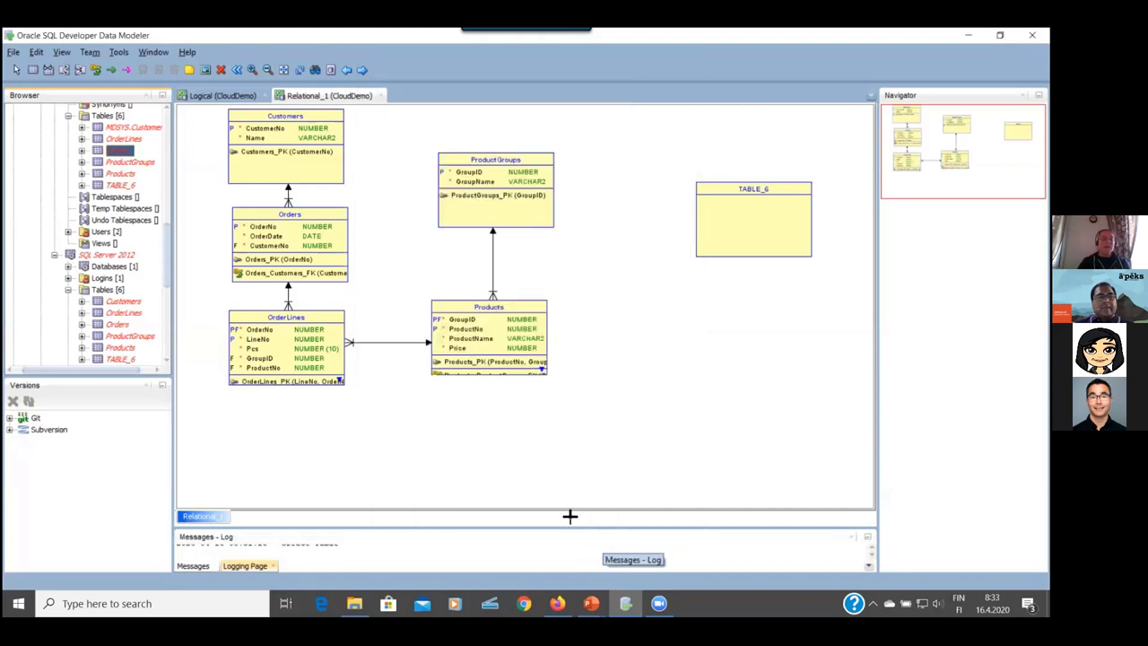
- Apply the Oracle Customers table's properties and propagate only its User value MDSYS to all the other tables
double_click(152, 126)
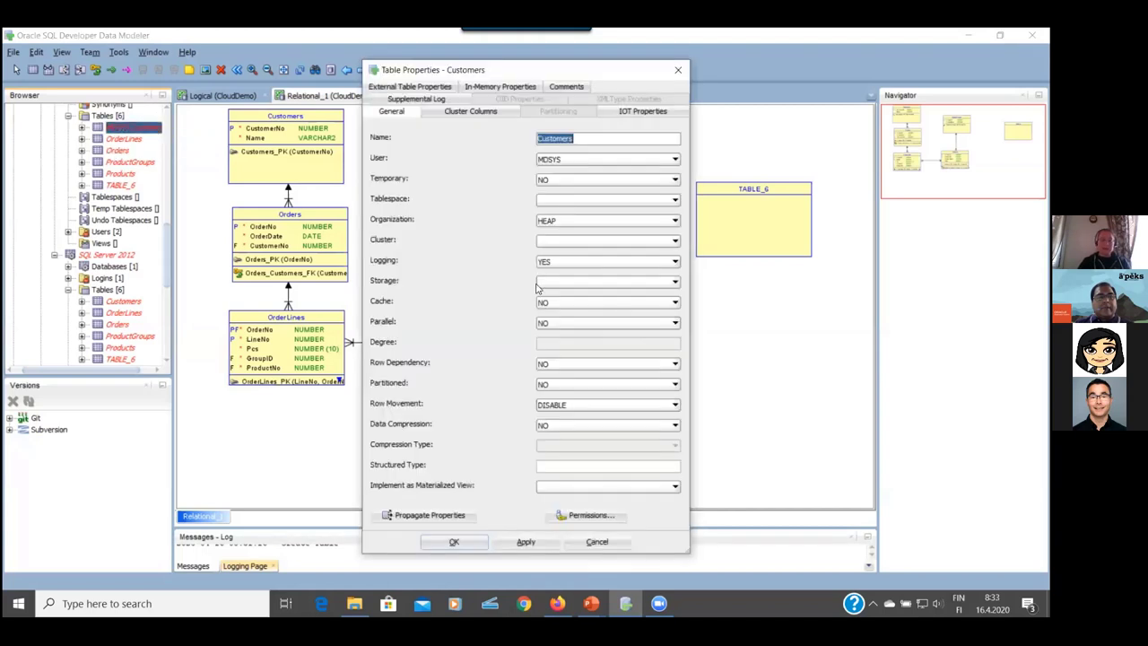
click(521, 545)
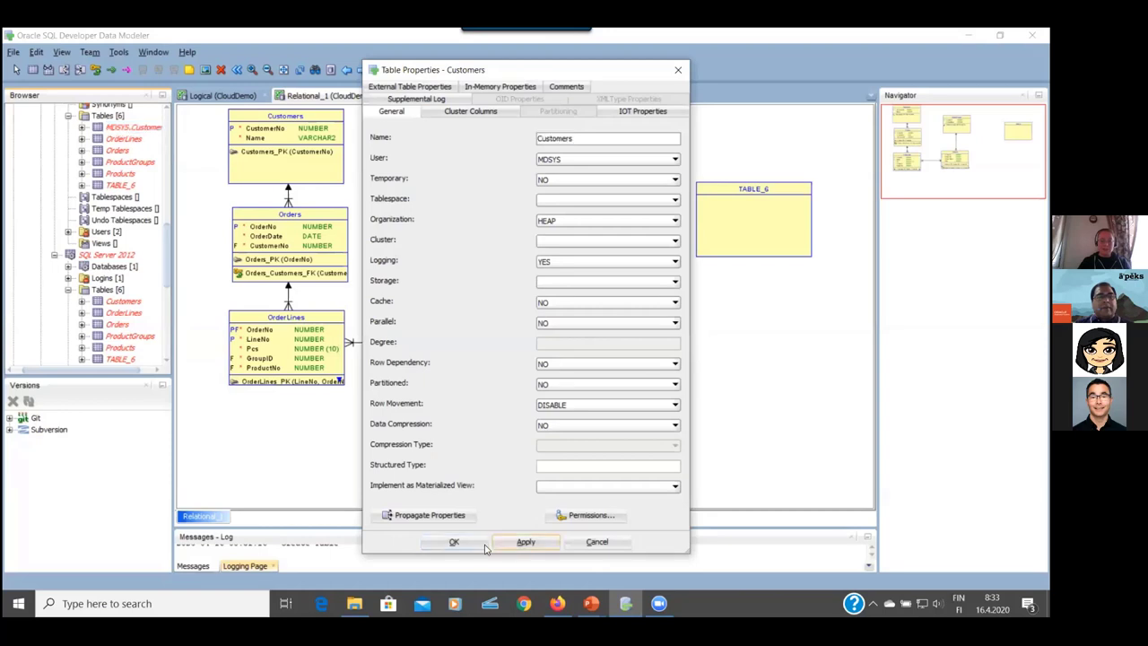
click(441, 517)
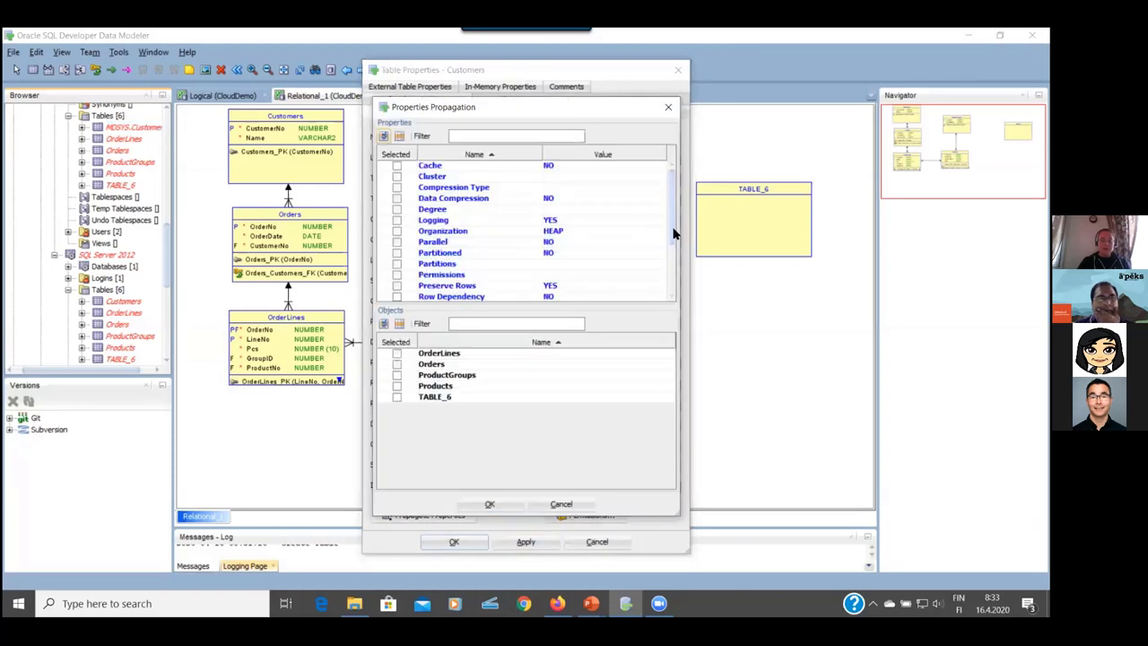
drag(674, 230, 674, 305)
click(383, 323)
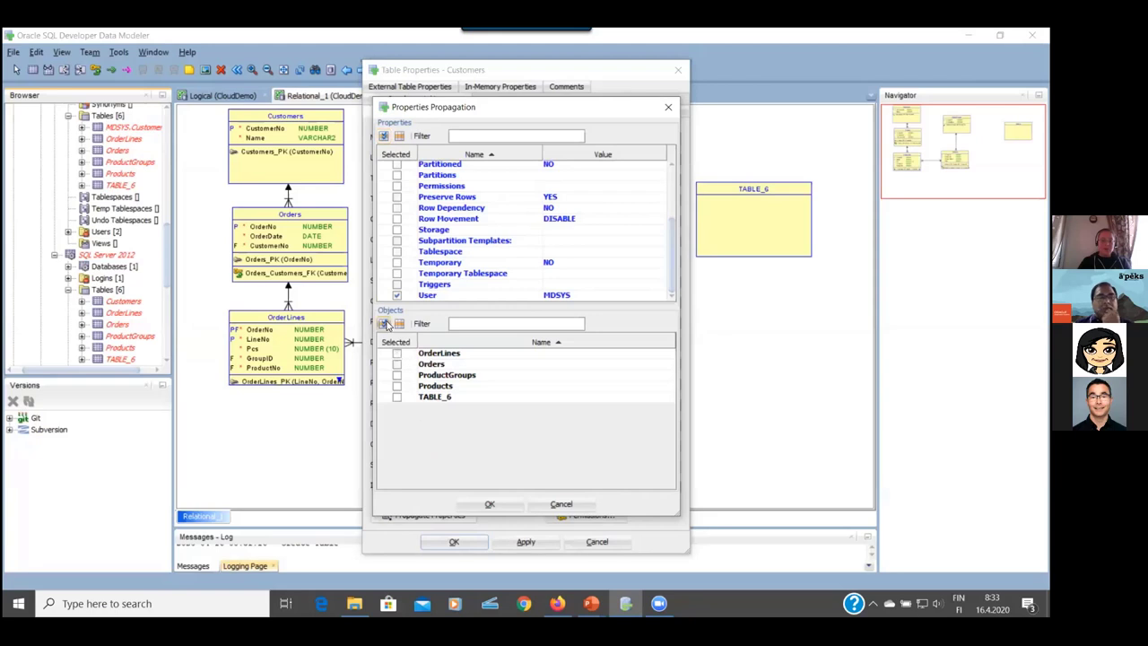
click(490, 505)
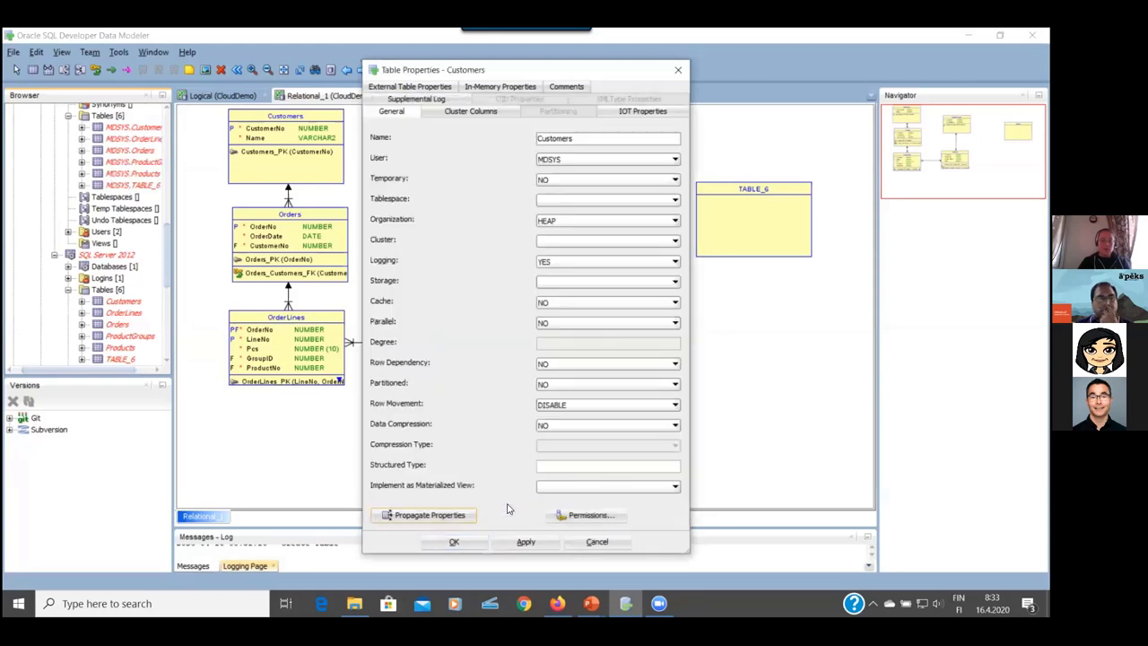
click(456, 541)
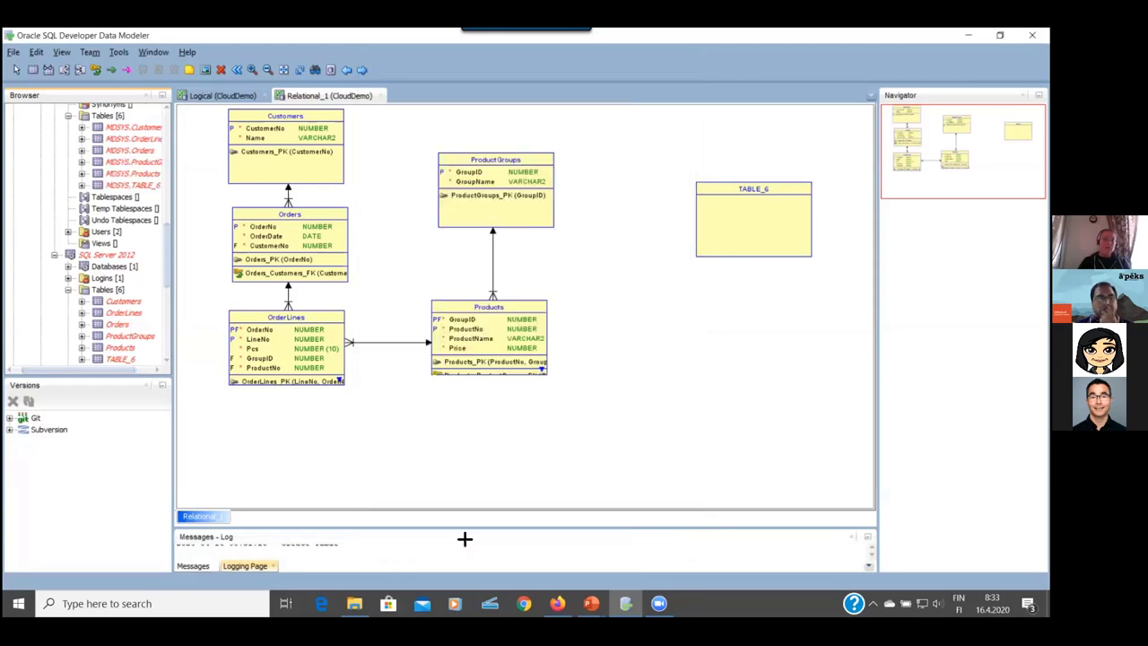
- Check the physical properties of the Orders table in the Oracle Database 12cR2 model, leave them unchanged, and switch to the presentation slides
double_click(132, 150)
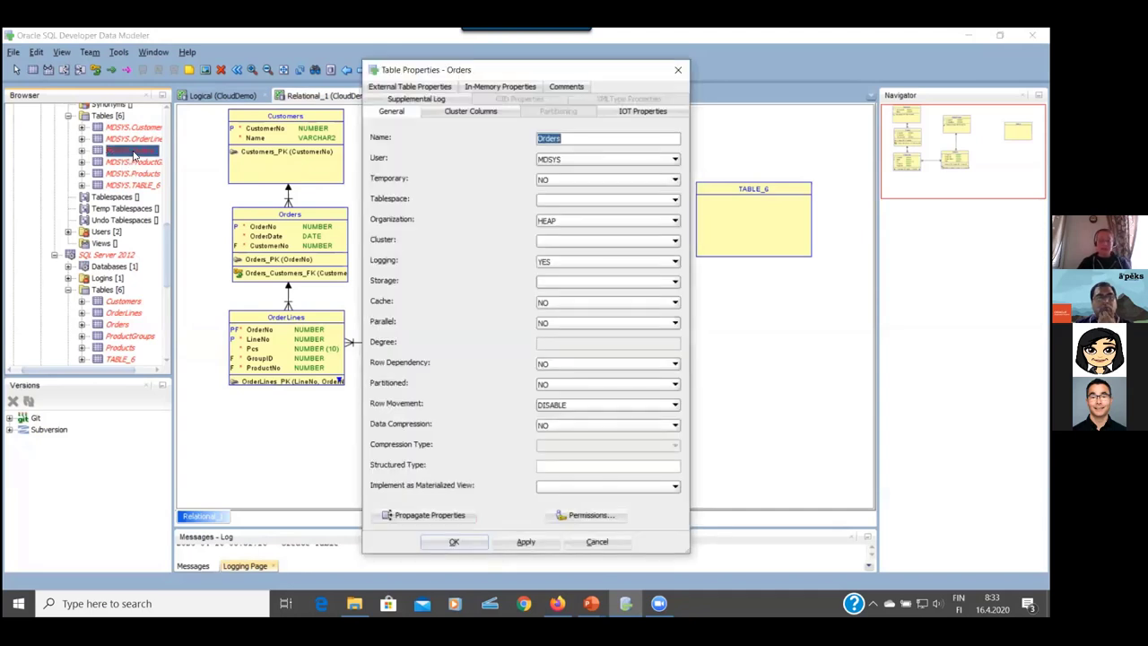
click(619, 546)
key(alt+Tab)
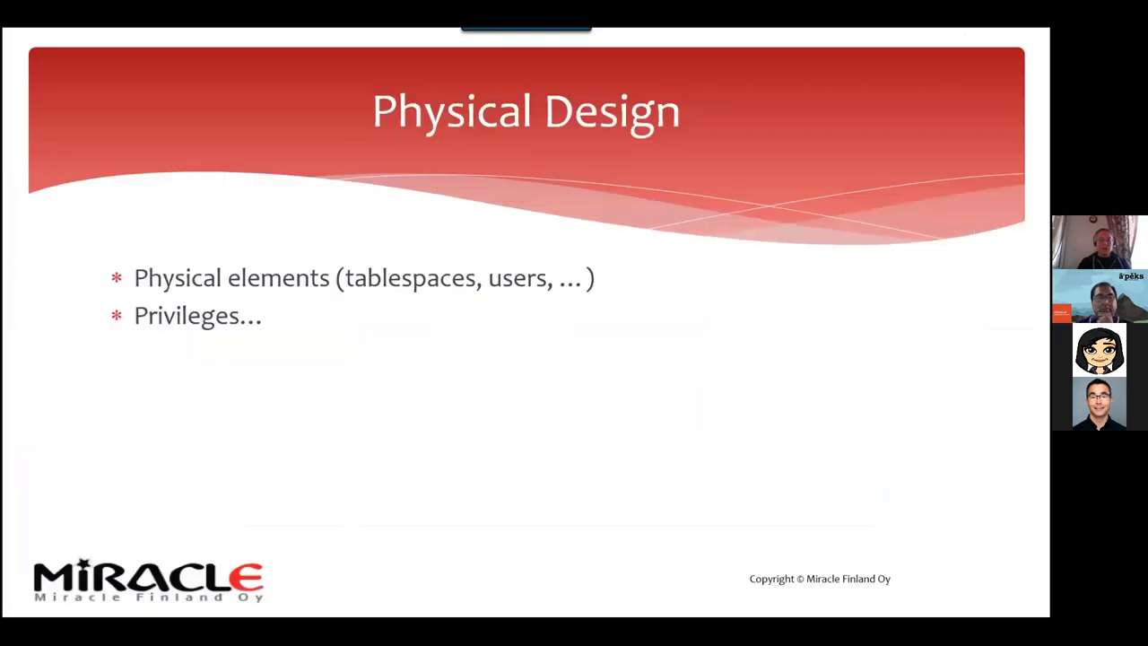
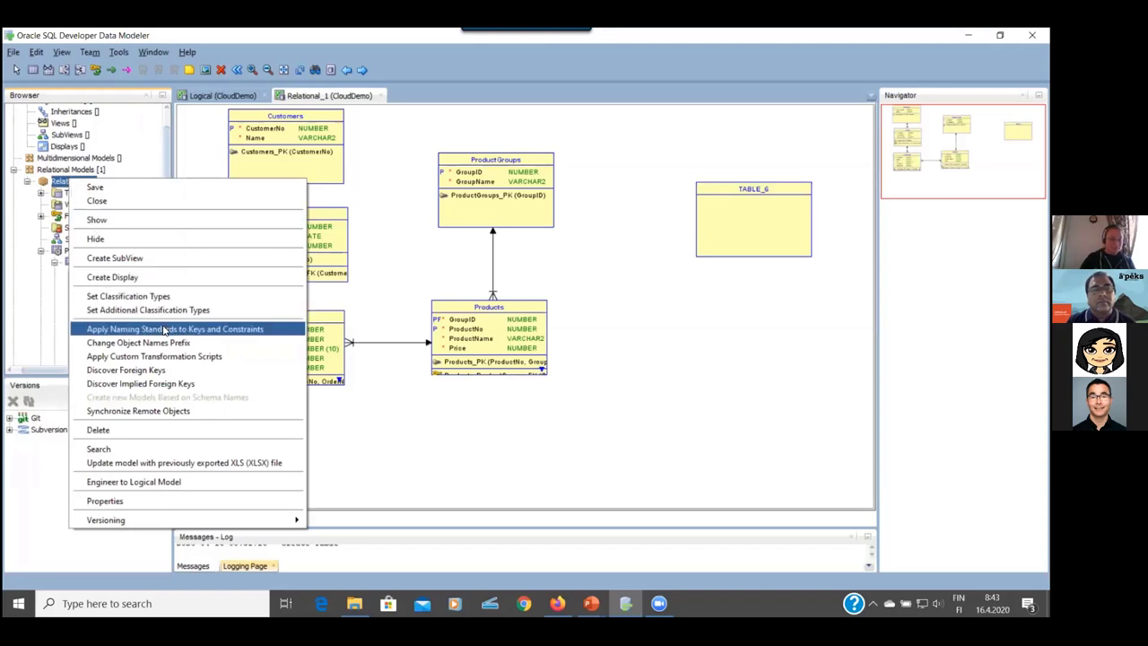
- Examine the Change Object Names Prefix options for Relational_1, including Add Classification prefix, without applying any of them
click(168, 343)
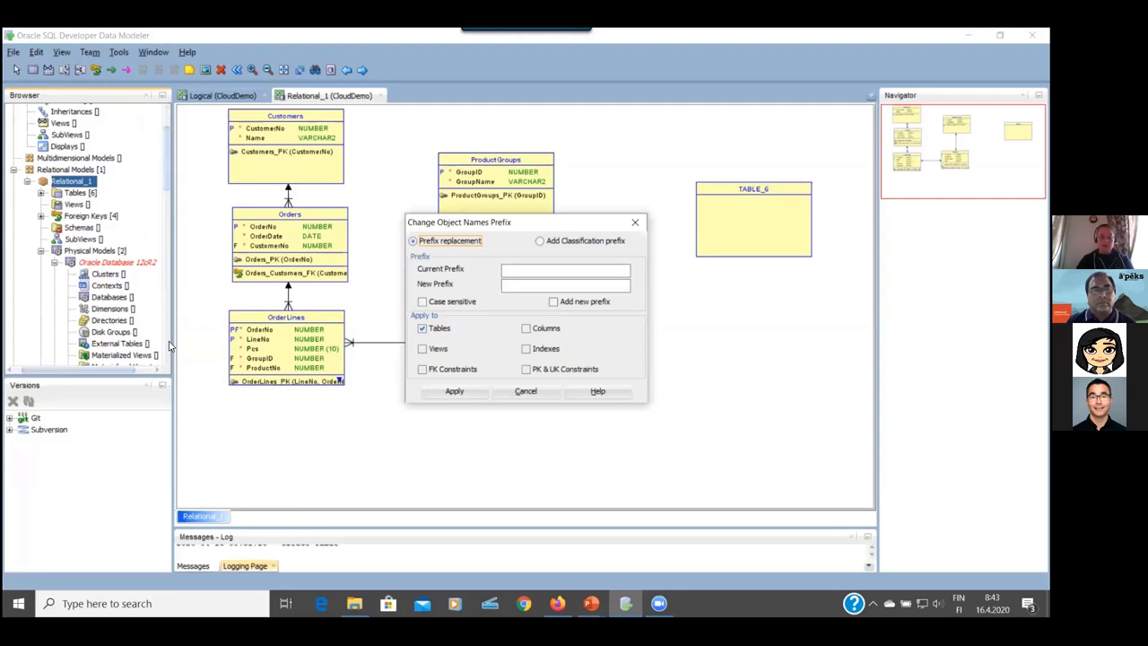
click(518, 268)
click(549, 243)
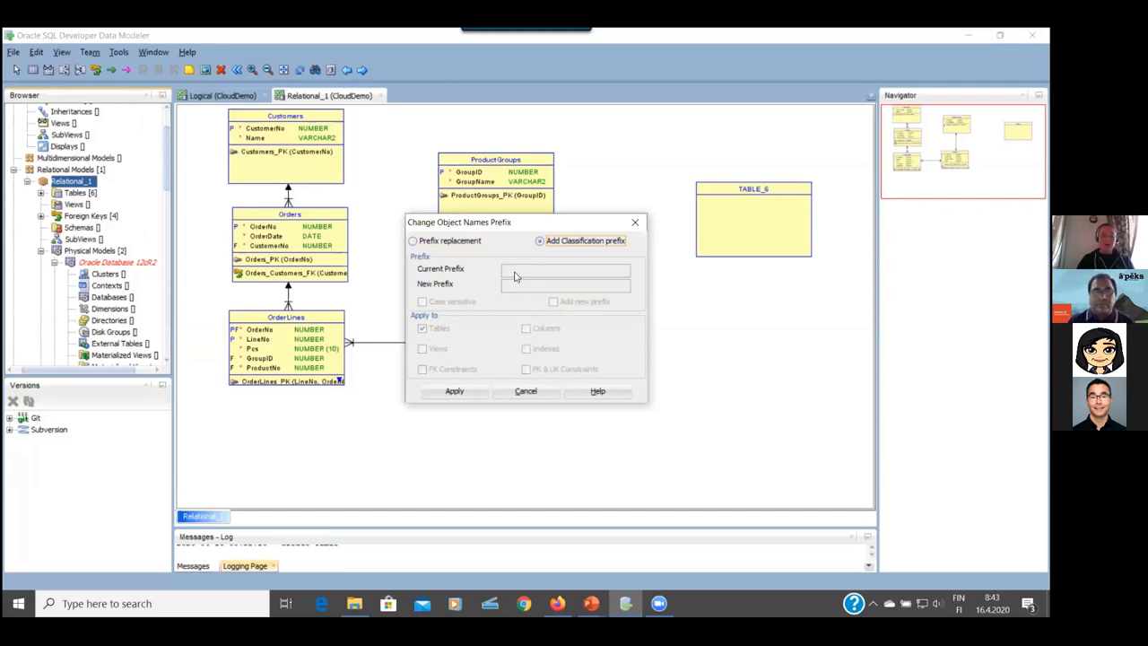
click(525, 392)
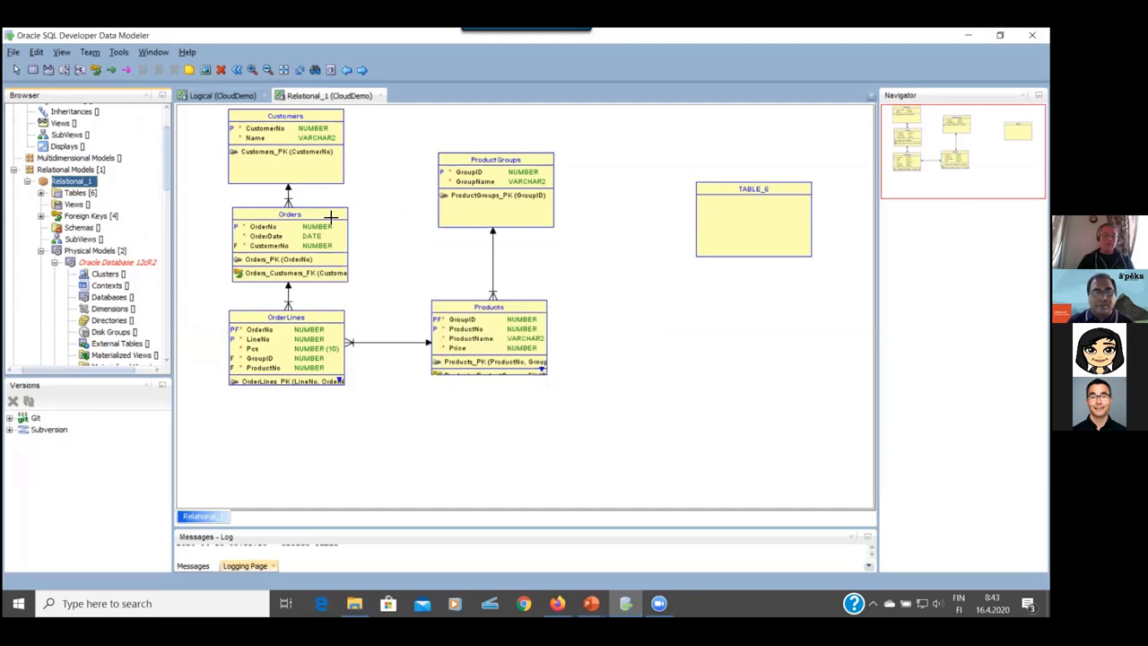
- Examine the custom transformation scripts, including Index for HashKey and HashDiff, Table names to title case, Change PK index to NON_CLUSTERED and Remove Table abbr from column
click(119, 52)
mouse_move(221, 242)
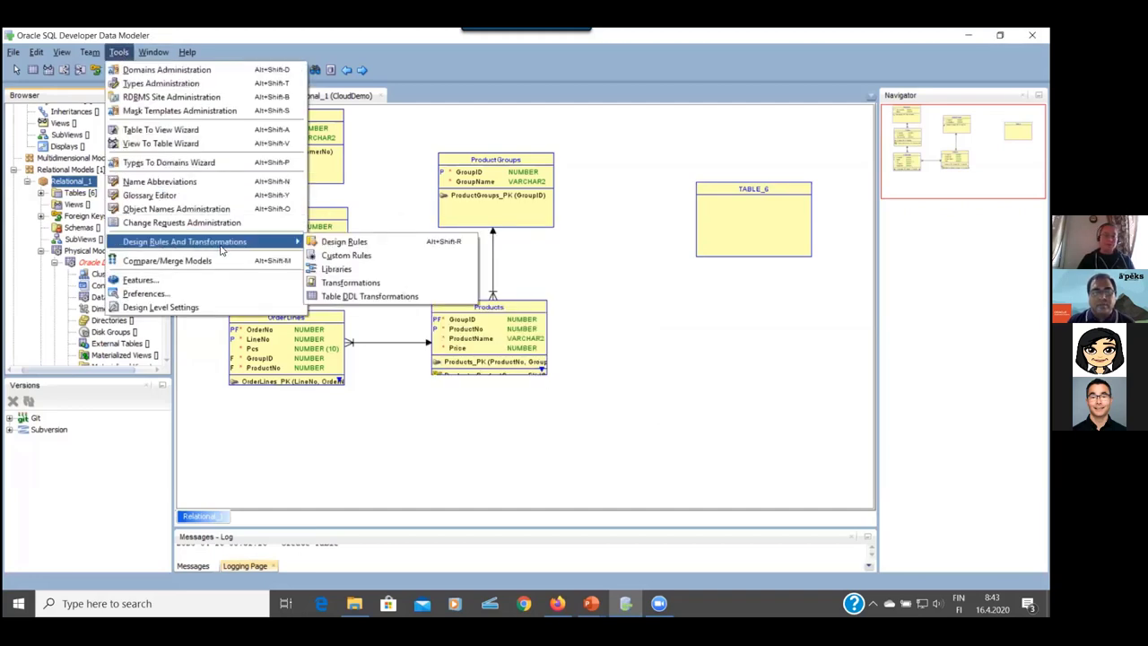
click(371, 284)
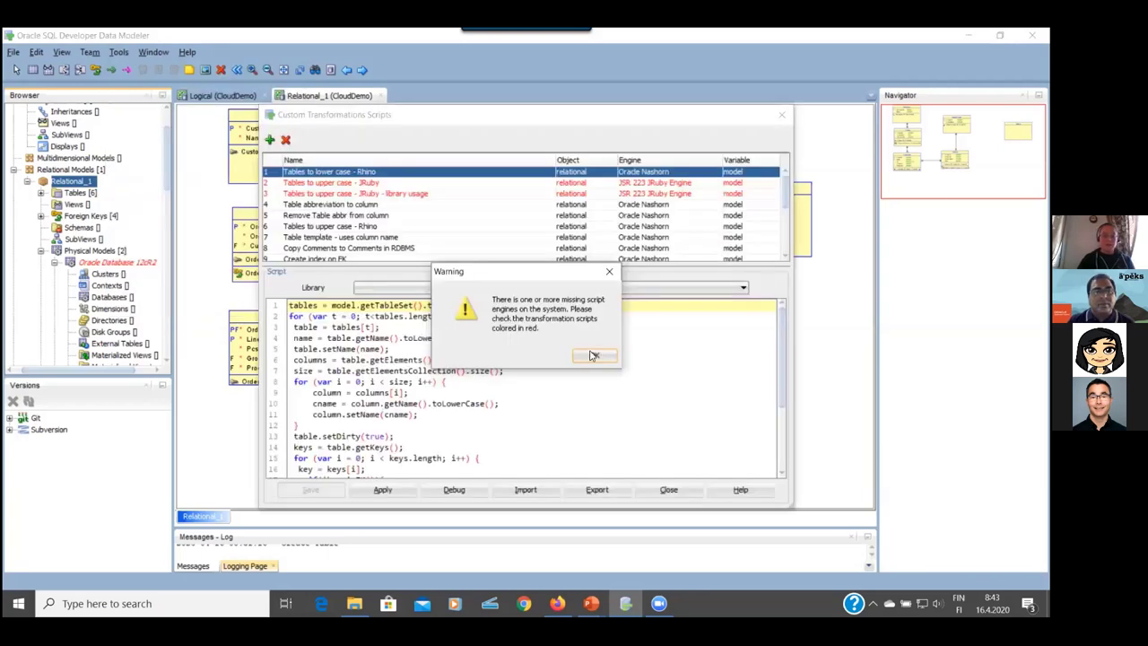
click(594, 357)
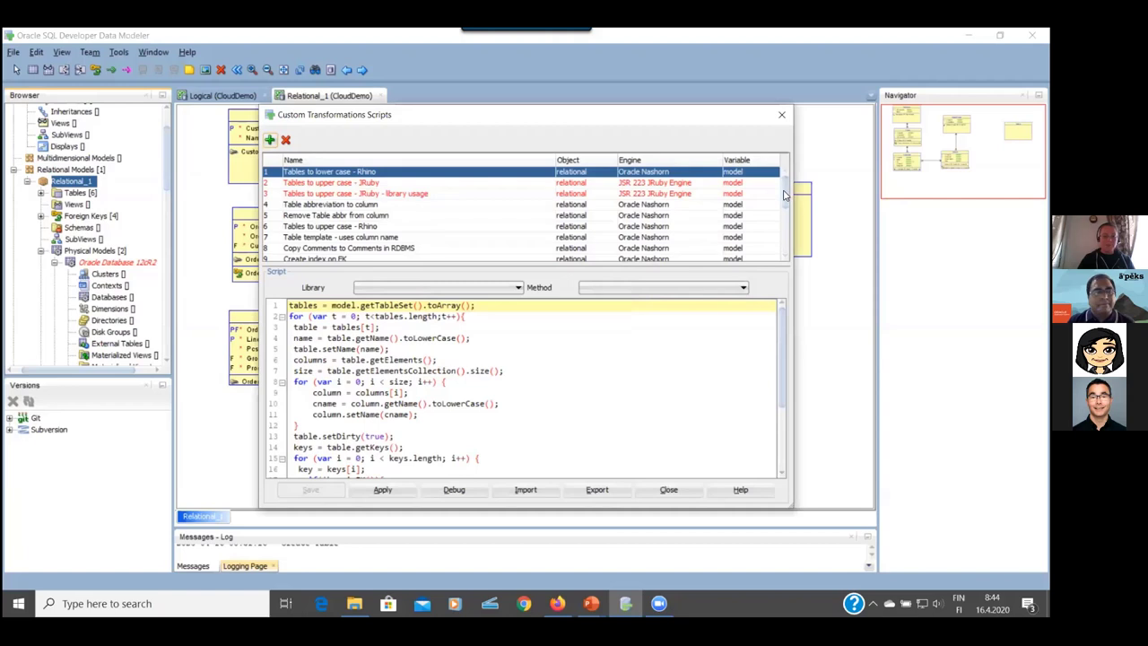
drag(784, 195, 784, 256)
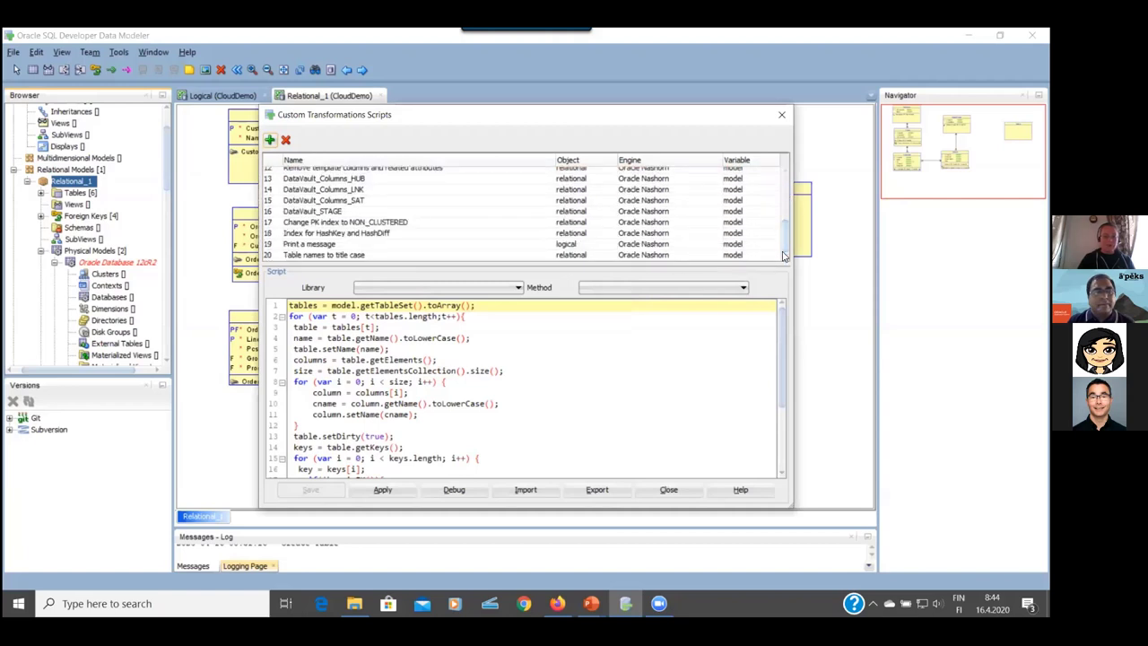
click(387, 234)
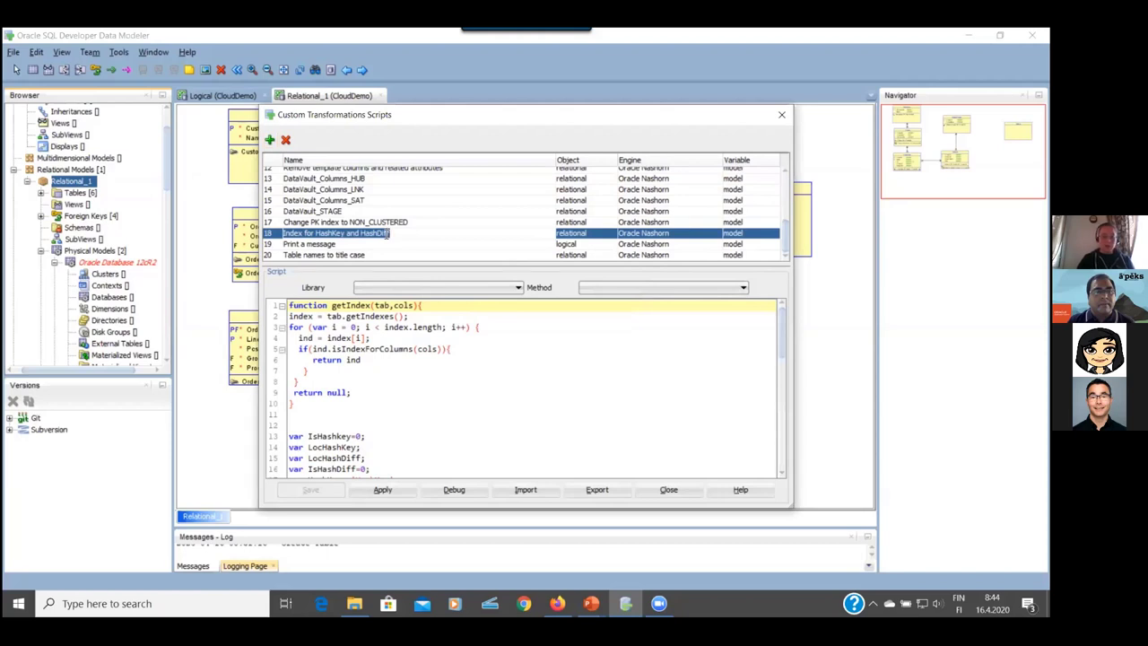
click(375, 256)
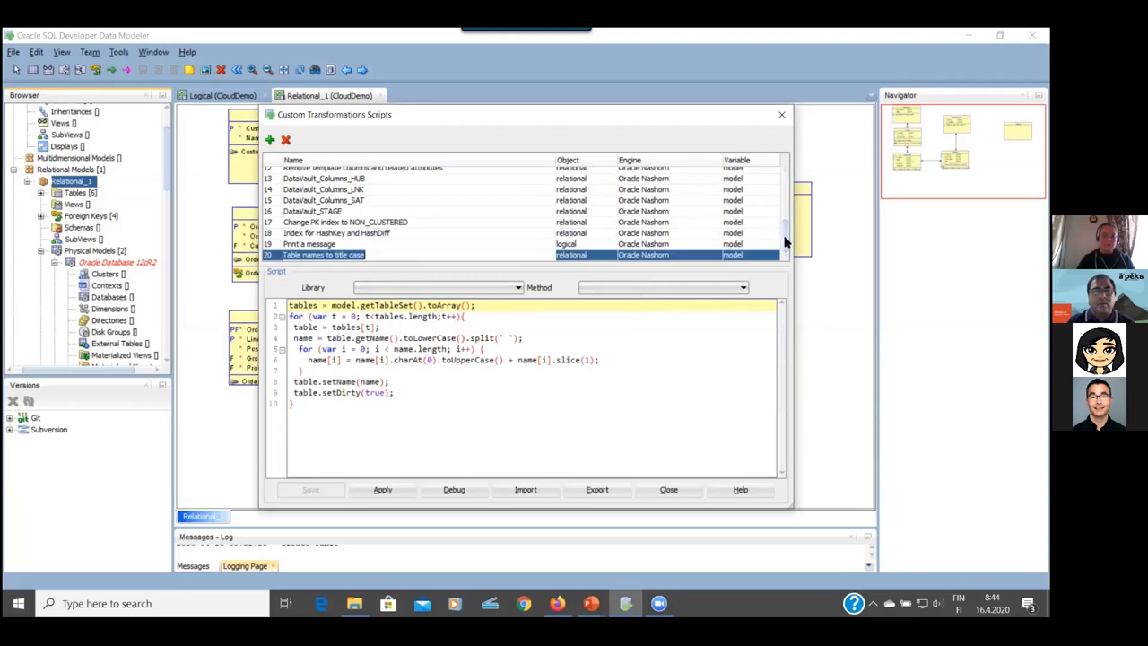
click(392, 222)
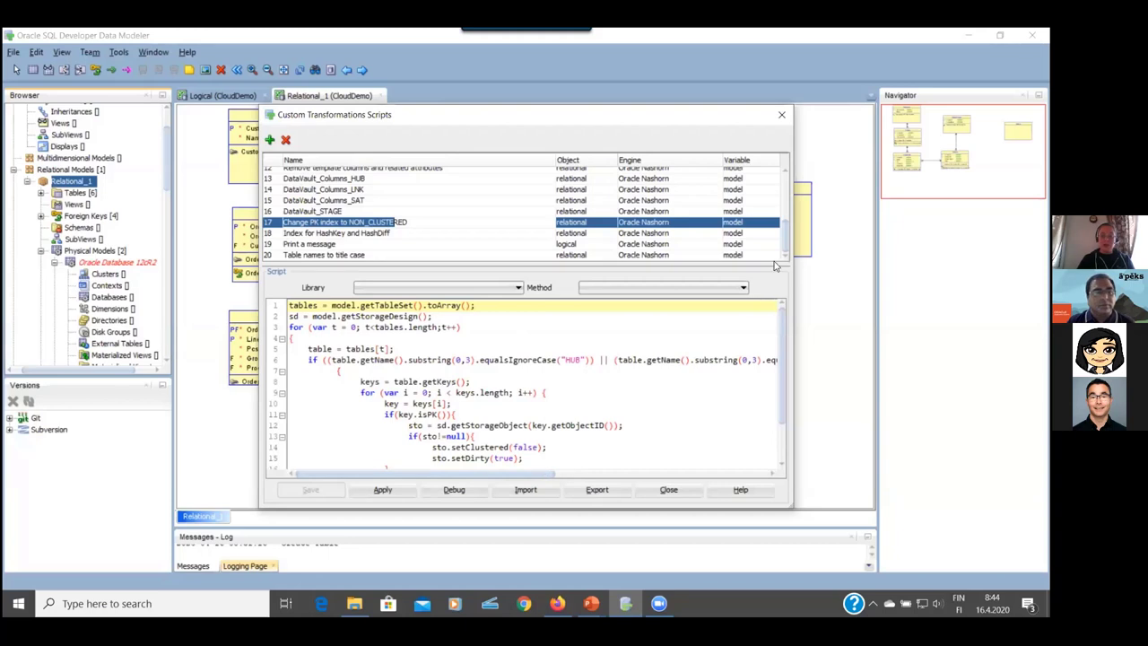
drag(783, 229, 783, 192)
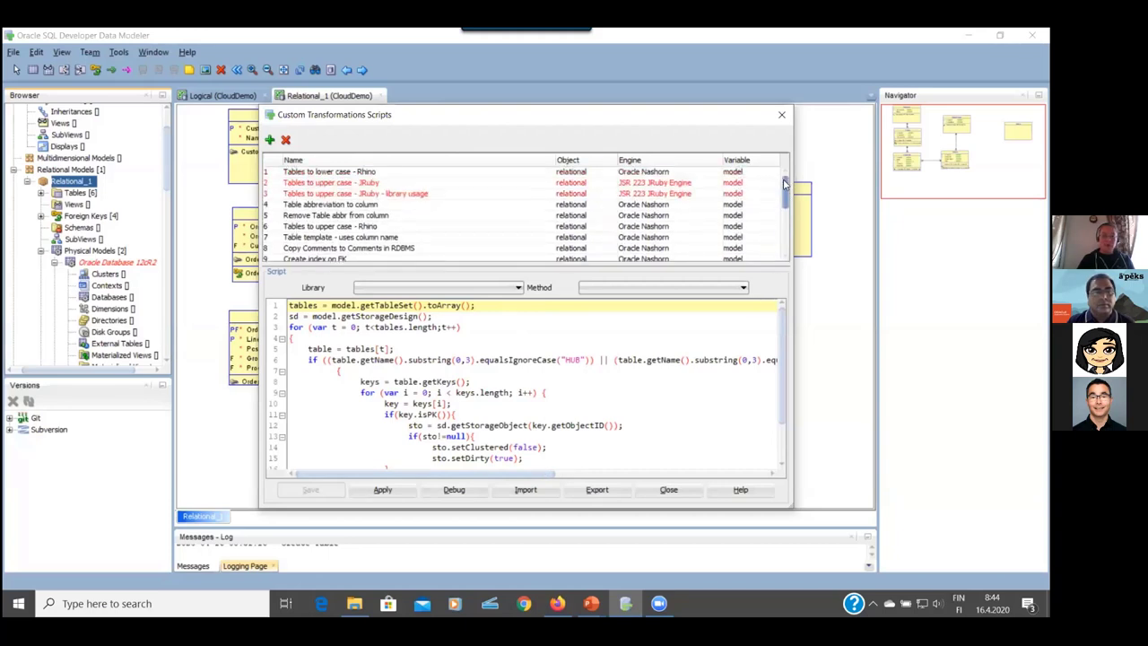
click(358, 216)
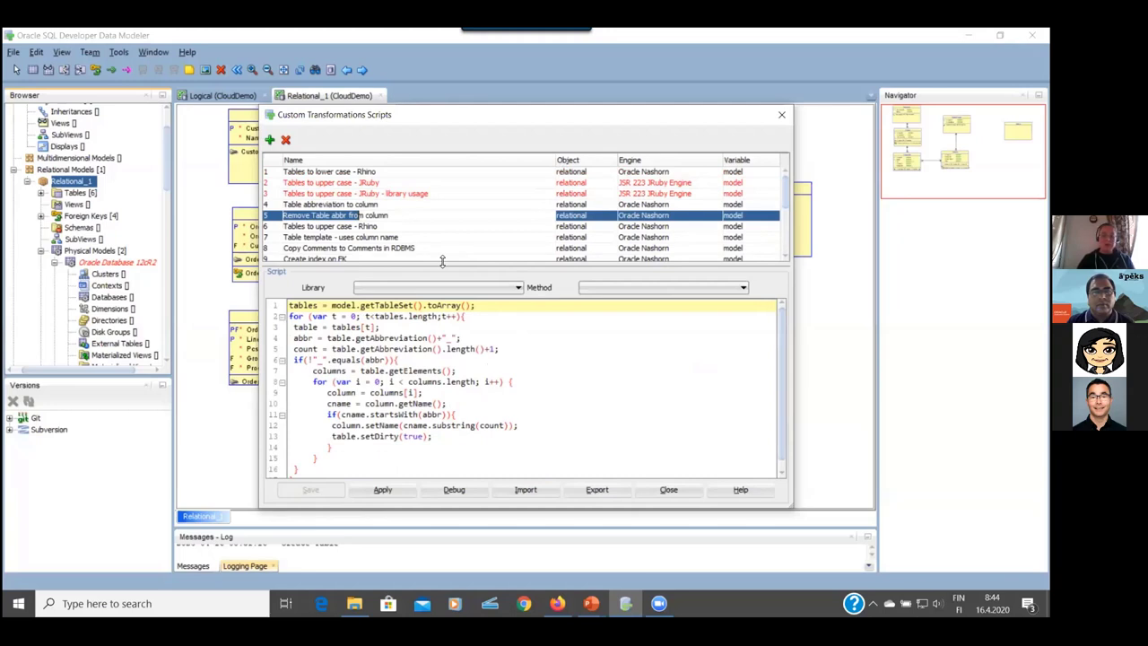
click(669, 490)
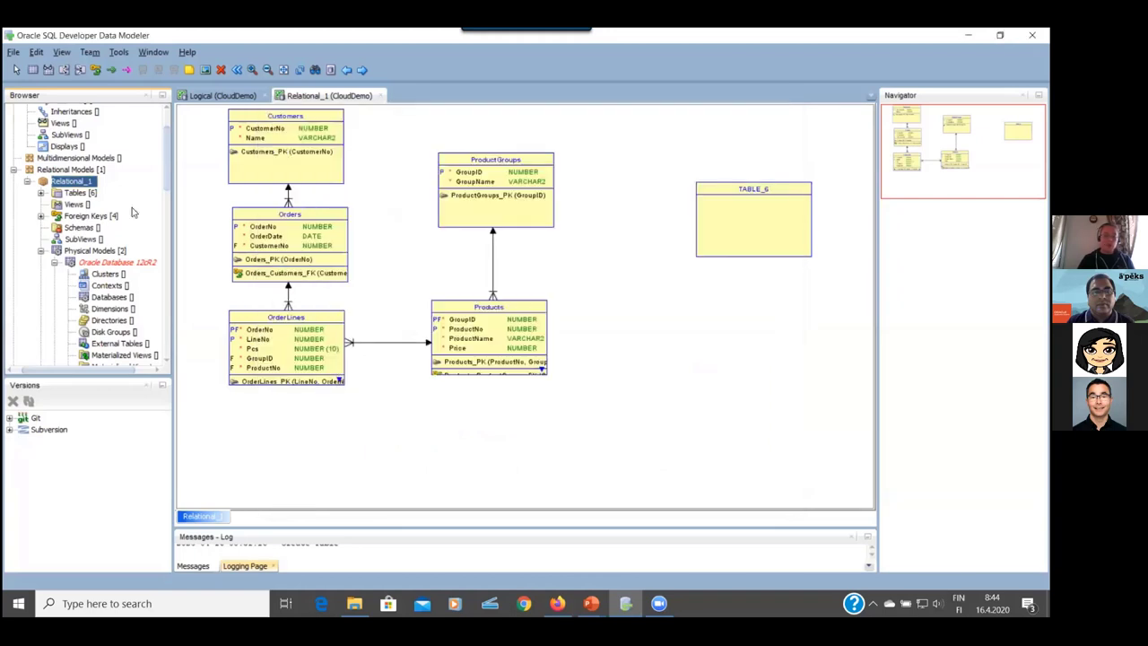
right_click(73, 183)
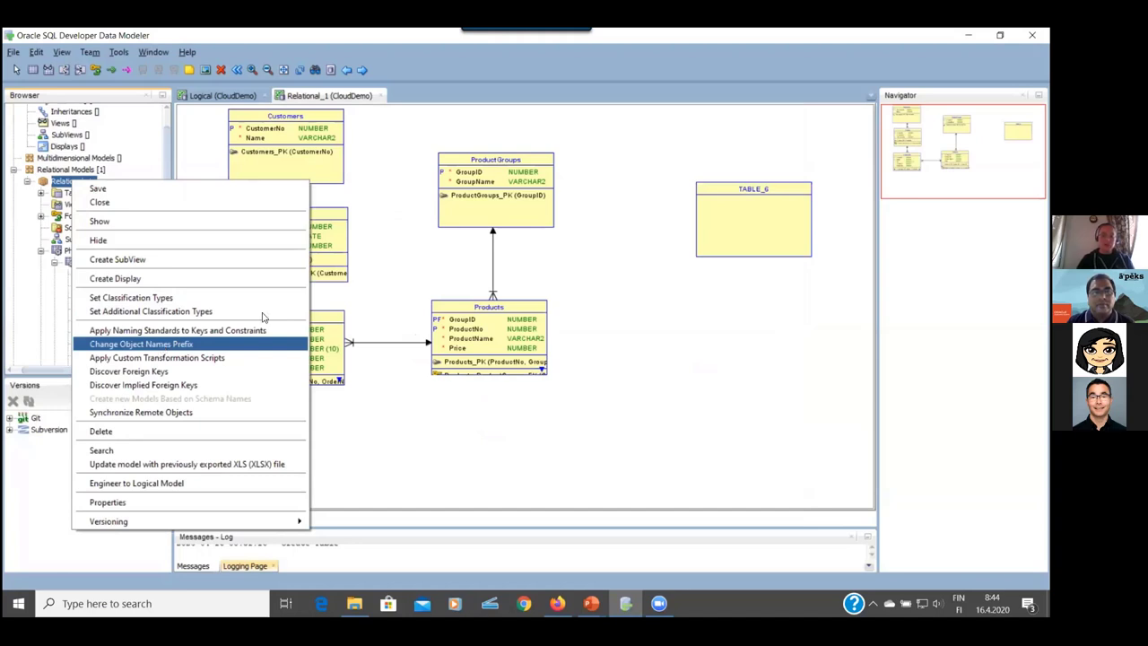
click(398, 261)
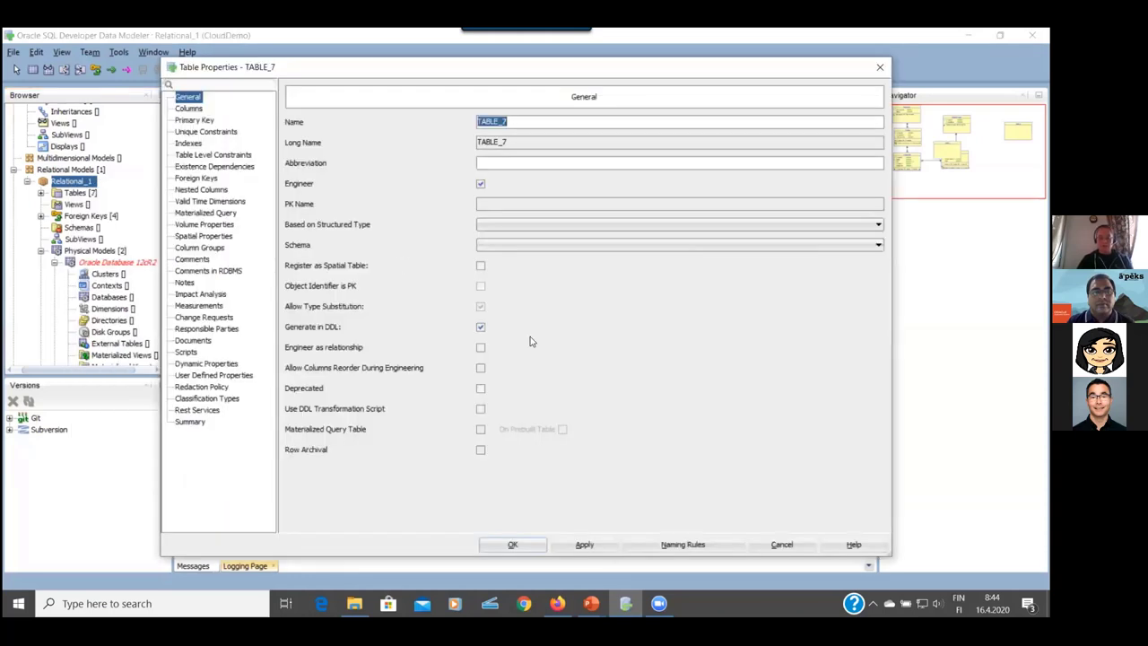
click(795, 545)
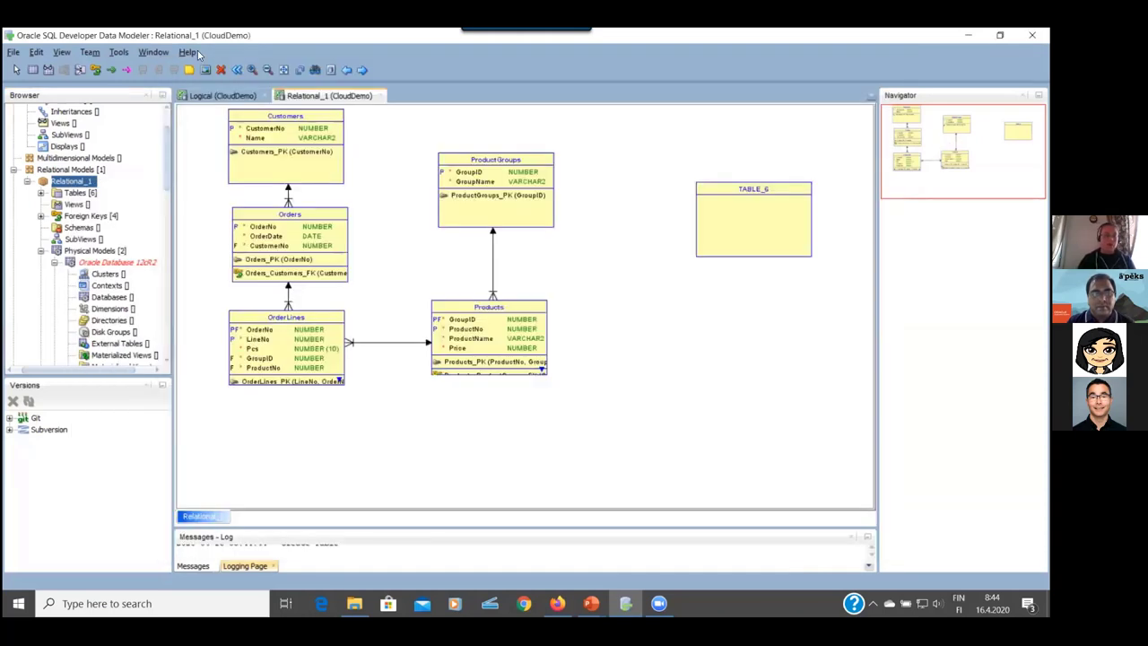
- Open the Start Page and maximize the program window
click(190, 52)
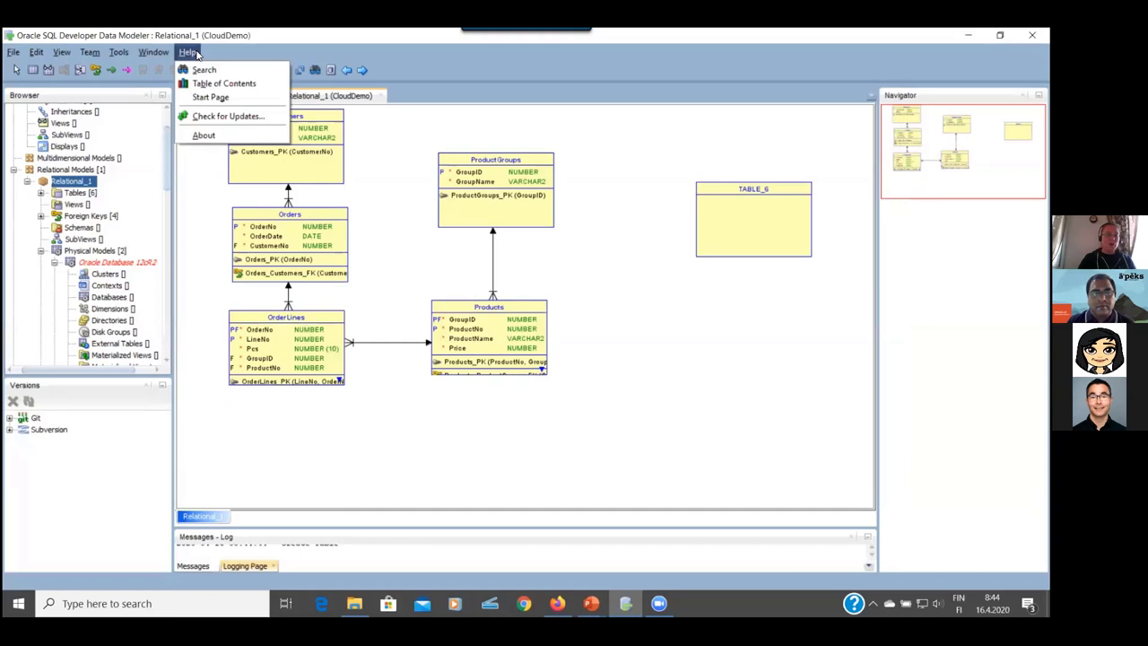
click(212, 97)
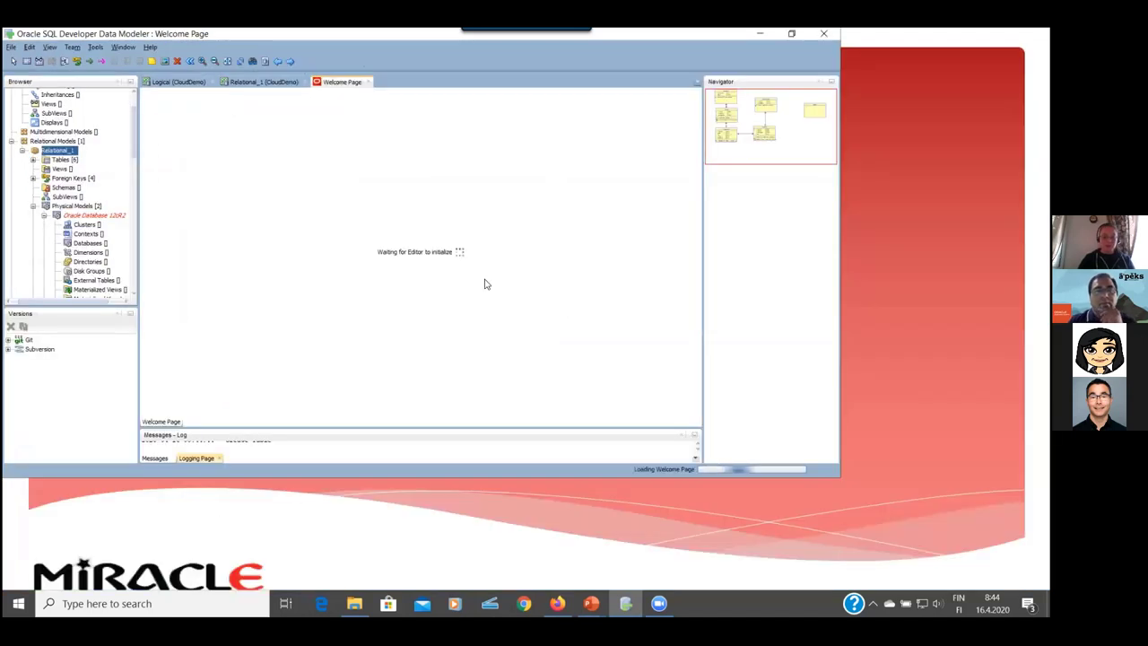
click(792, 36)
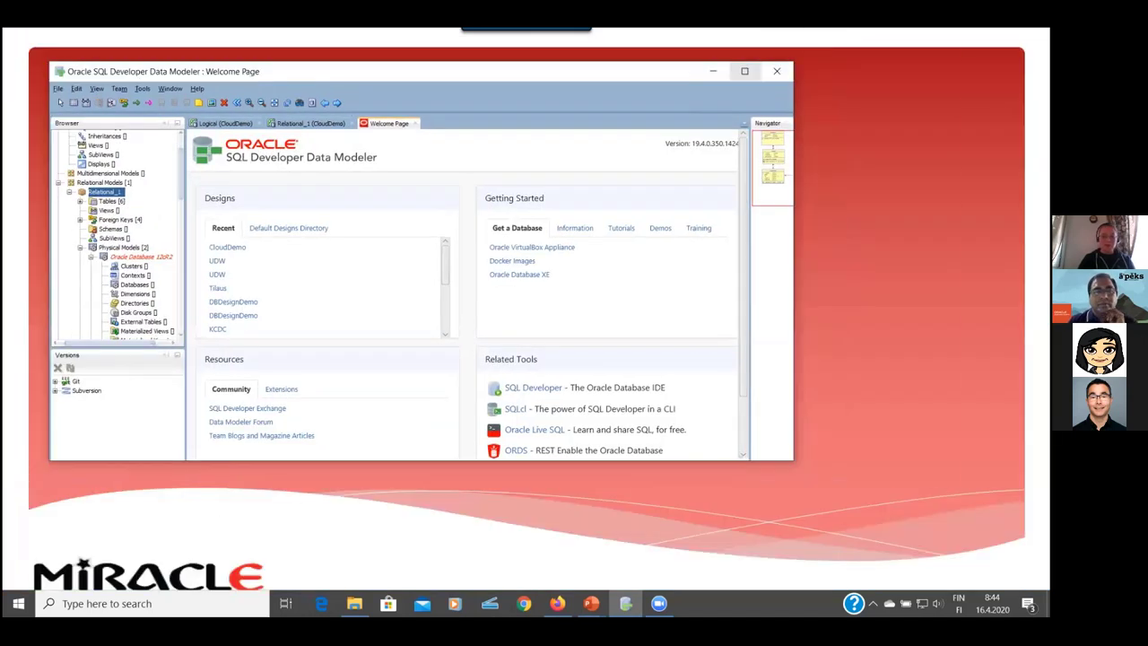
click(744, 73)
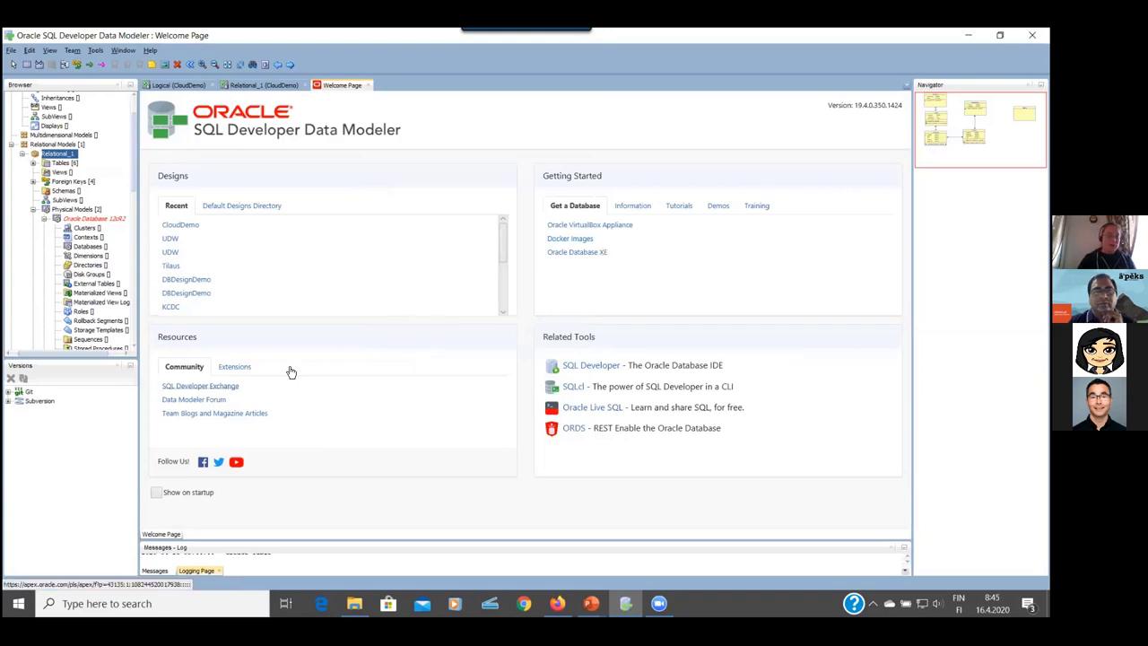
- Look through the welcome page's Extensions, Information and Training links, and switch to the presentation slides
click(241, 369)
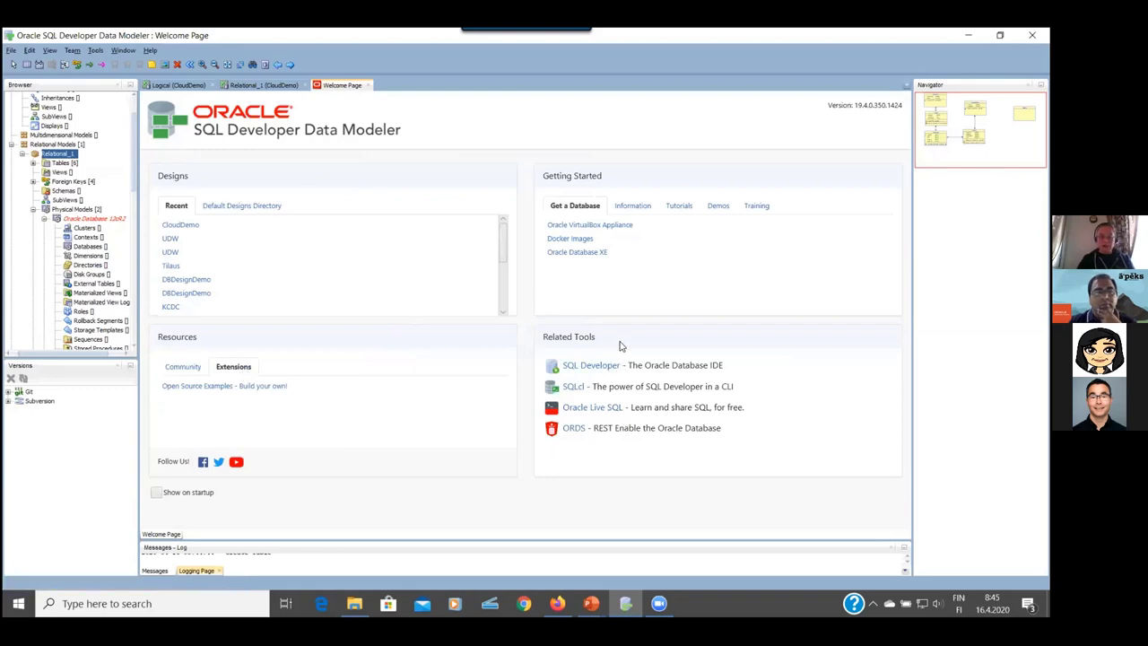
click(640, 209)
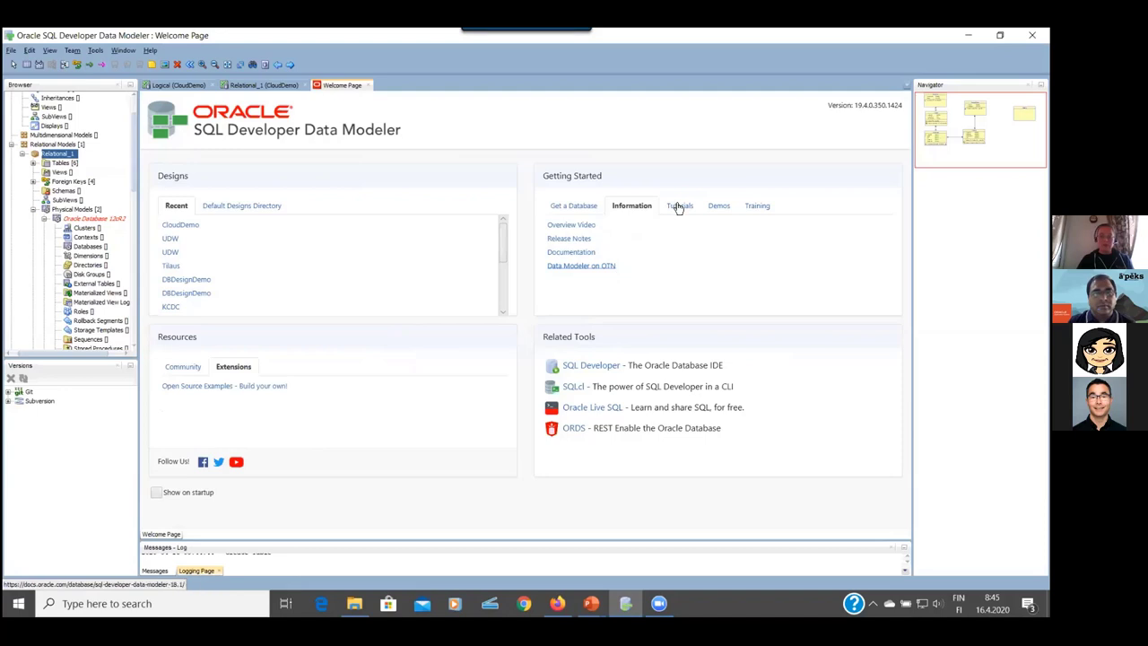
click(753, 205)
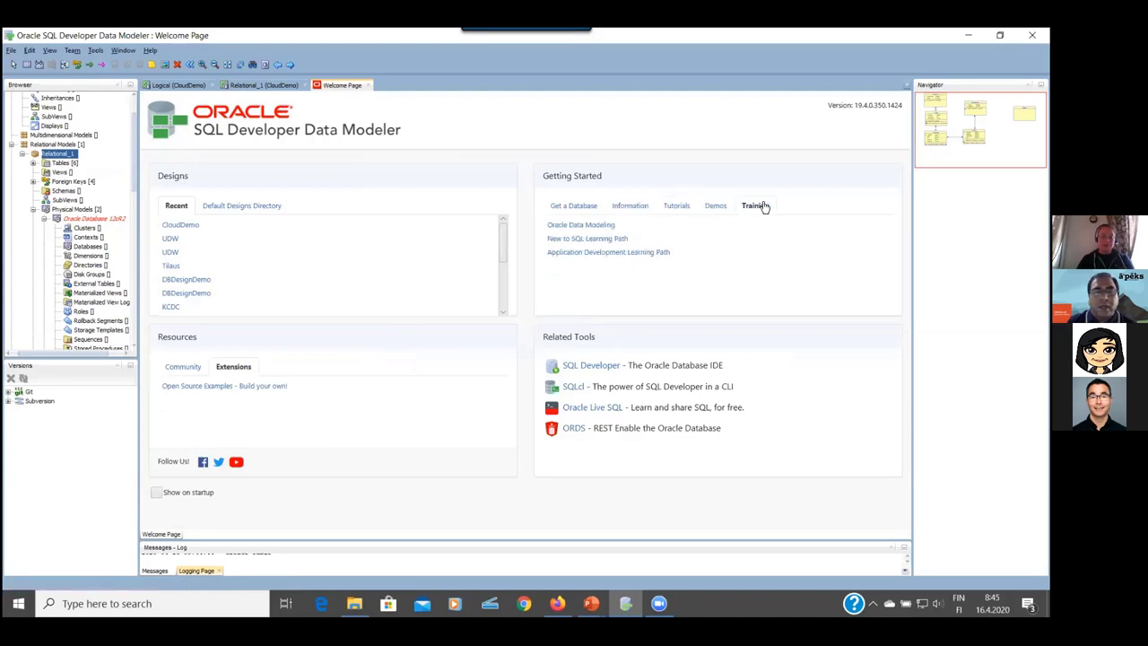
key(alt+Tab)
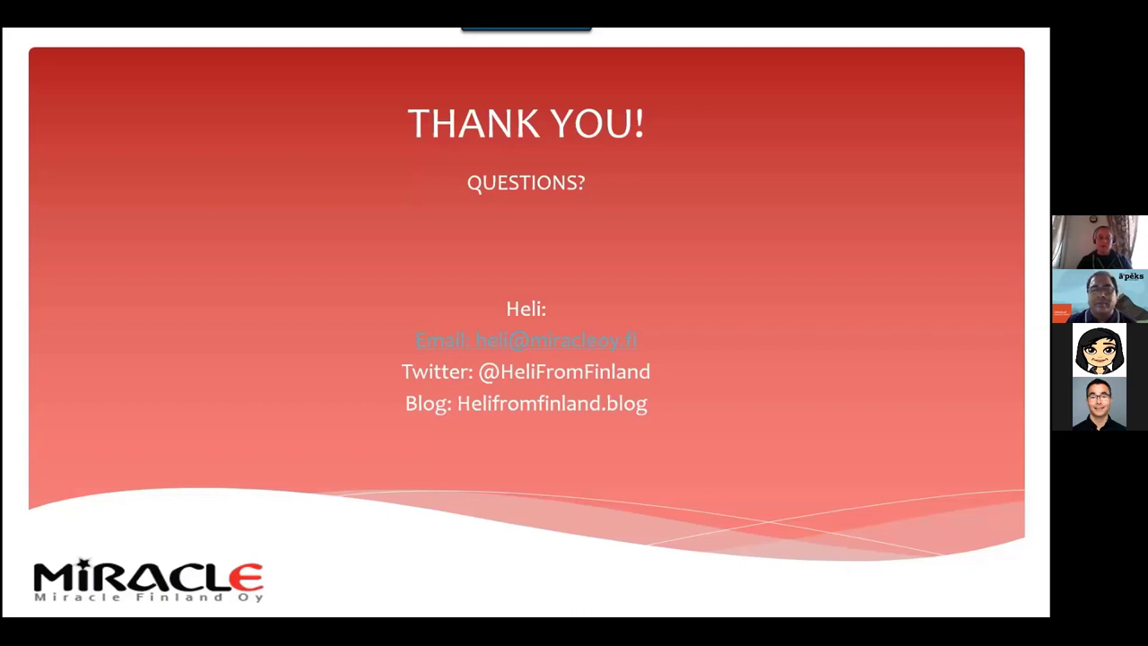
- Switch to SQL Developer Data Modeler, examine the Default System Types Directory in the preferences without changing it, and return to the slides
key(alt+Tab)
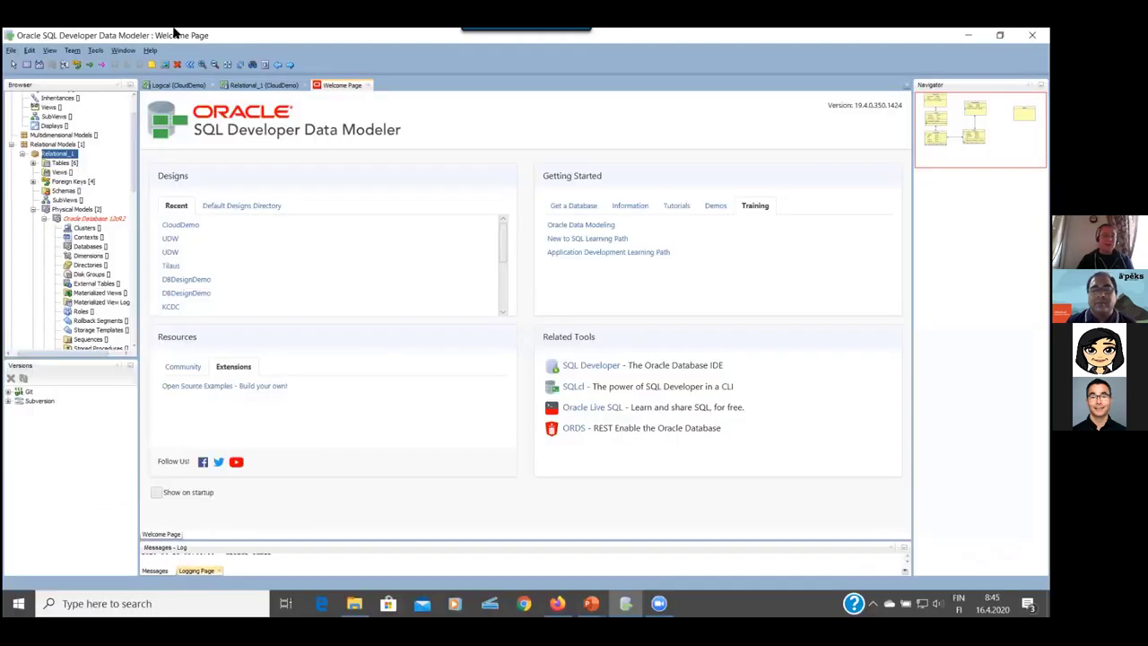
click(95, 51)
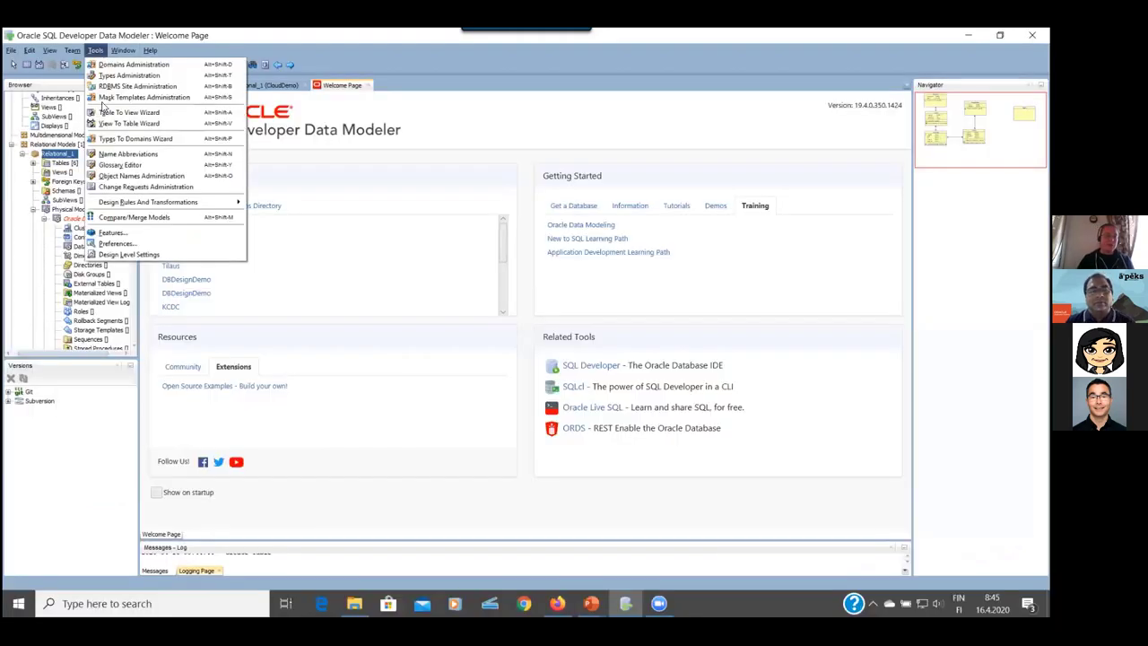
click(165, 245)
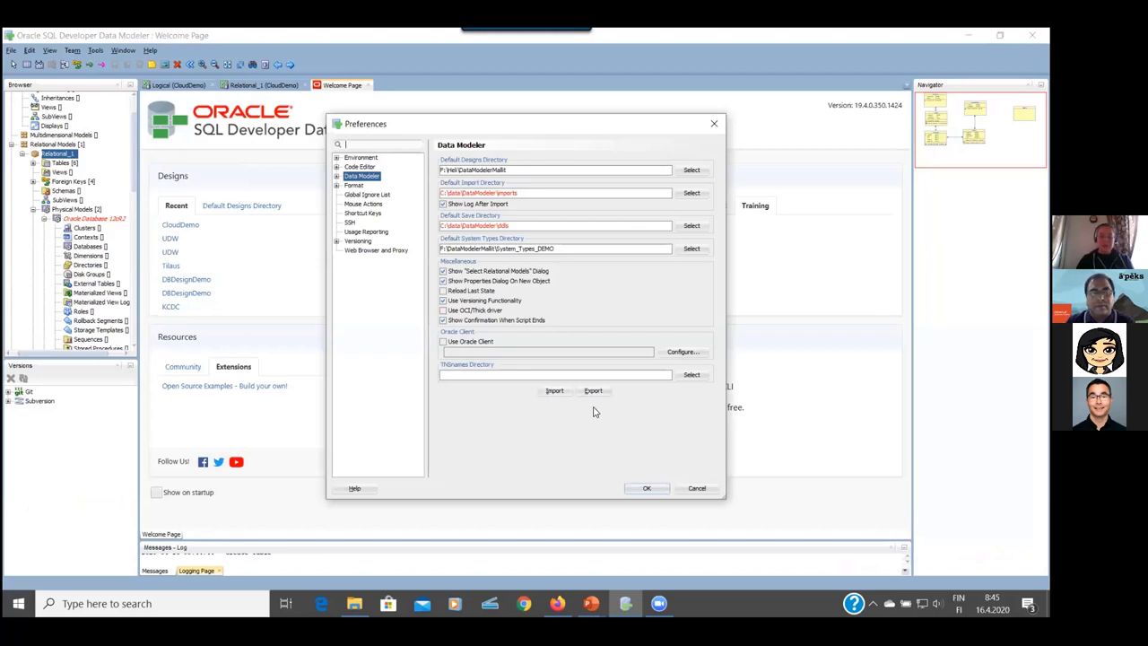
click(566, 248)
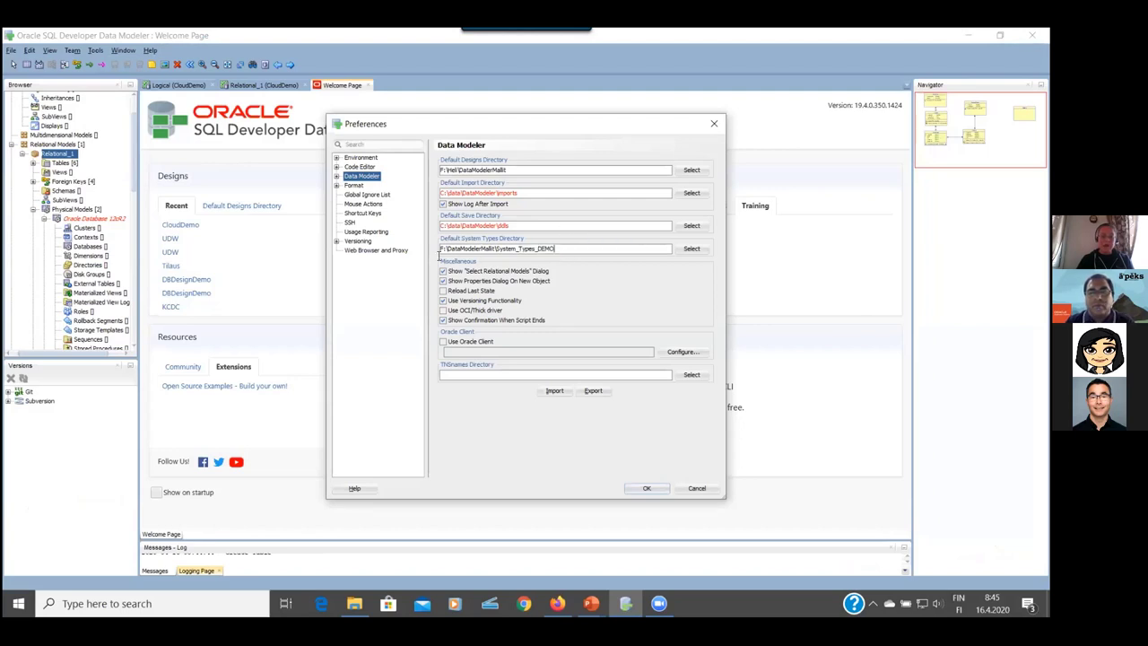
key(ctrl+a)
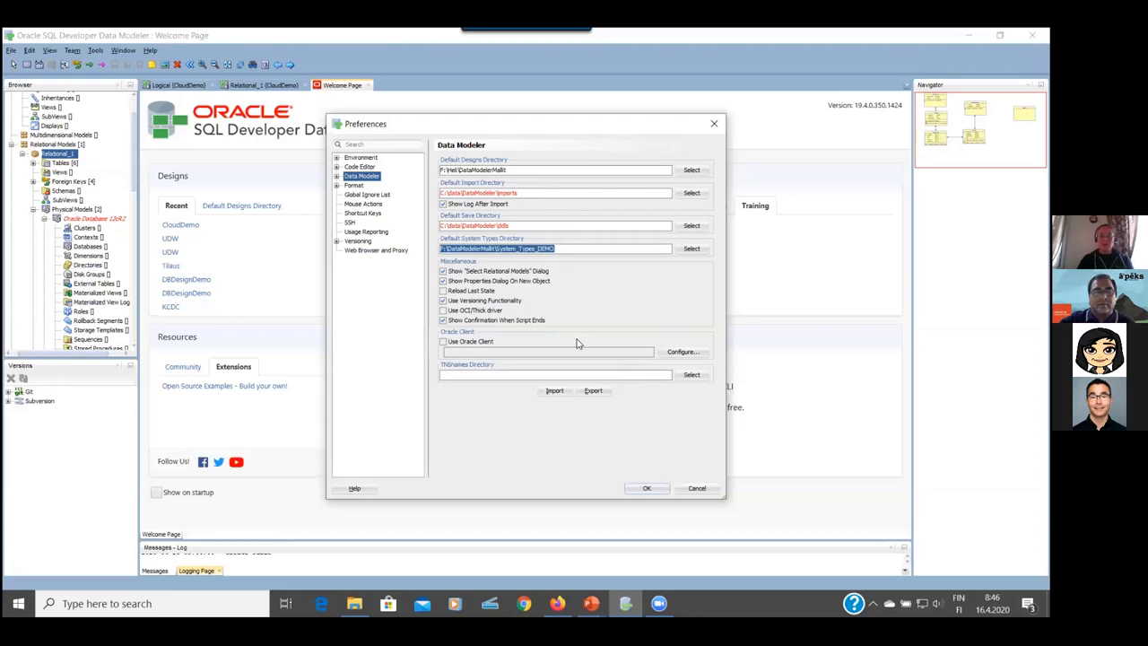
click(698, 489)
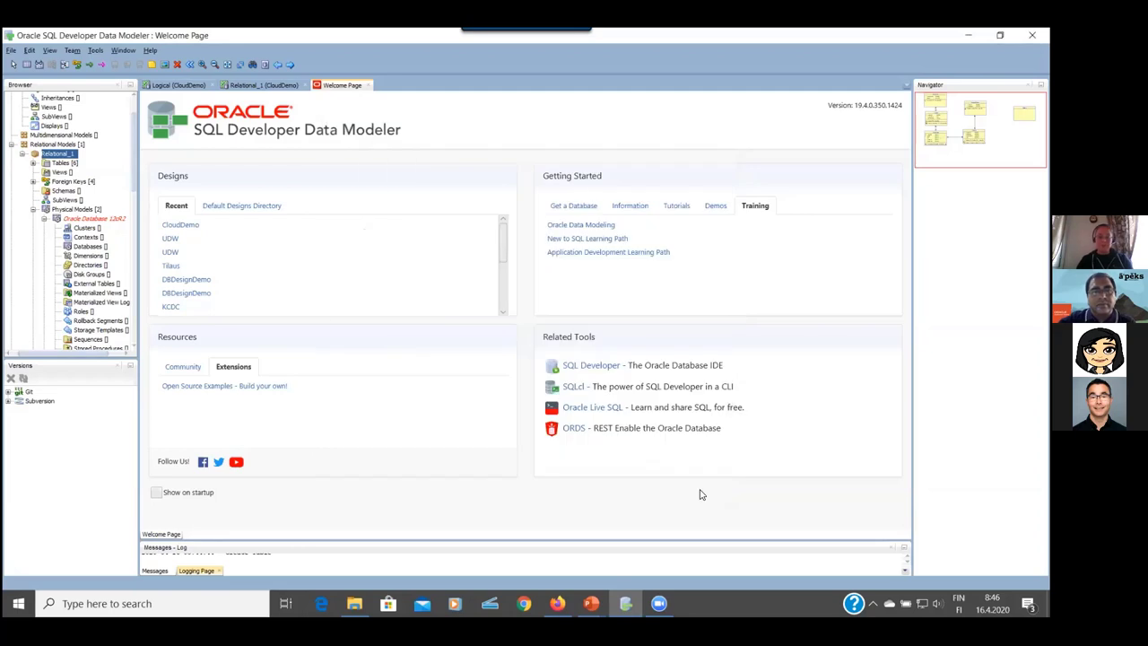
key(alt+Tab)
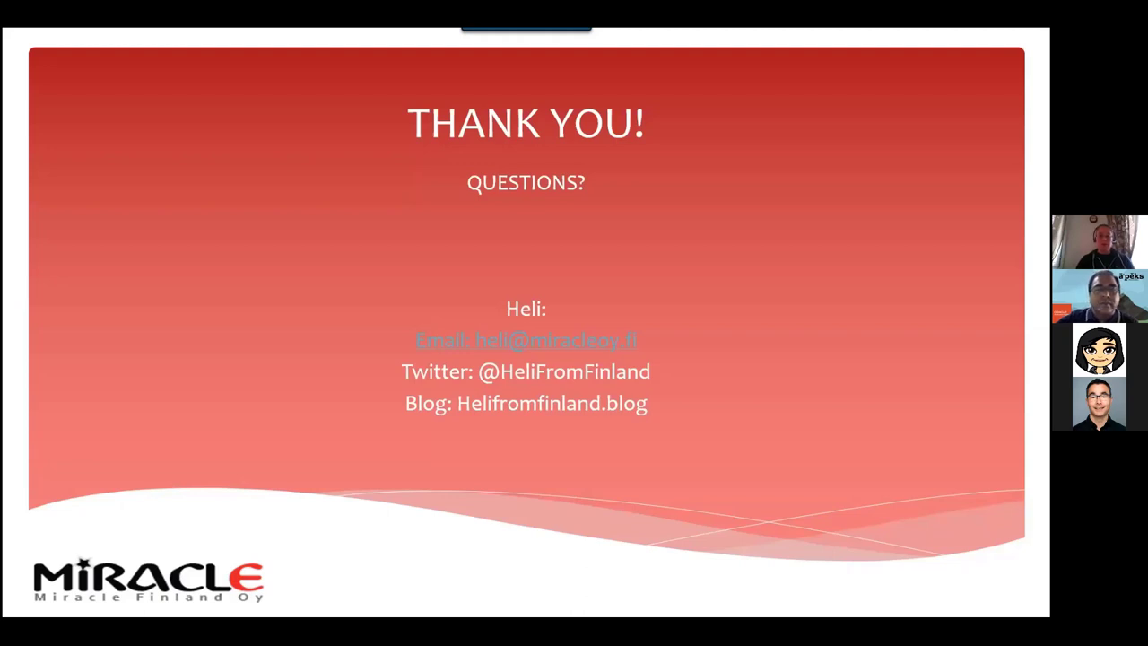
- Return to SQL Developer Data Modeler and highlight the whole Default System Types Directory path in the preferences, discarding any changes
key(alt+Tab)
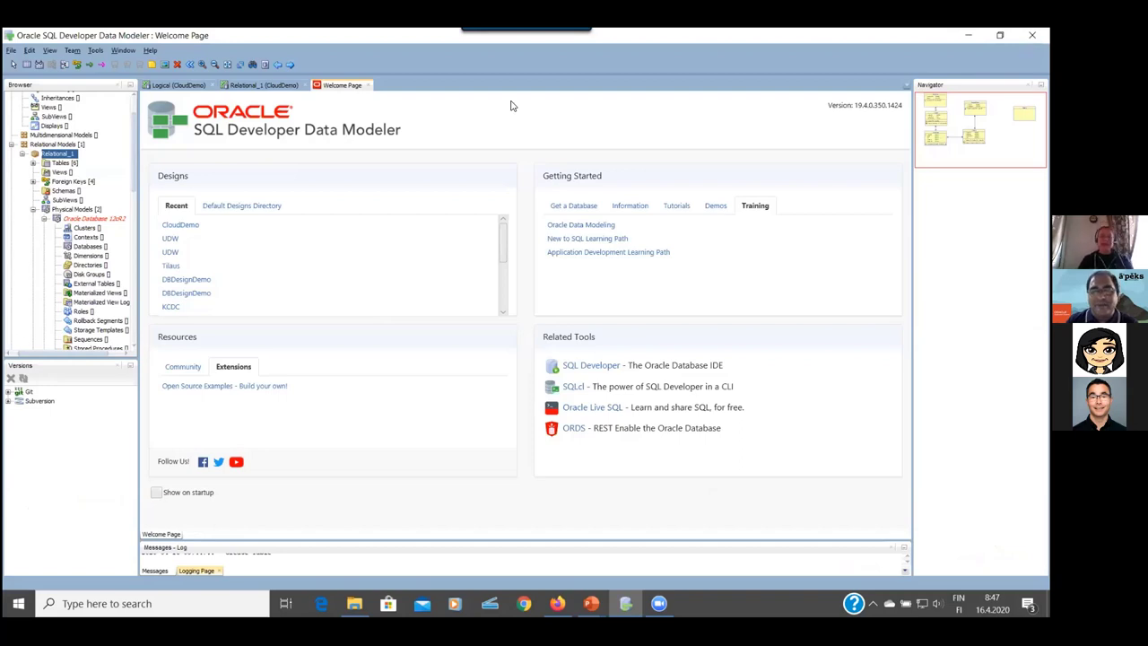
click(89, 52)
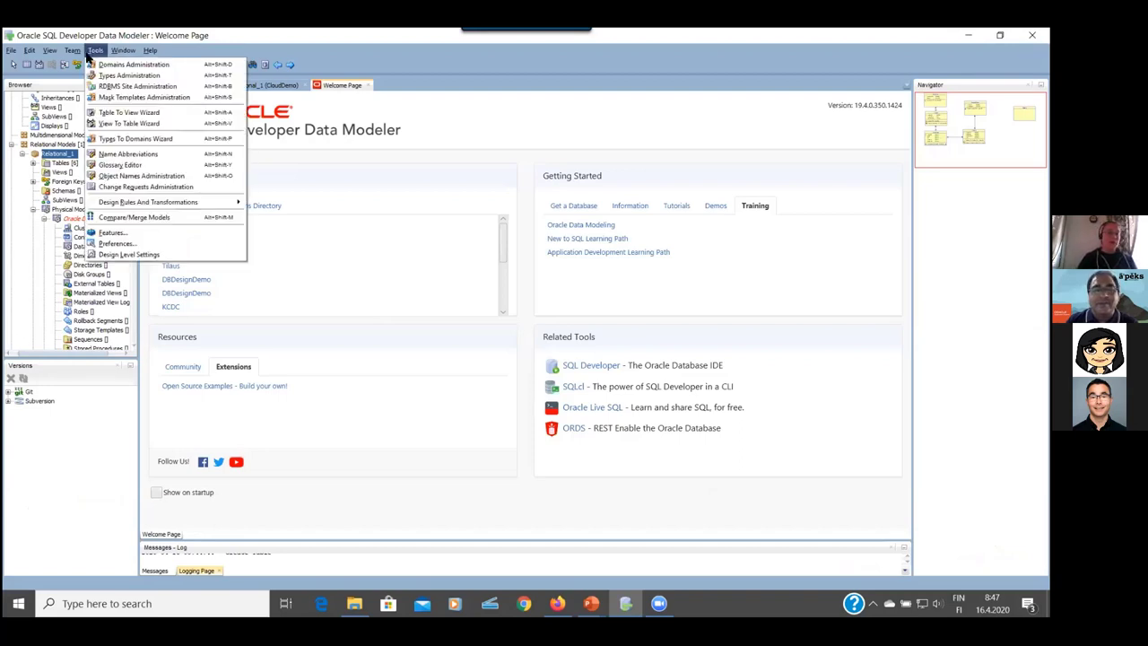
click(184, 243)
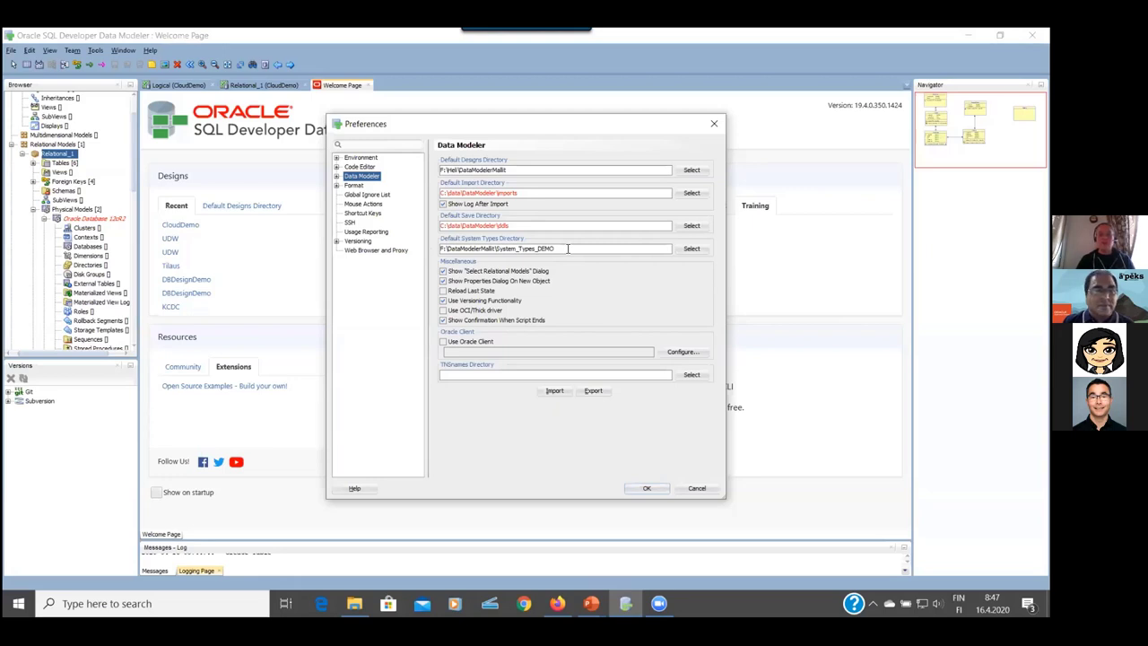
drag(568, 248, 431, 253)
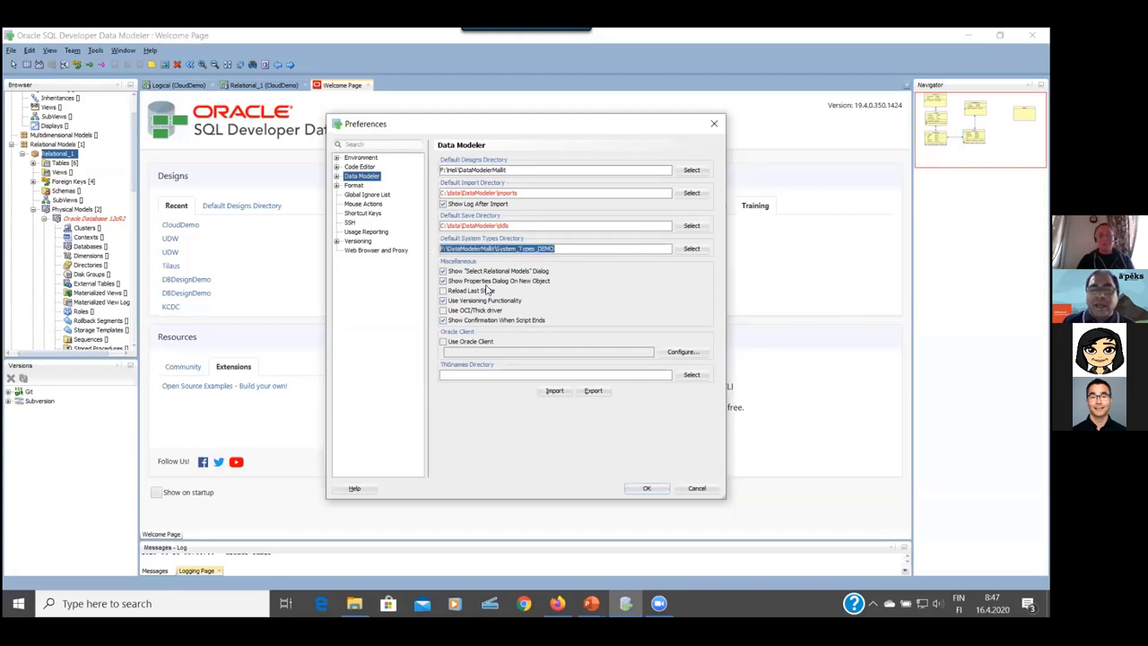
click(703, 488)
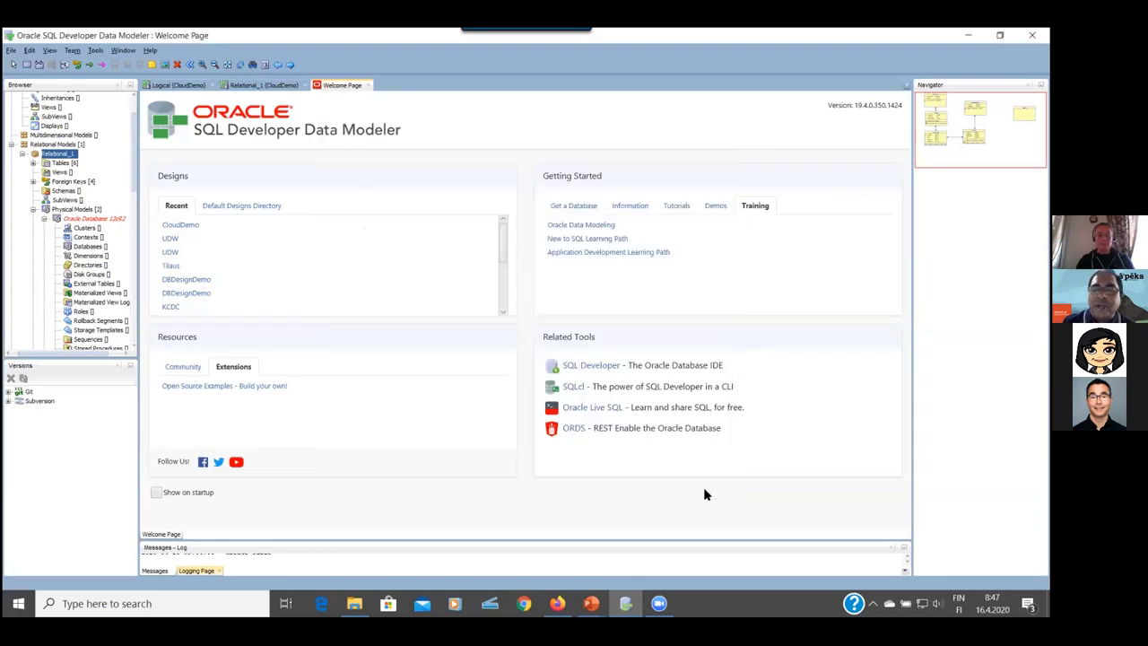